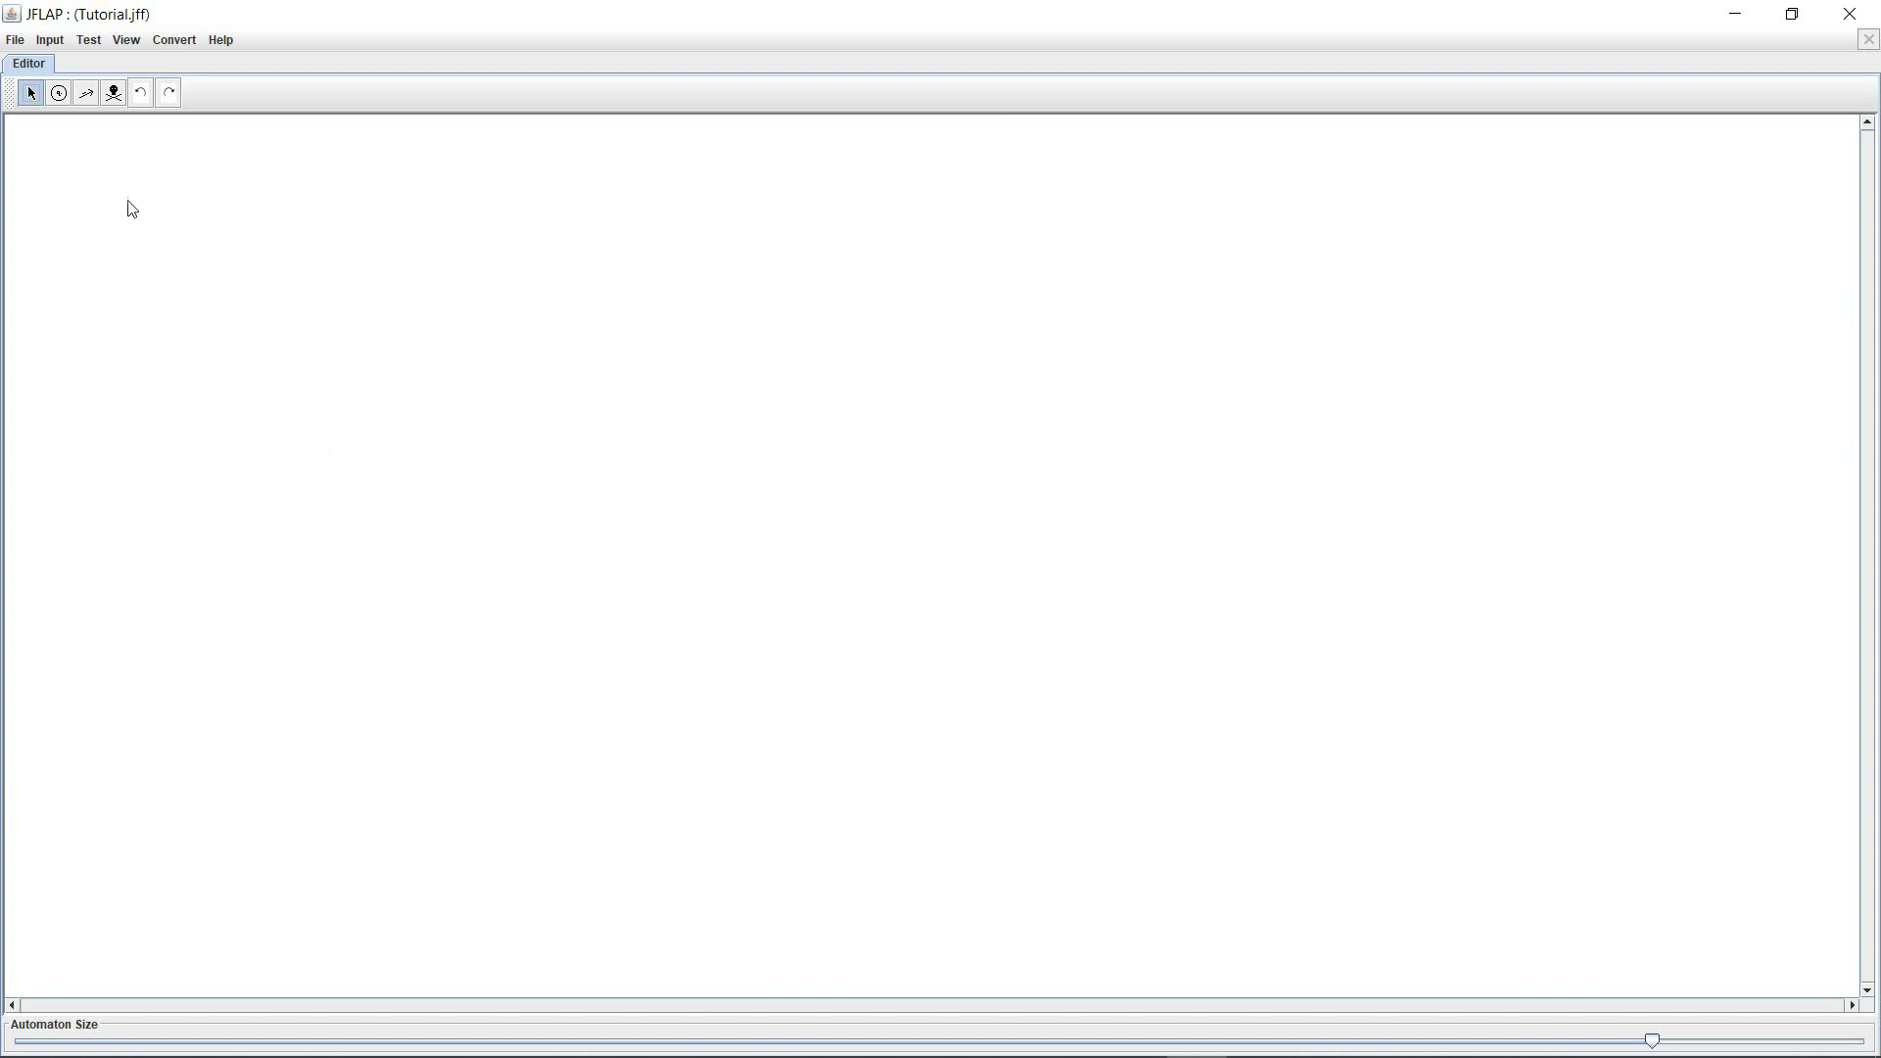
# - Place state q0 on the left of the canvas and state q1 to its right
pyautogui.click(60, 96)
pyautogui.click(161, 339)
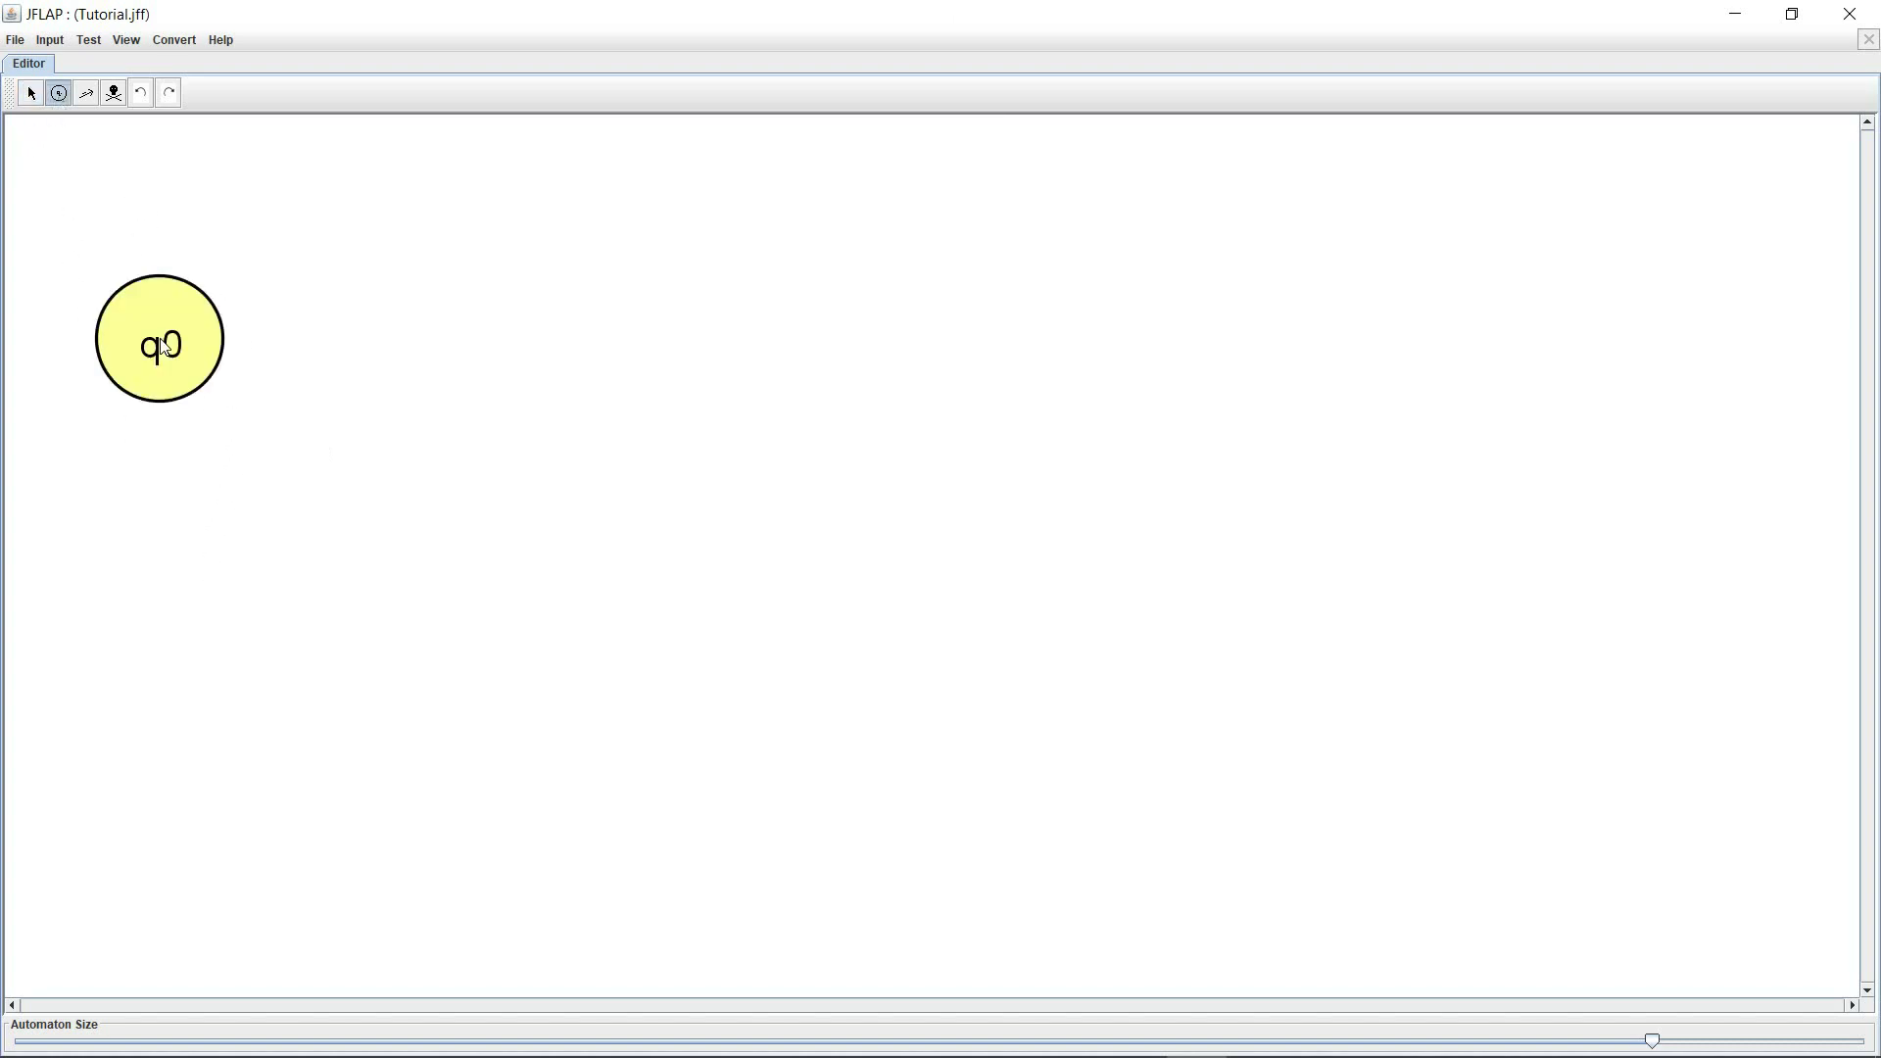
pyautogui.click(690, 274)
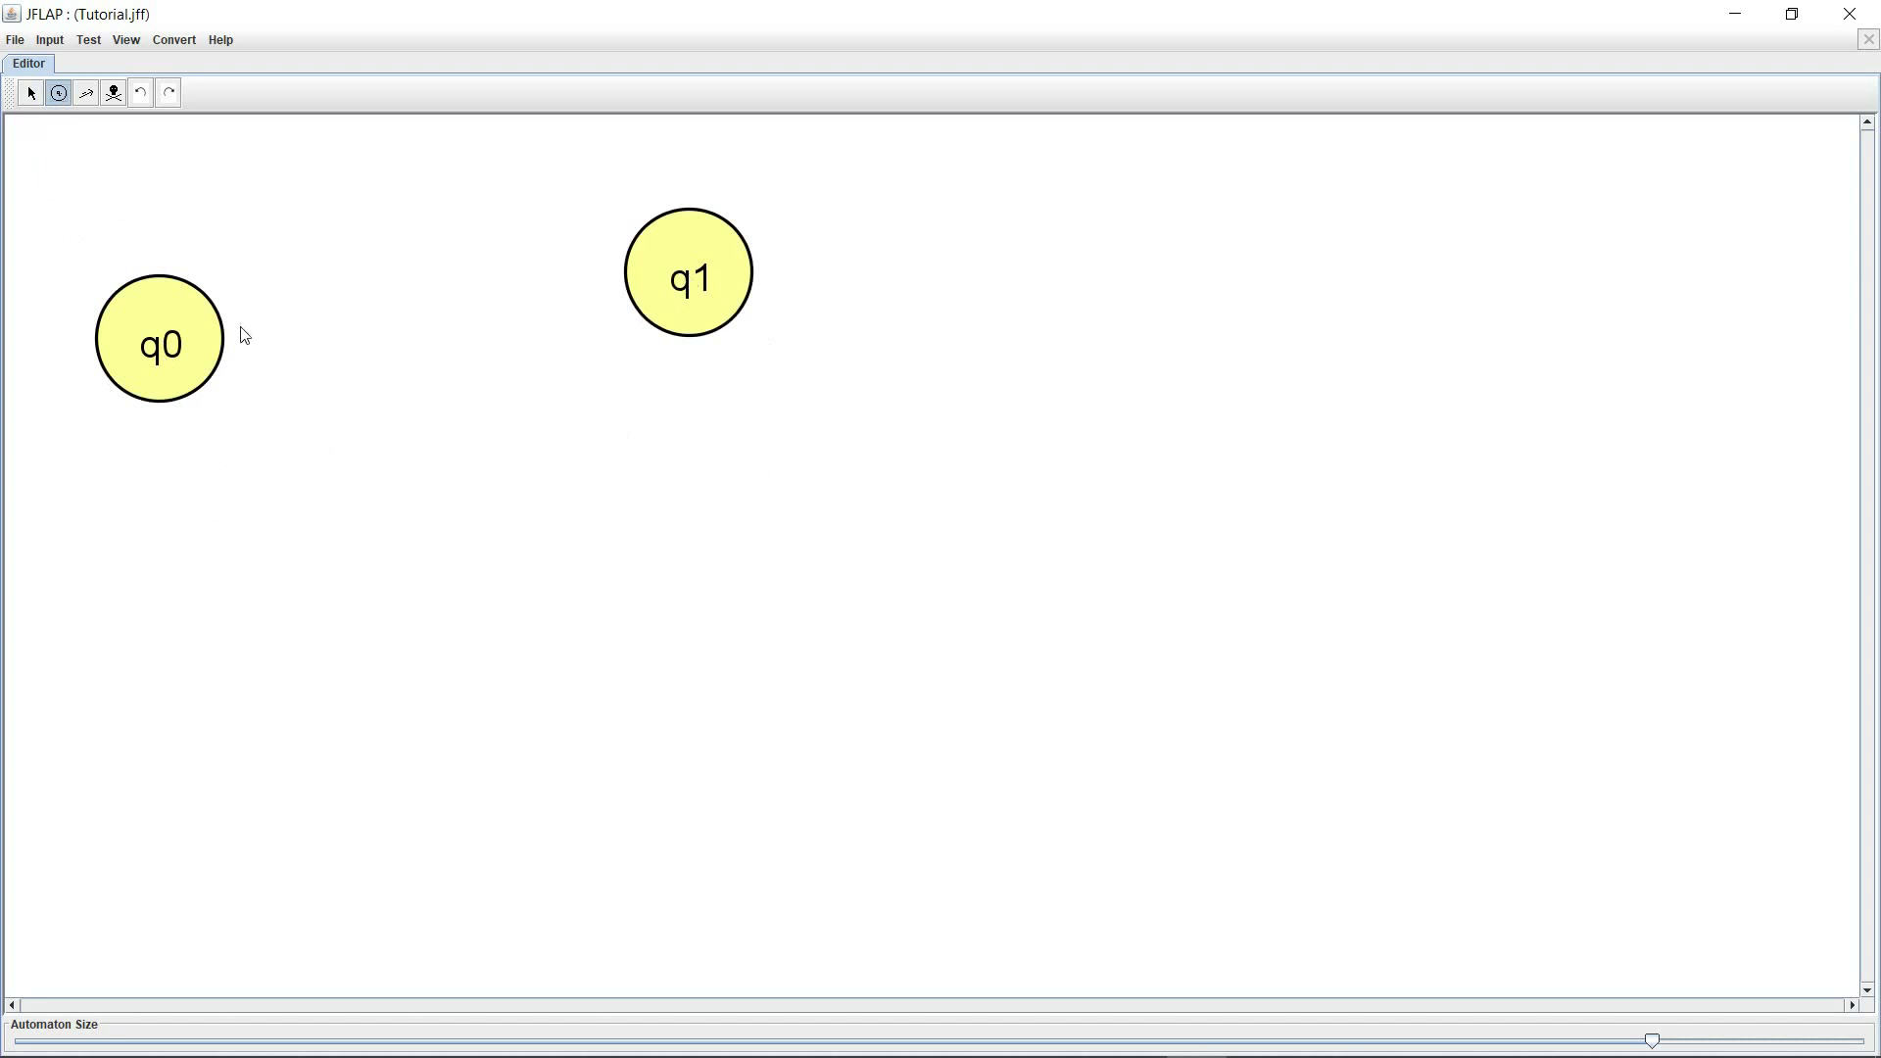
pyautogui.click(35, 96)
# - Give q0 self-loop transitions labelled 0 and 1
pyautogui.click(89, 95)
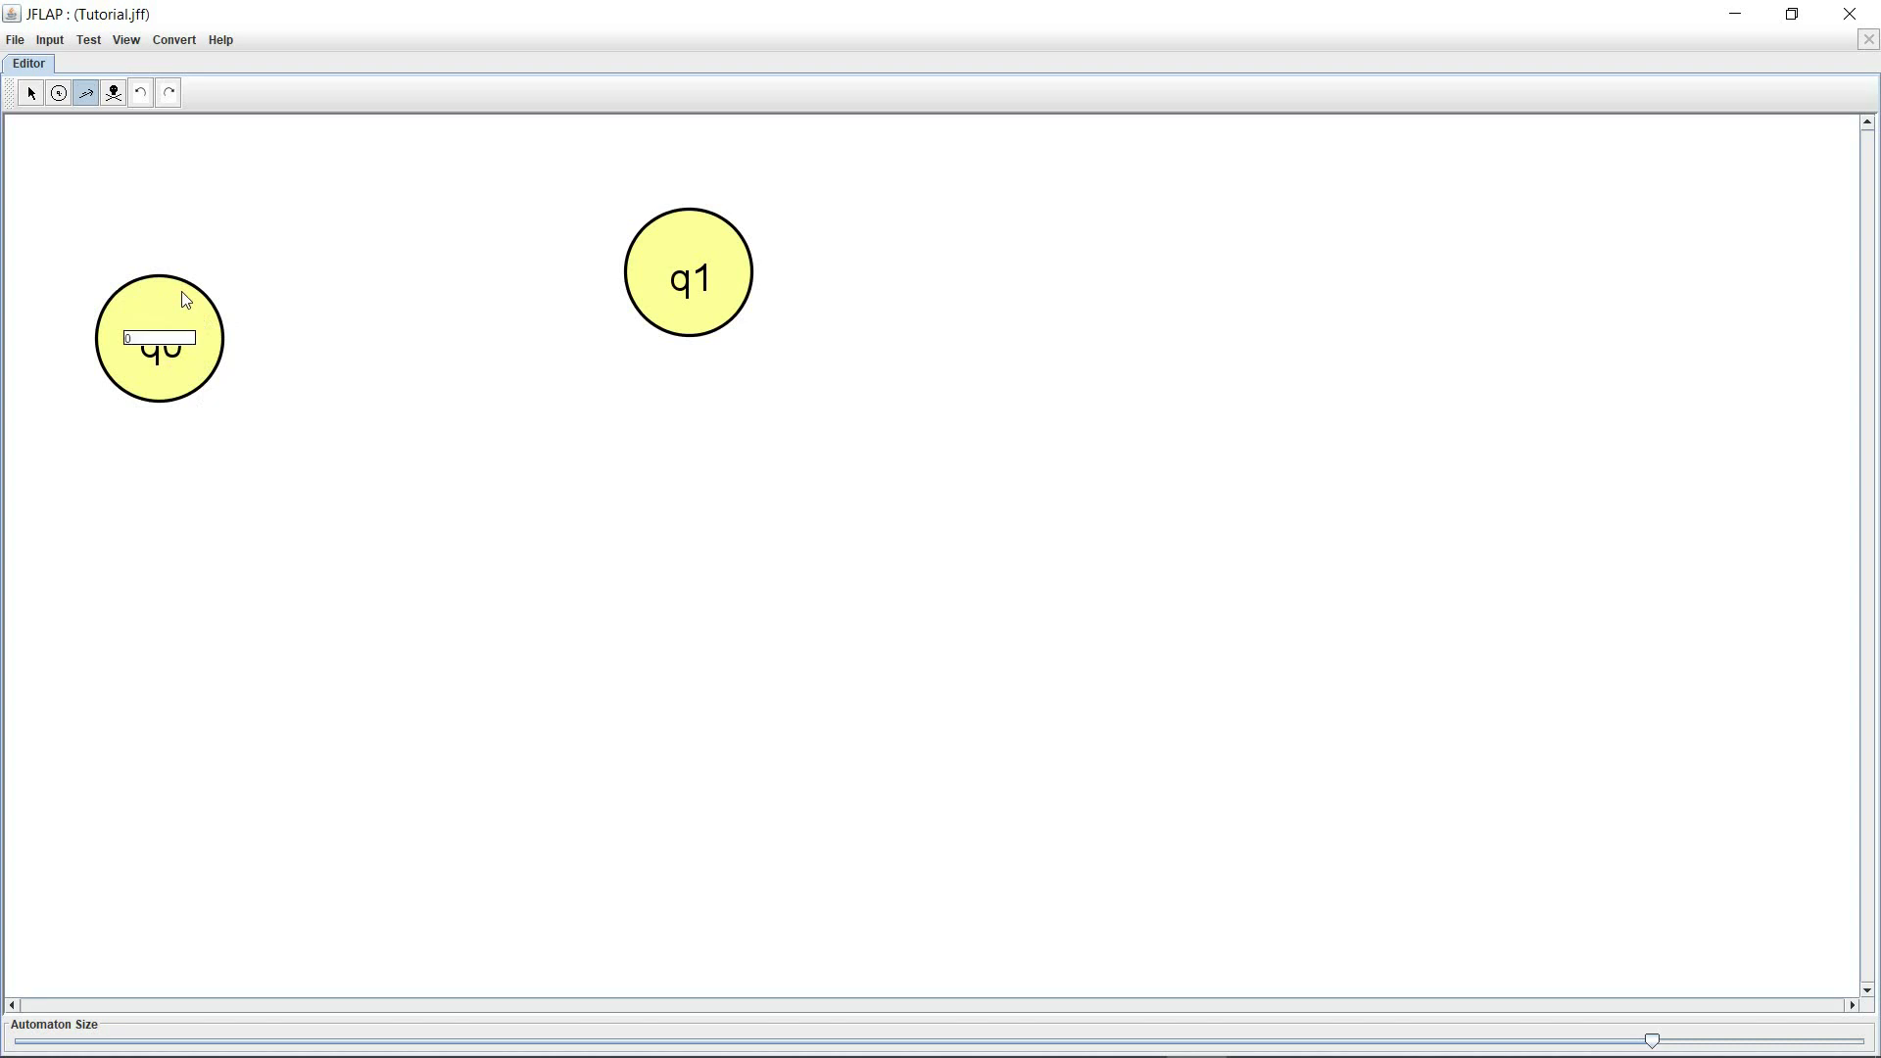
pyautogui.press('Return')
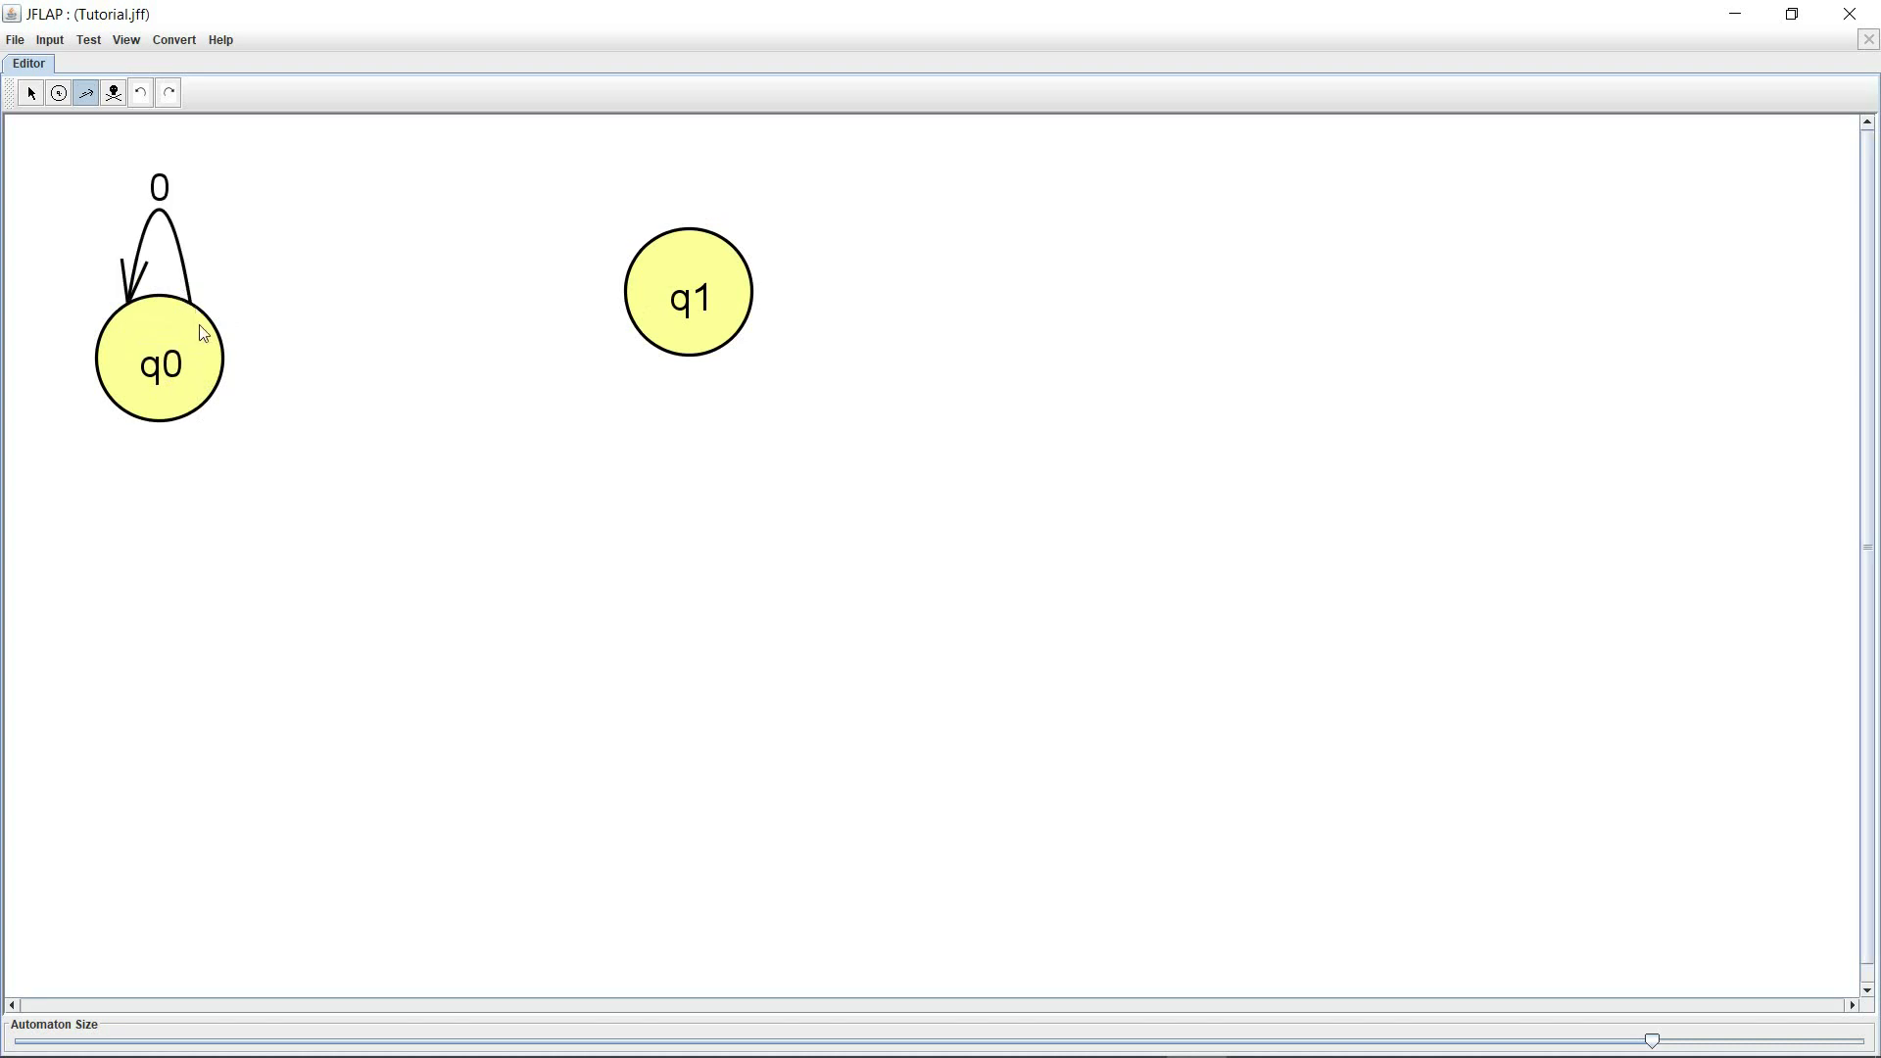
pyautogui.click(190, 371)
pyautogui.write('1')
pyautogui.press('Return')
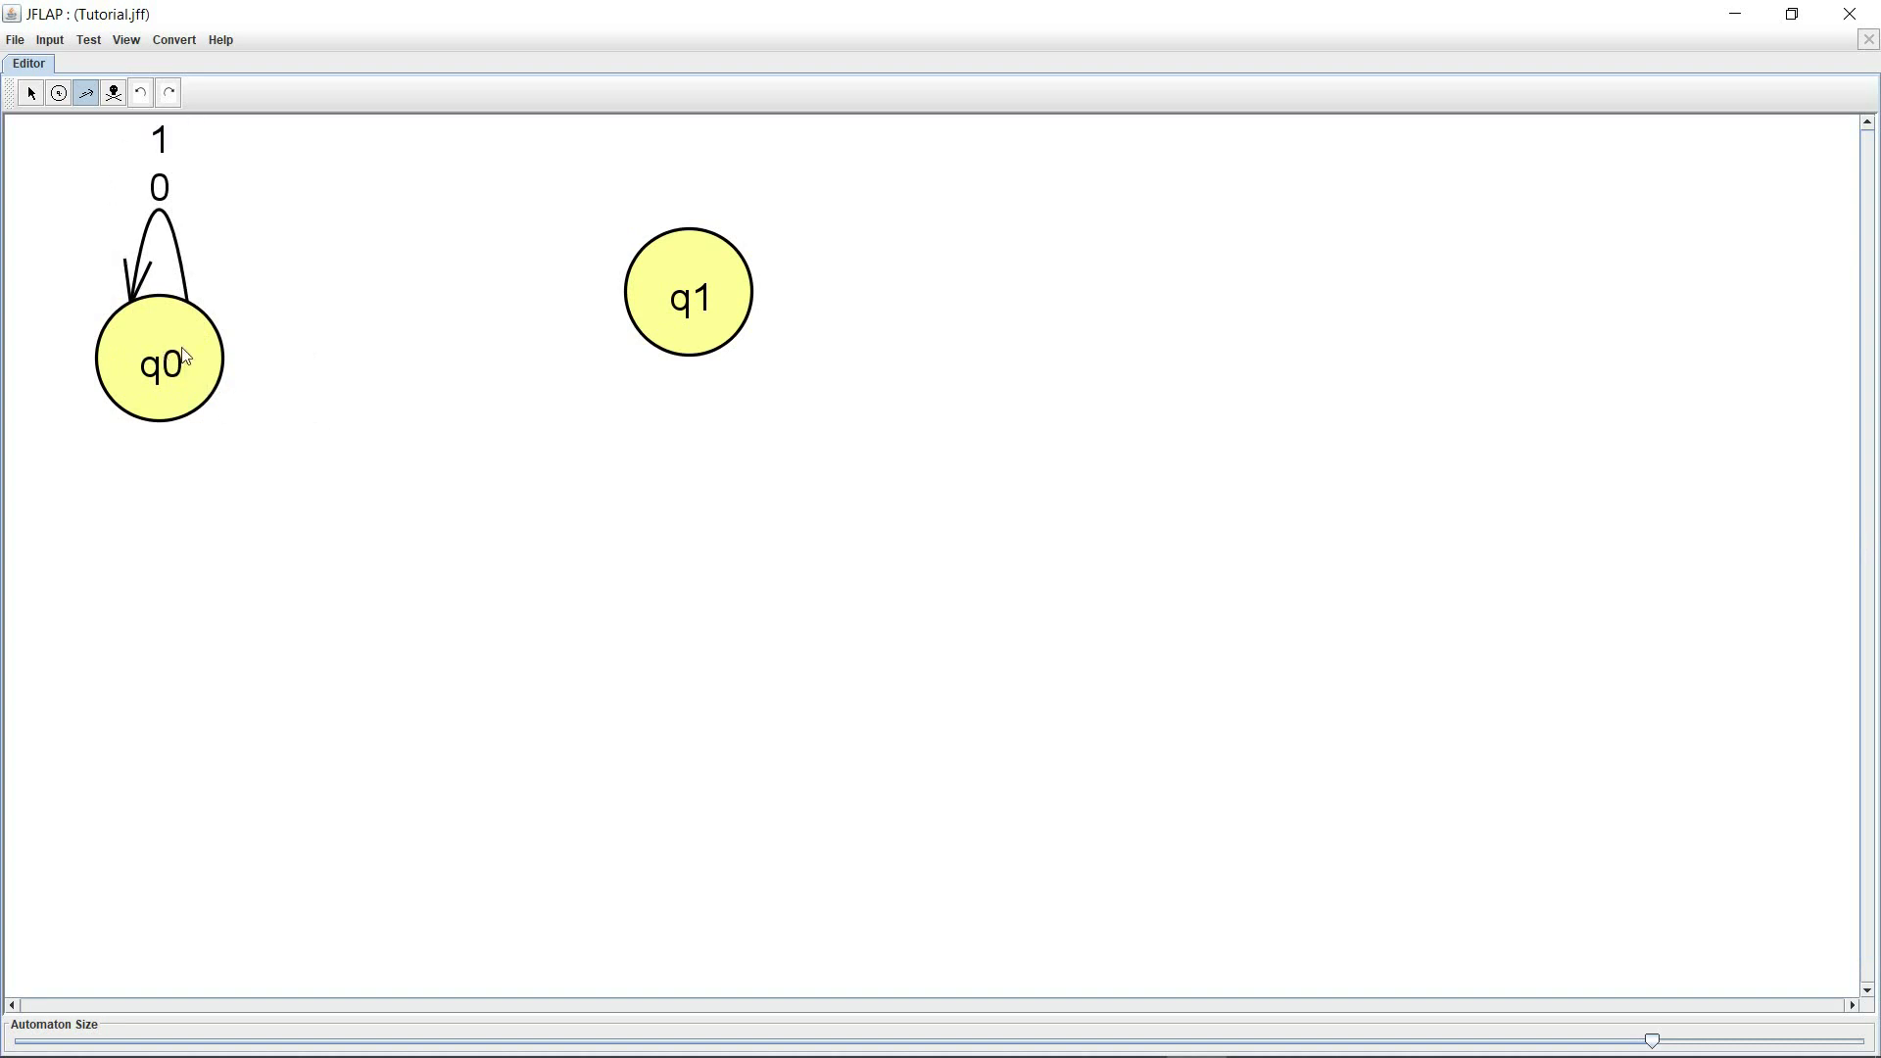
# - Add a transition from q0 to q1 labelled 0
pyautogui.moveTo(186, 366); pyautogui.dragTo(671, 294)
pyautogui.write('0')
pyautogui.press('Return')
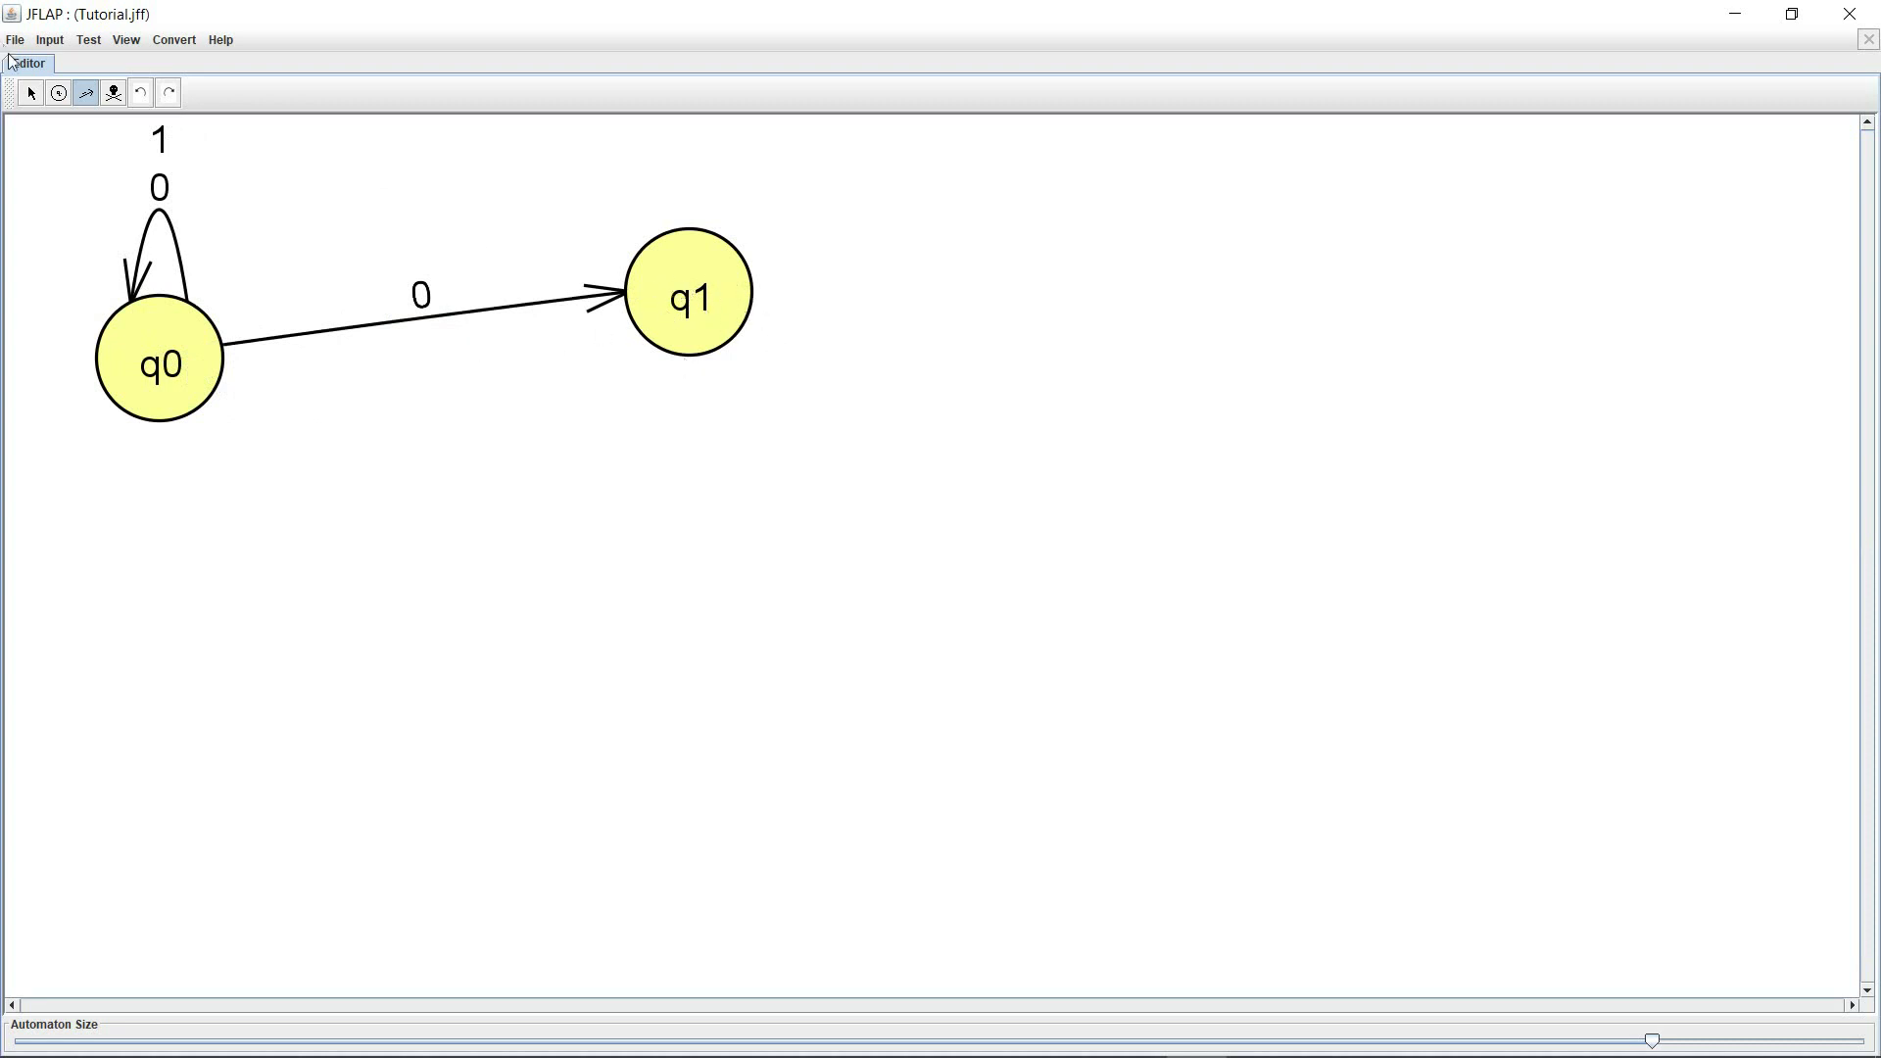
pyautogui.click(30, 95)
pyautogui.rightClick(162, 360)
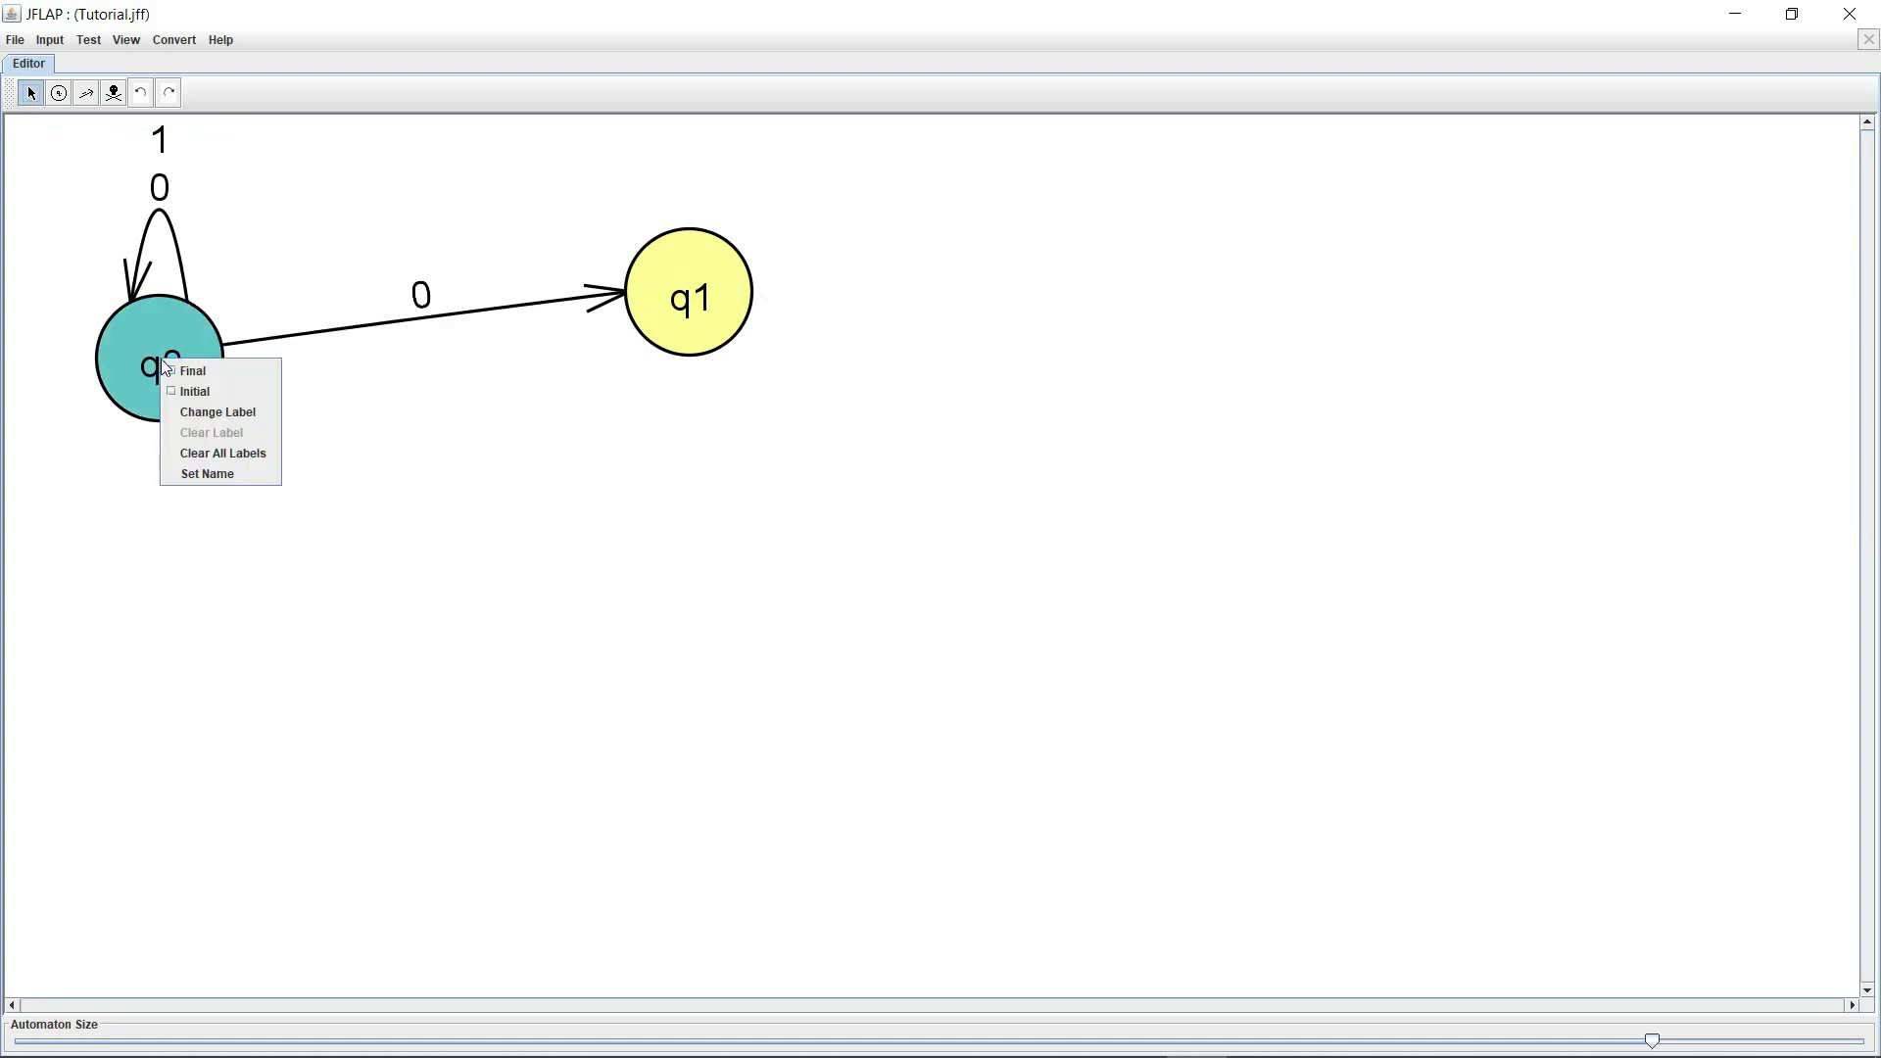
# - Mark q0 as the initial state and q1 as a final state
pyautogui.click(214, 390)
pyautogui.rightClick(700, 271)
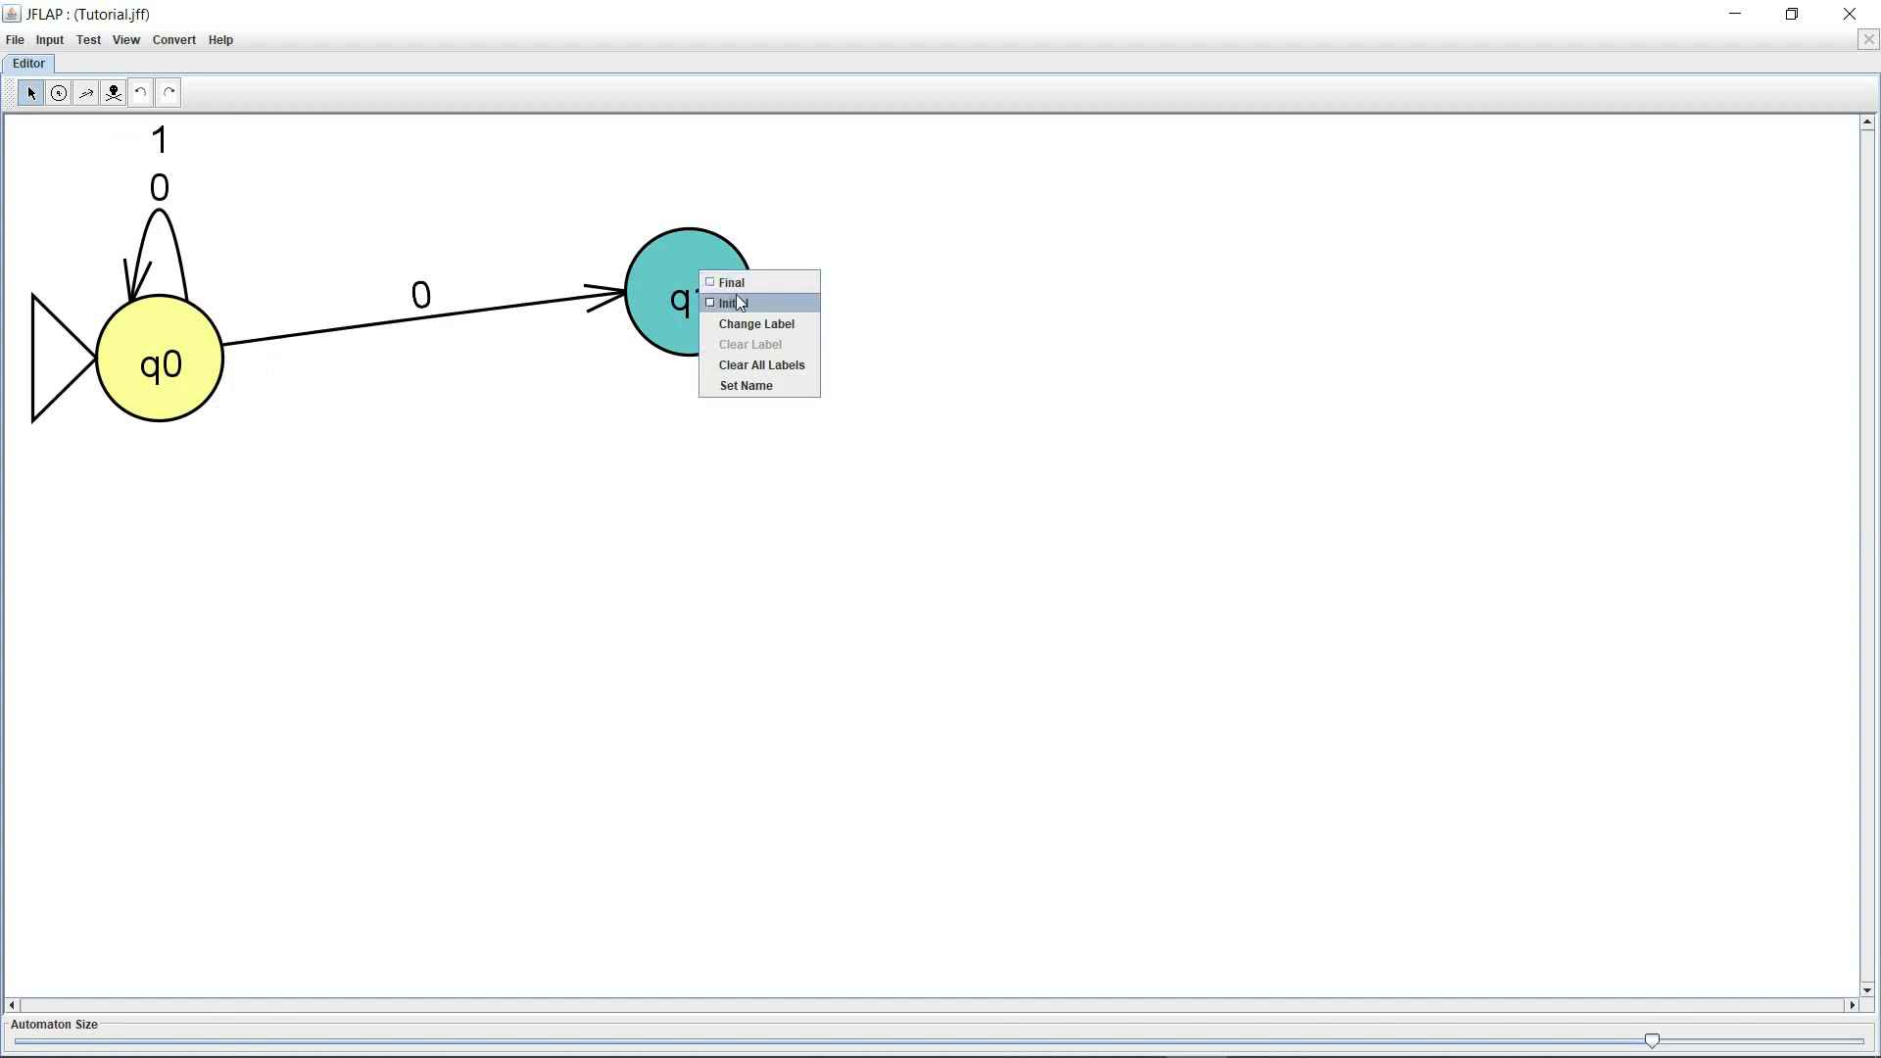
pyautogui.click(741, 291)
pyautogui.click(713, 437)
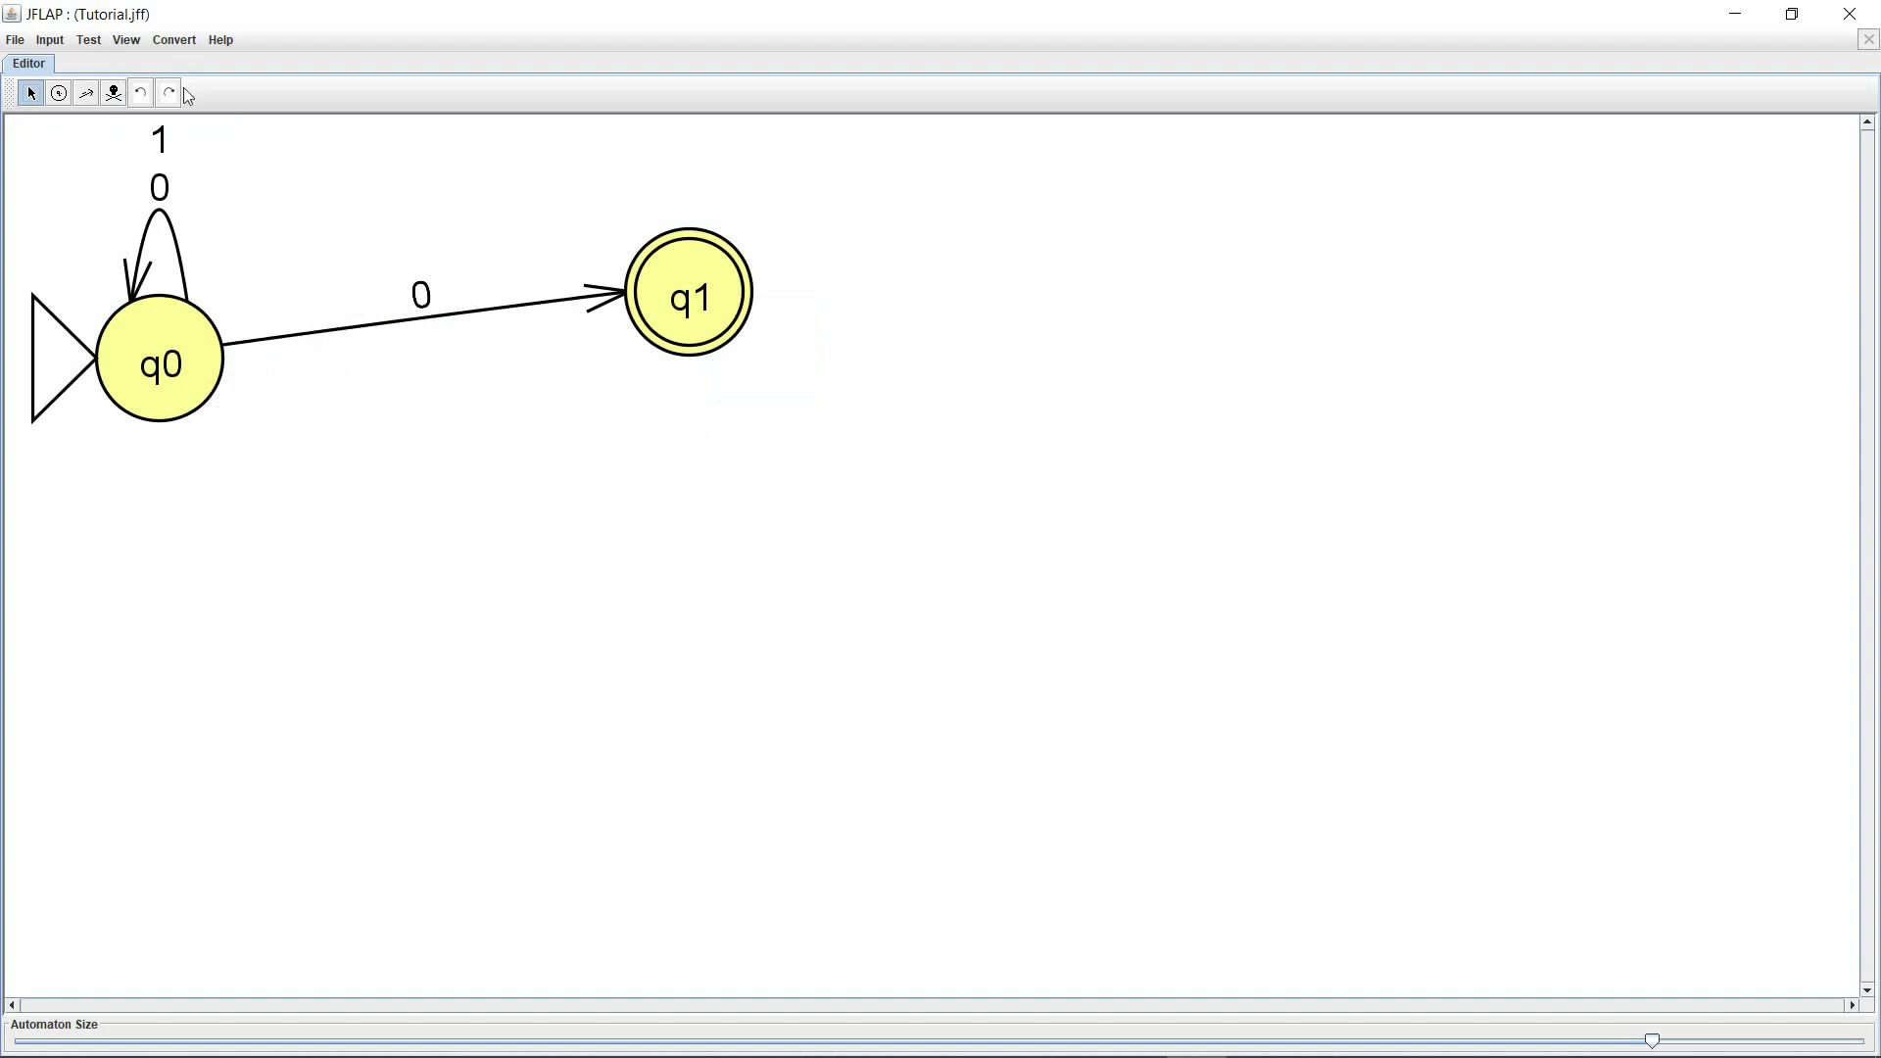
# - Fast-run the input 000110, then close its accepting trace
pyautogui.click(50, 40)
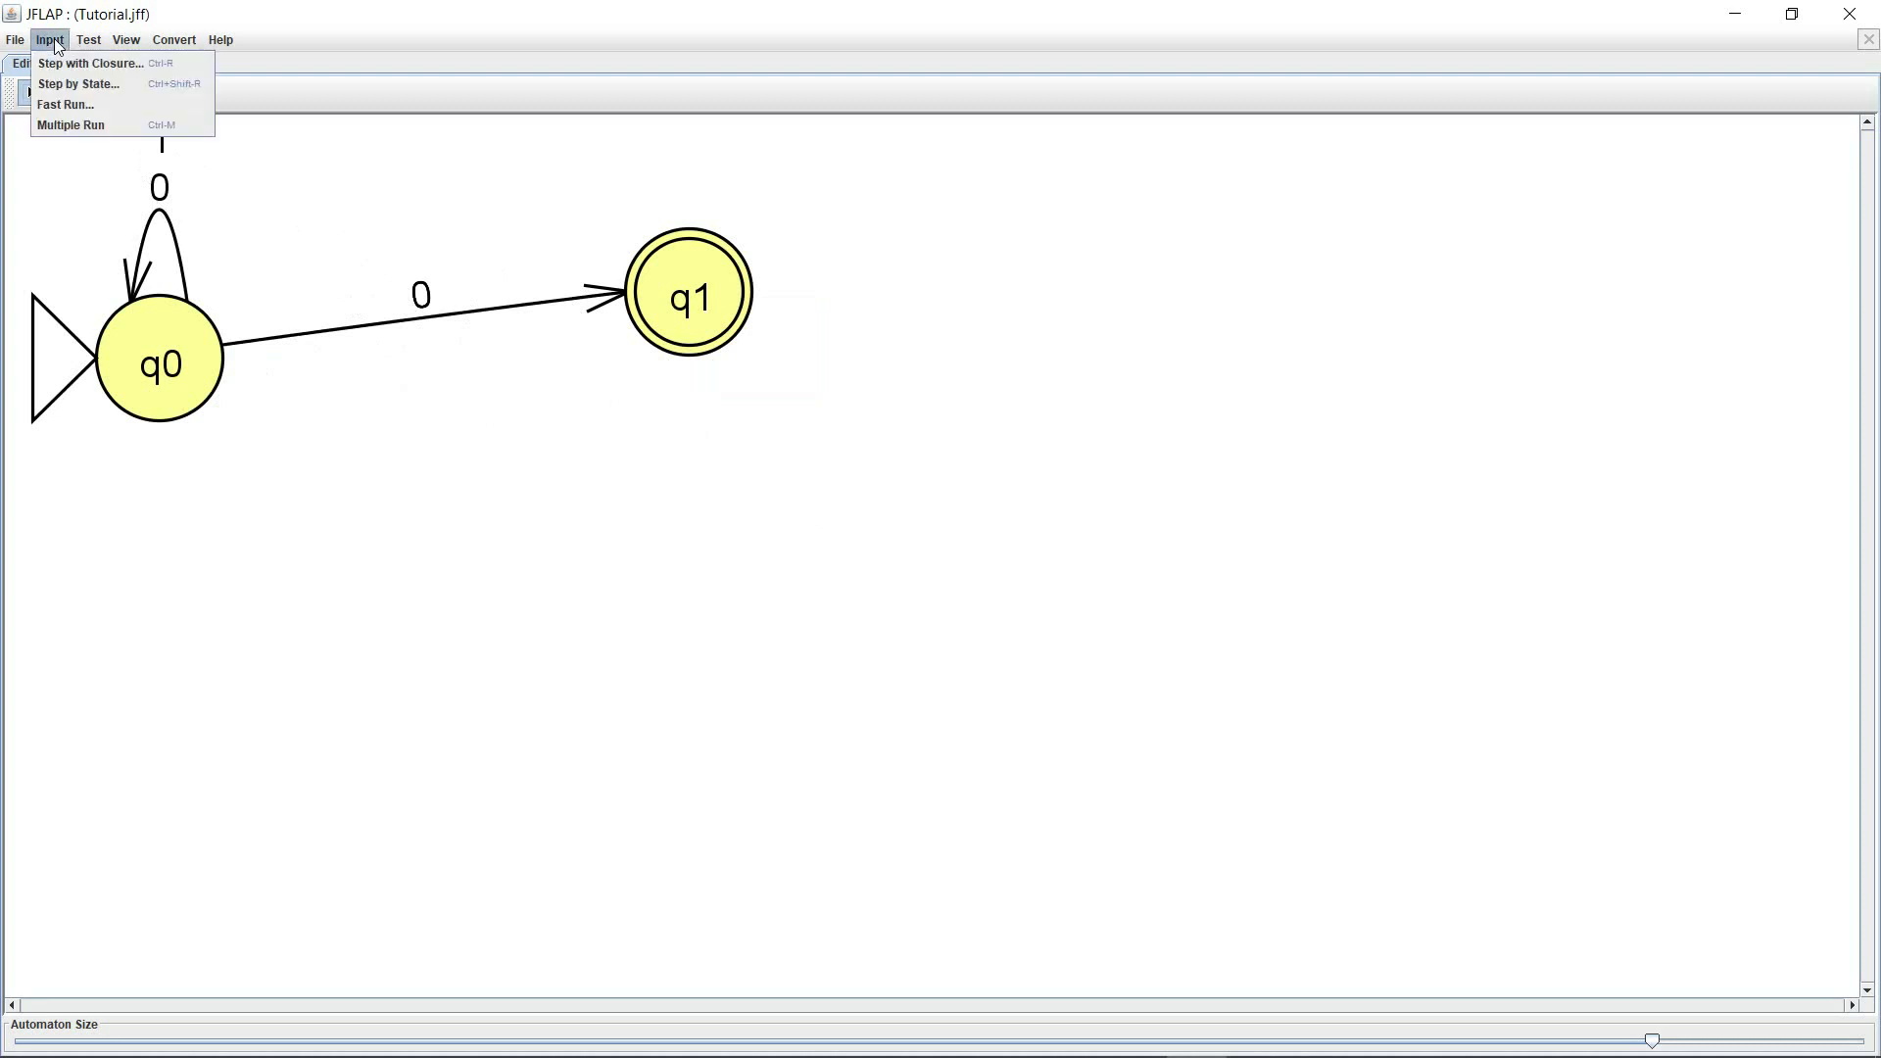
pyautogui.click(88, 104)
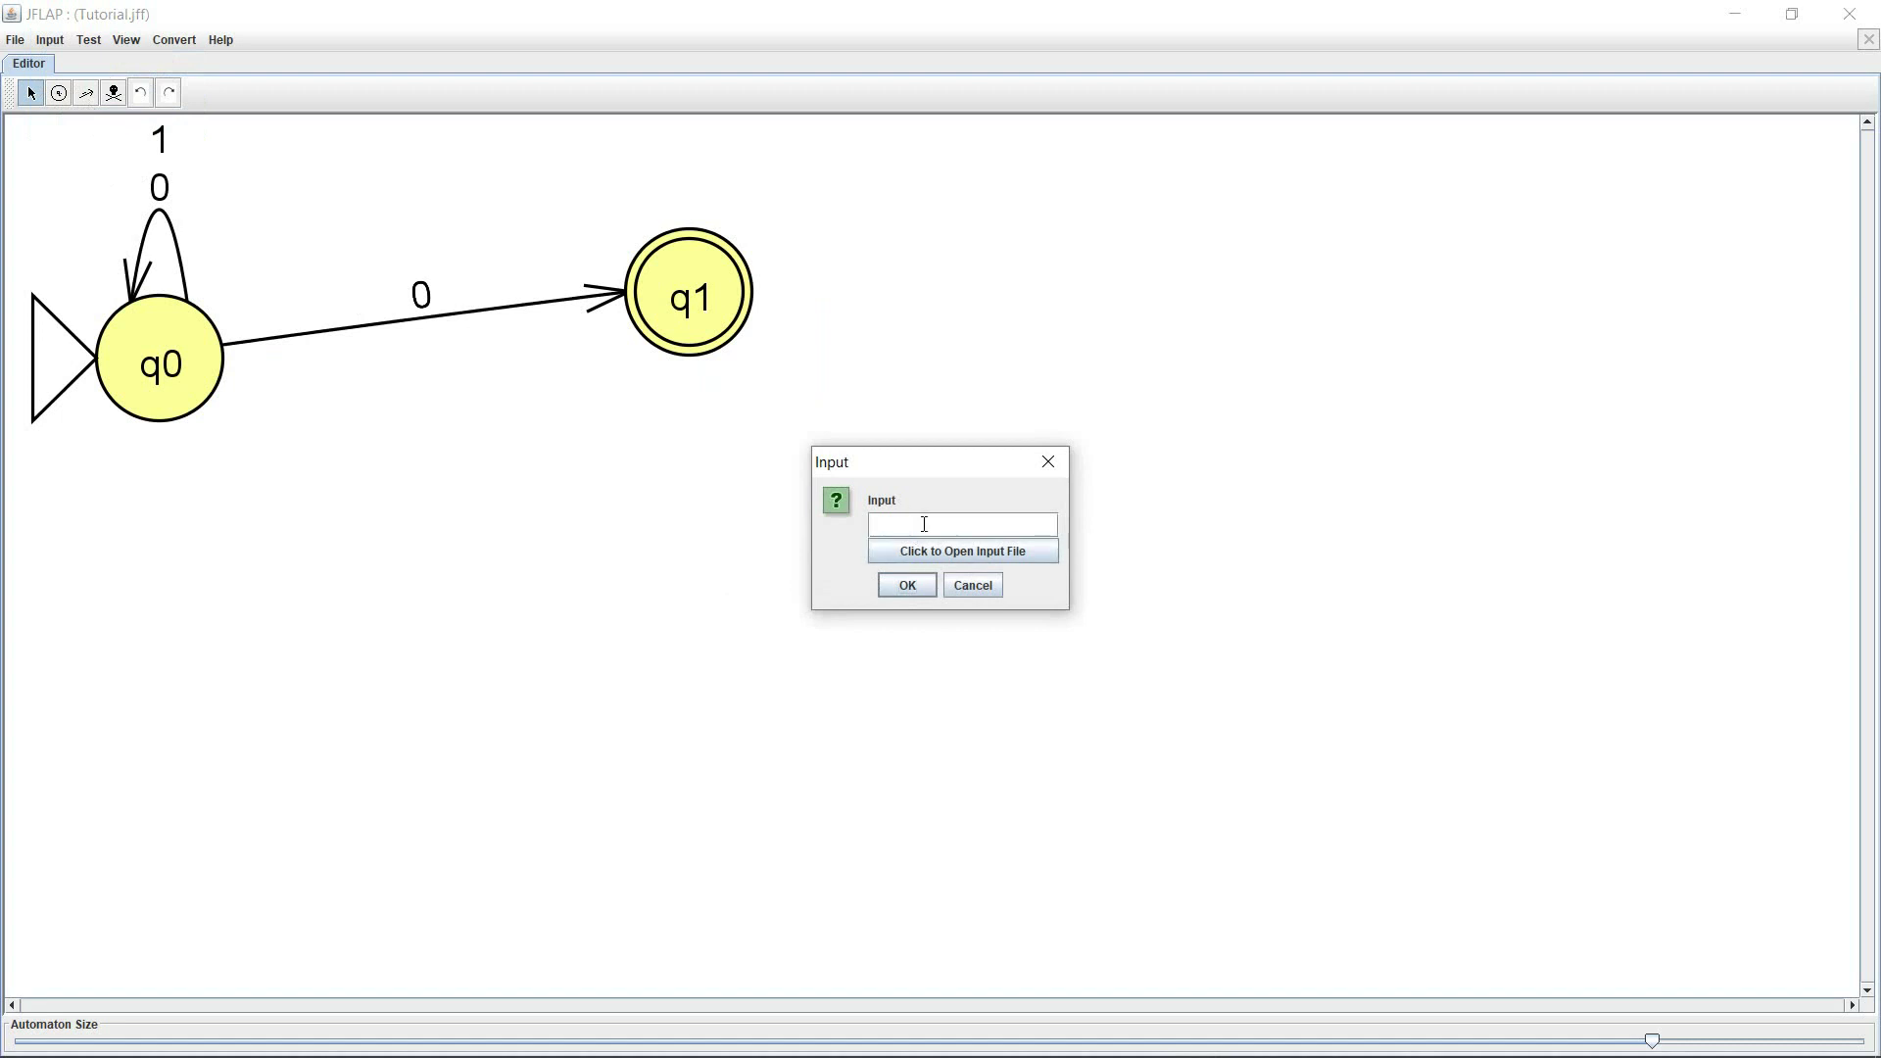
pyautogui.write('000110')
pyautogui.click(908, 586)
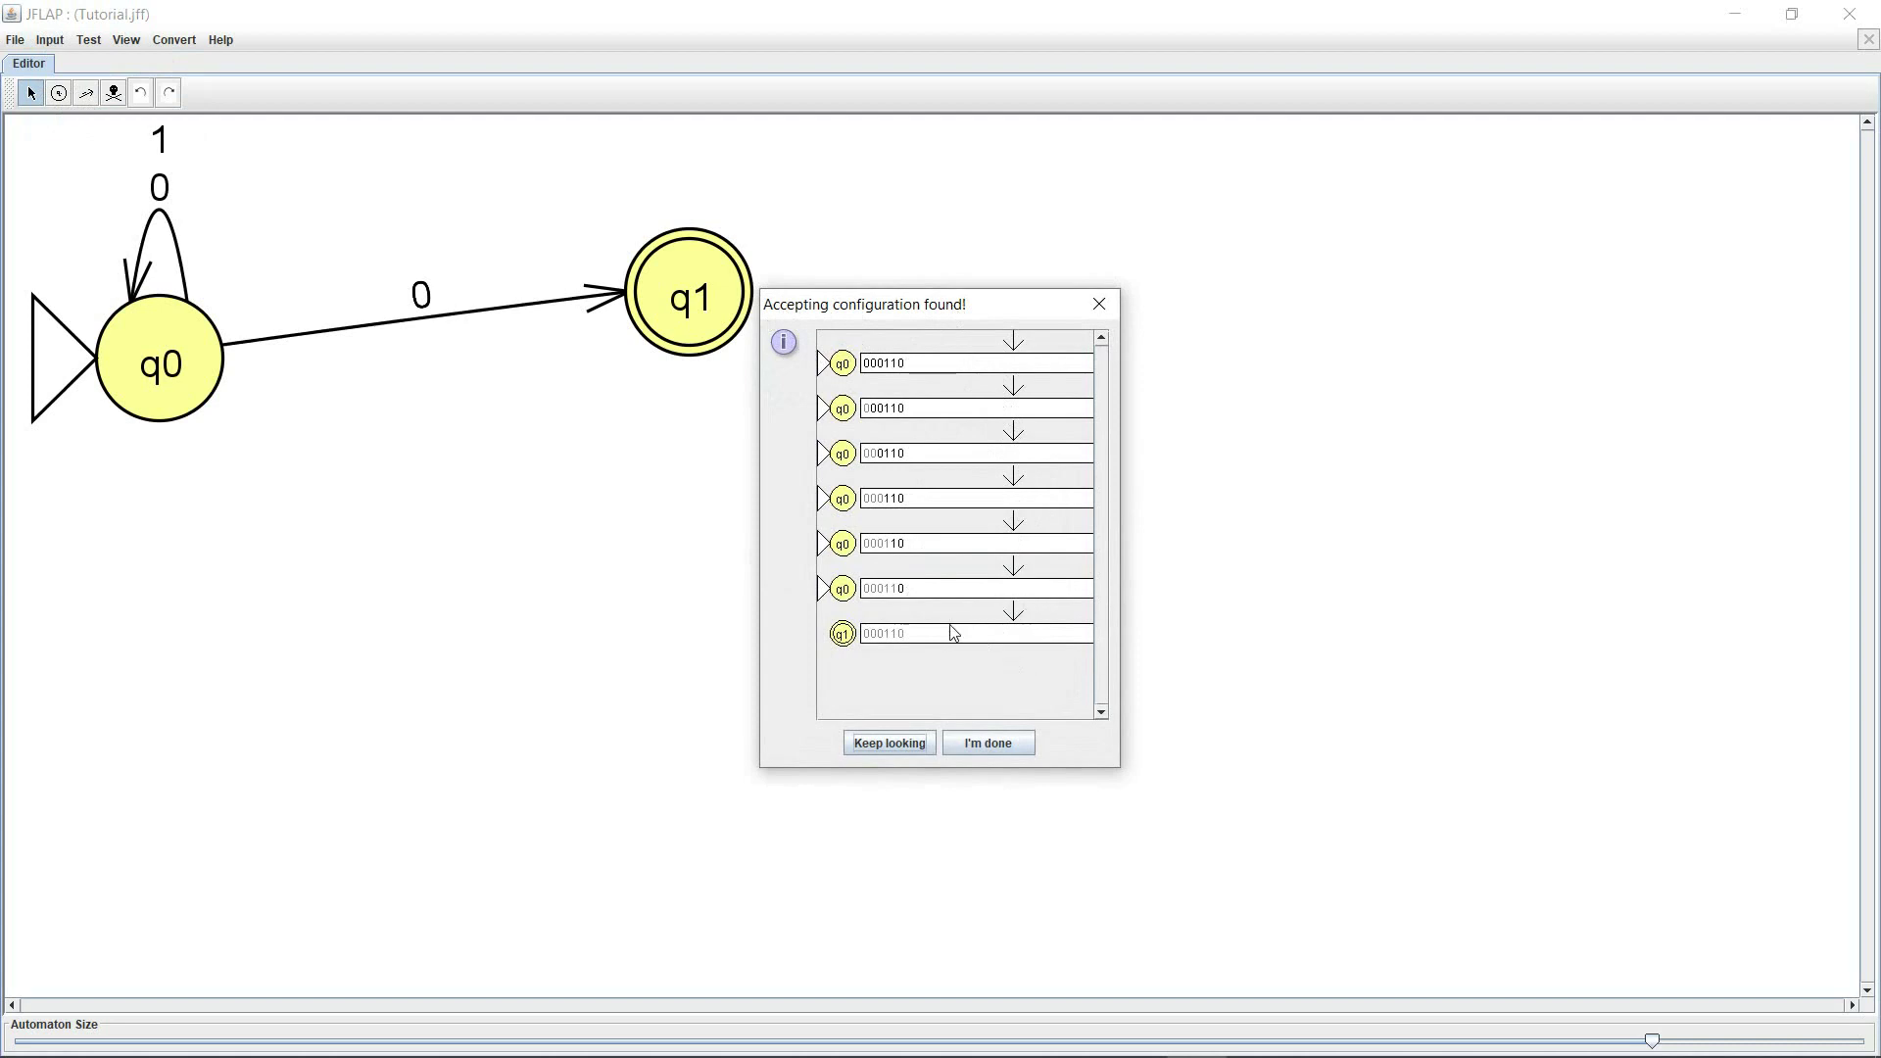
pyautogui.click(989, 744)
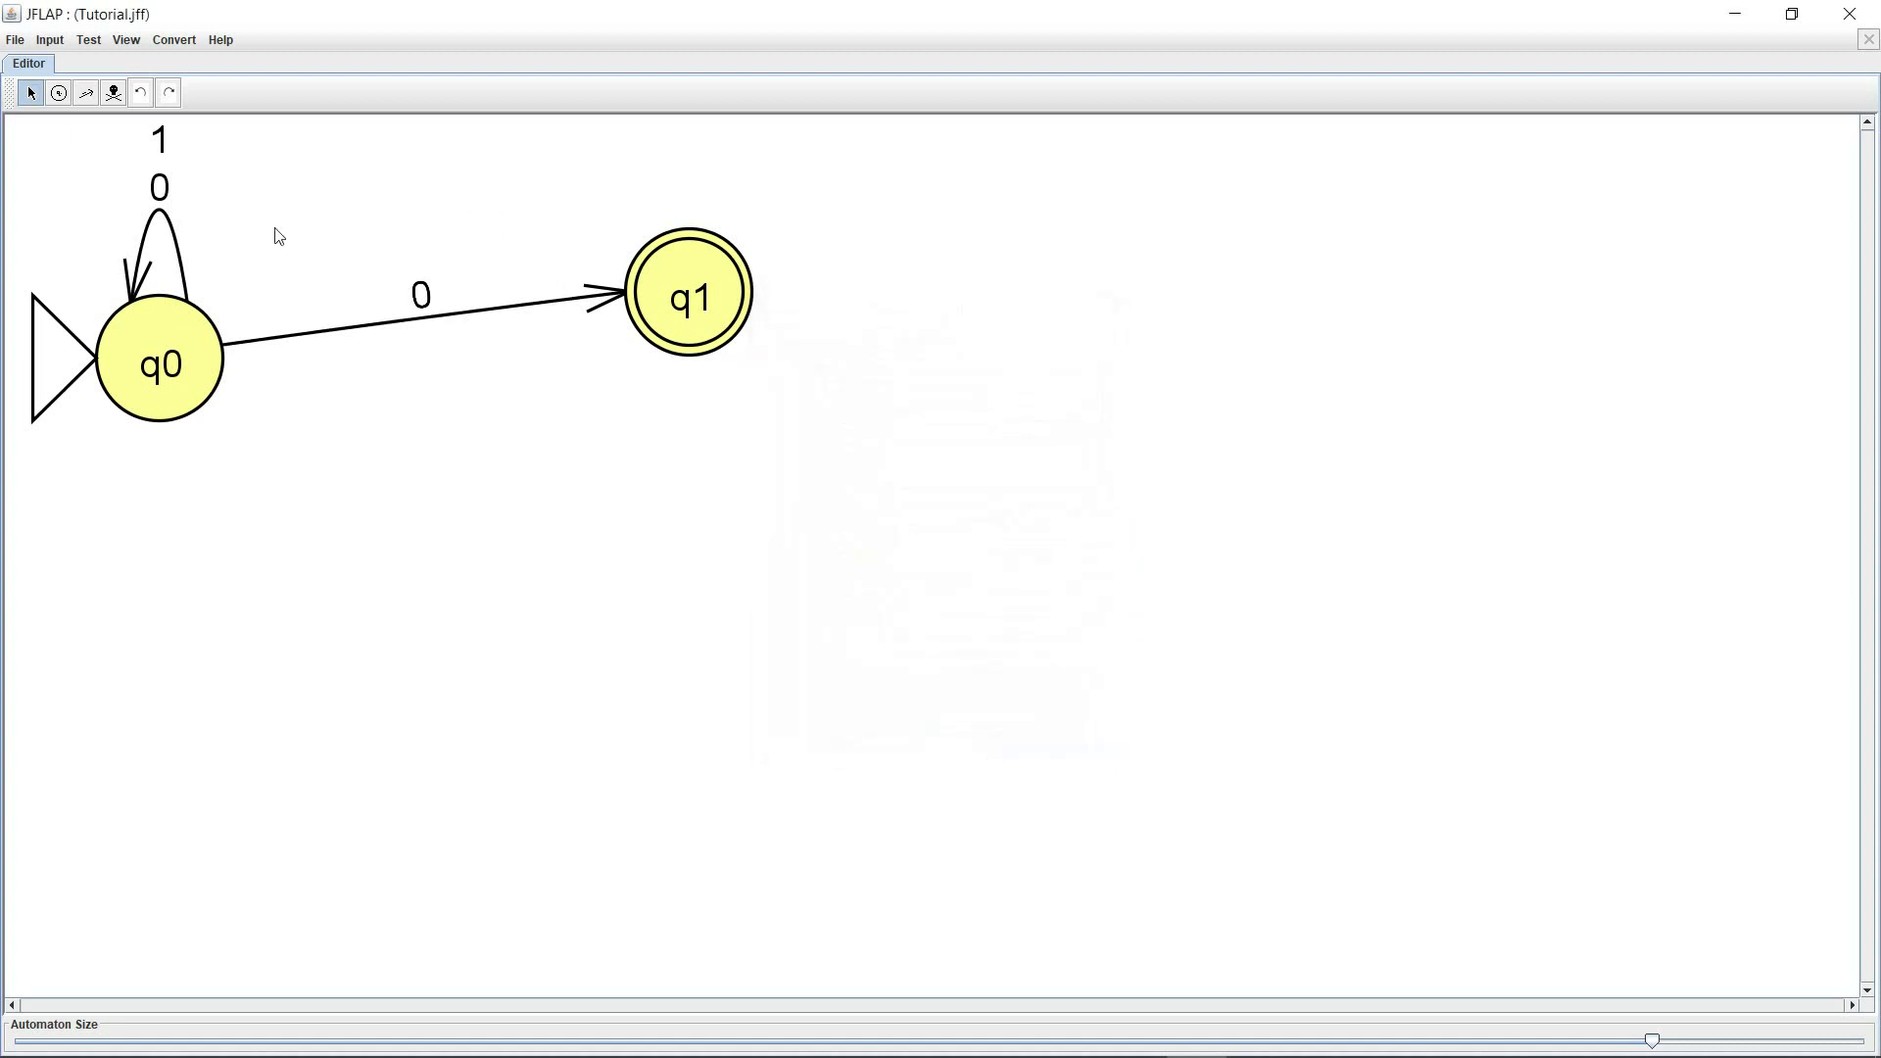
# - Fast-run the input 11, then dismiss the rejection message
pyautogui.click(57, 40)
pyautogui.click(93, 110)
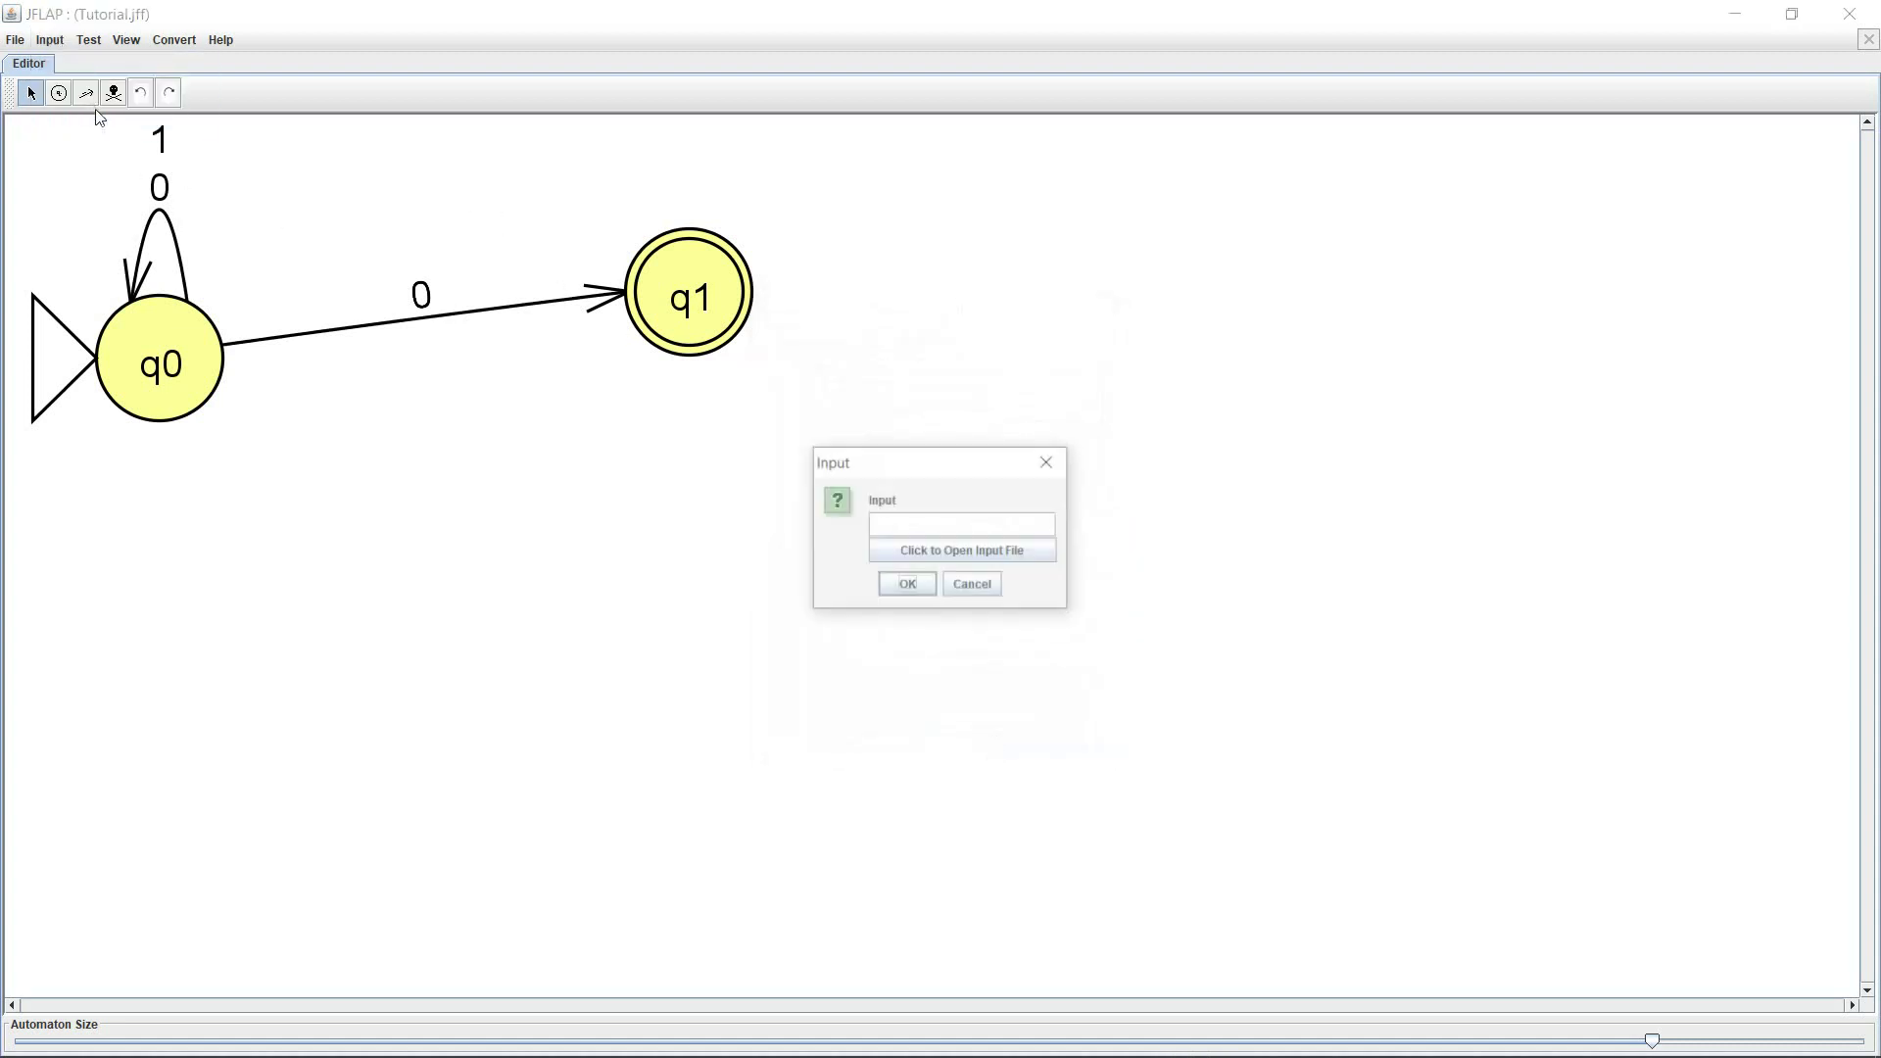
pyautogui.click(909, 520)
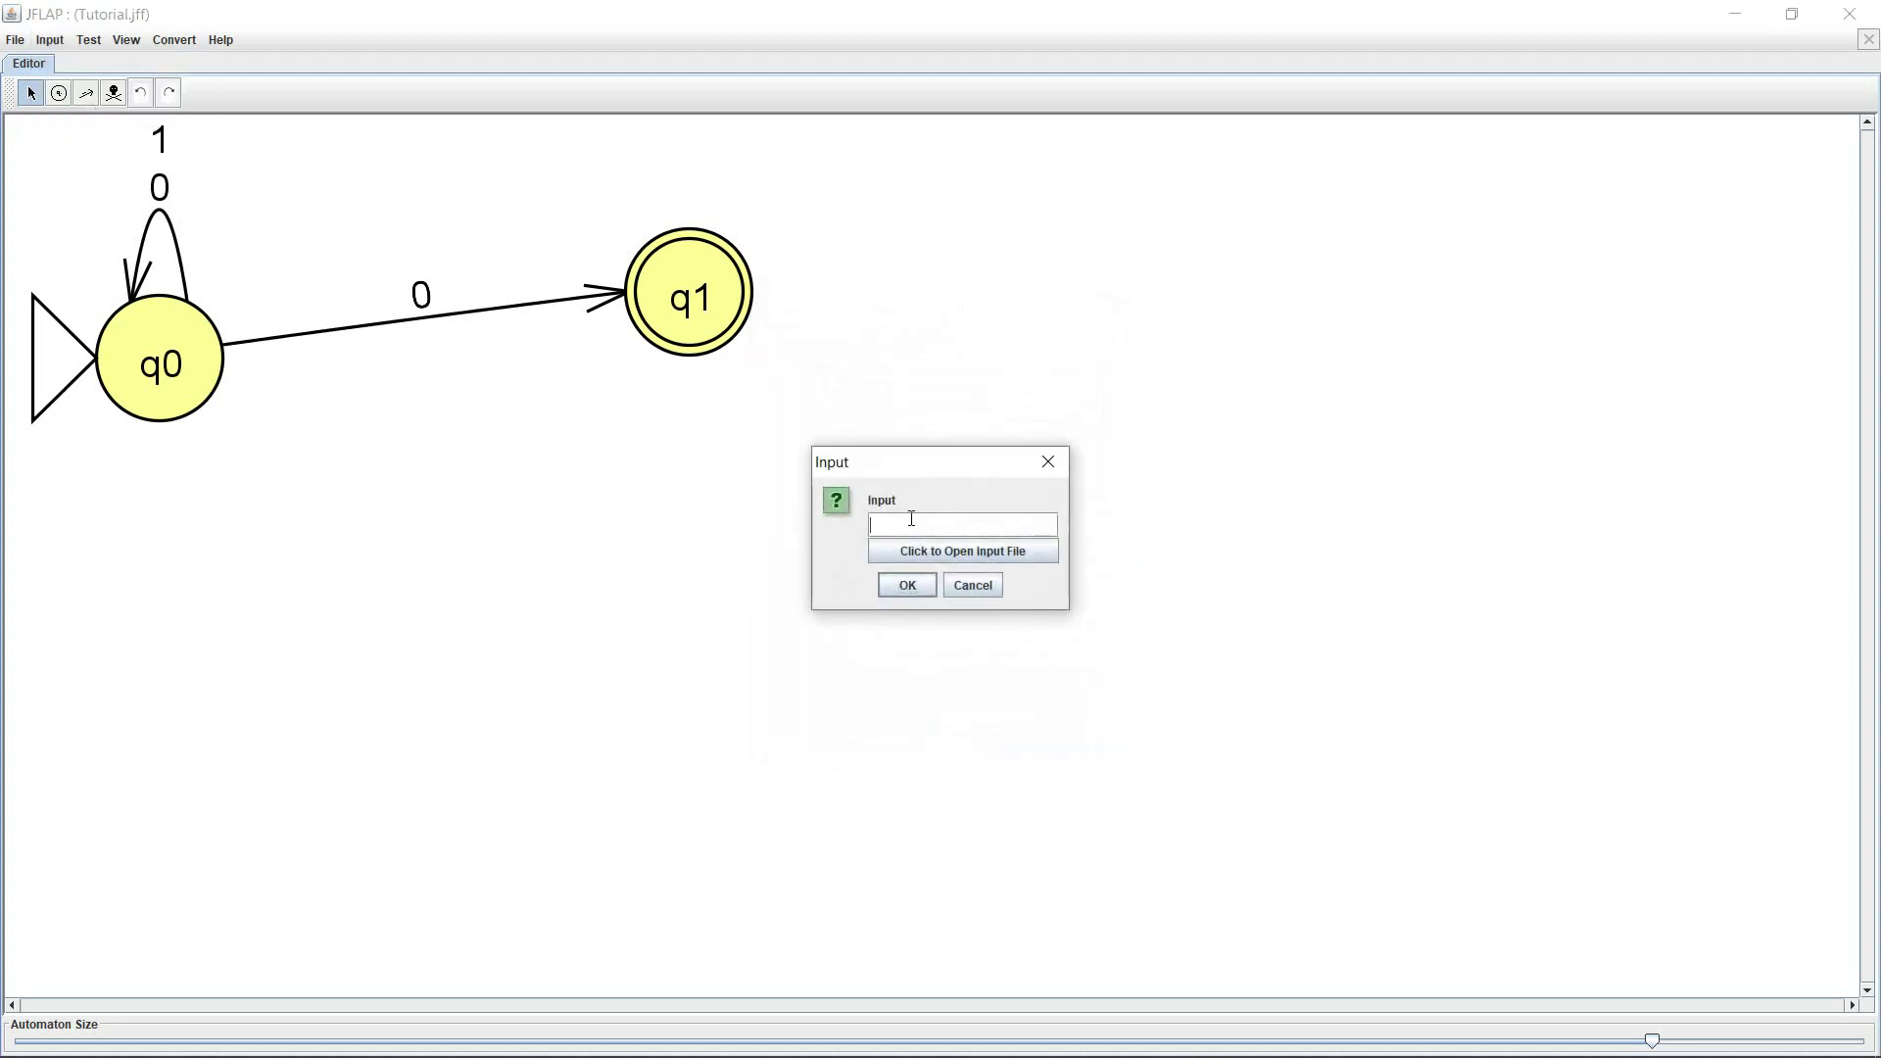
pyautogui.write('11011')
pyautogui.click(910, 586)
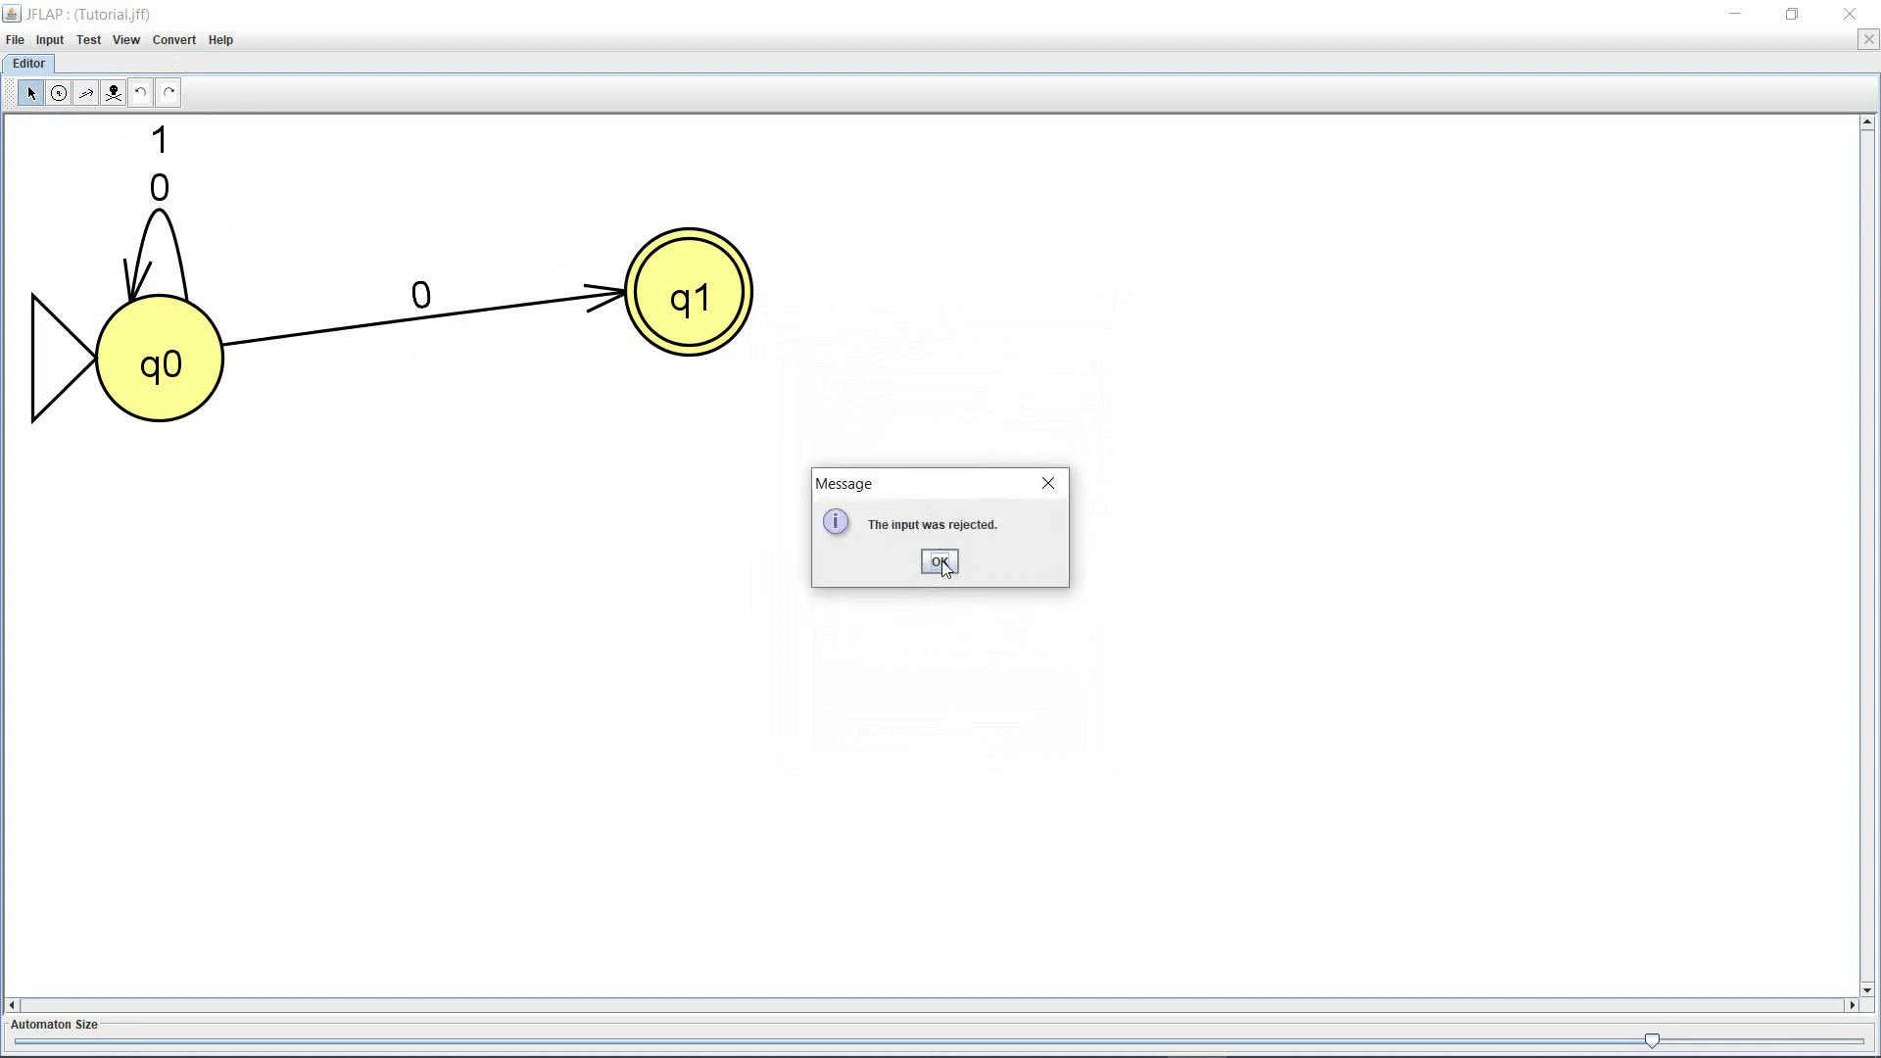
pyautogui.click(946, 567)
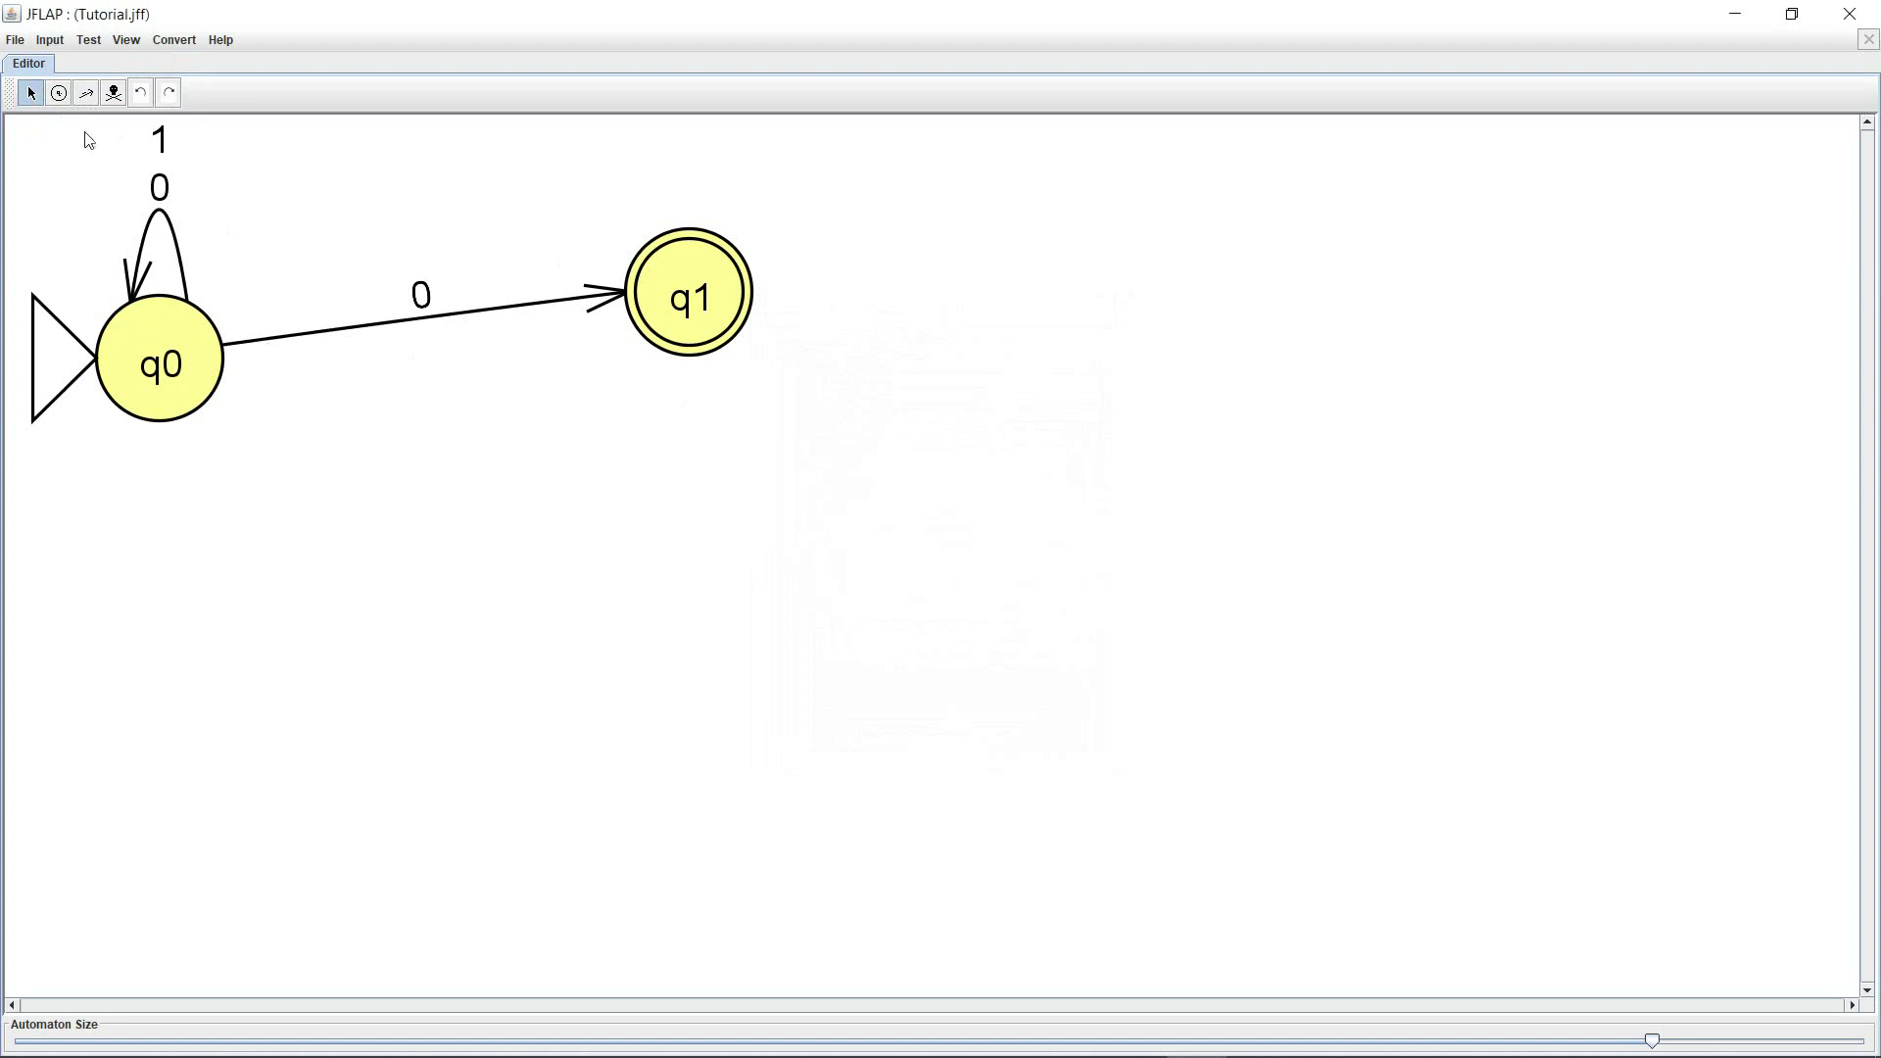
# - Begin a Step by State simulation on the input 0010
pyautogui.click(55, 43)
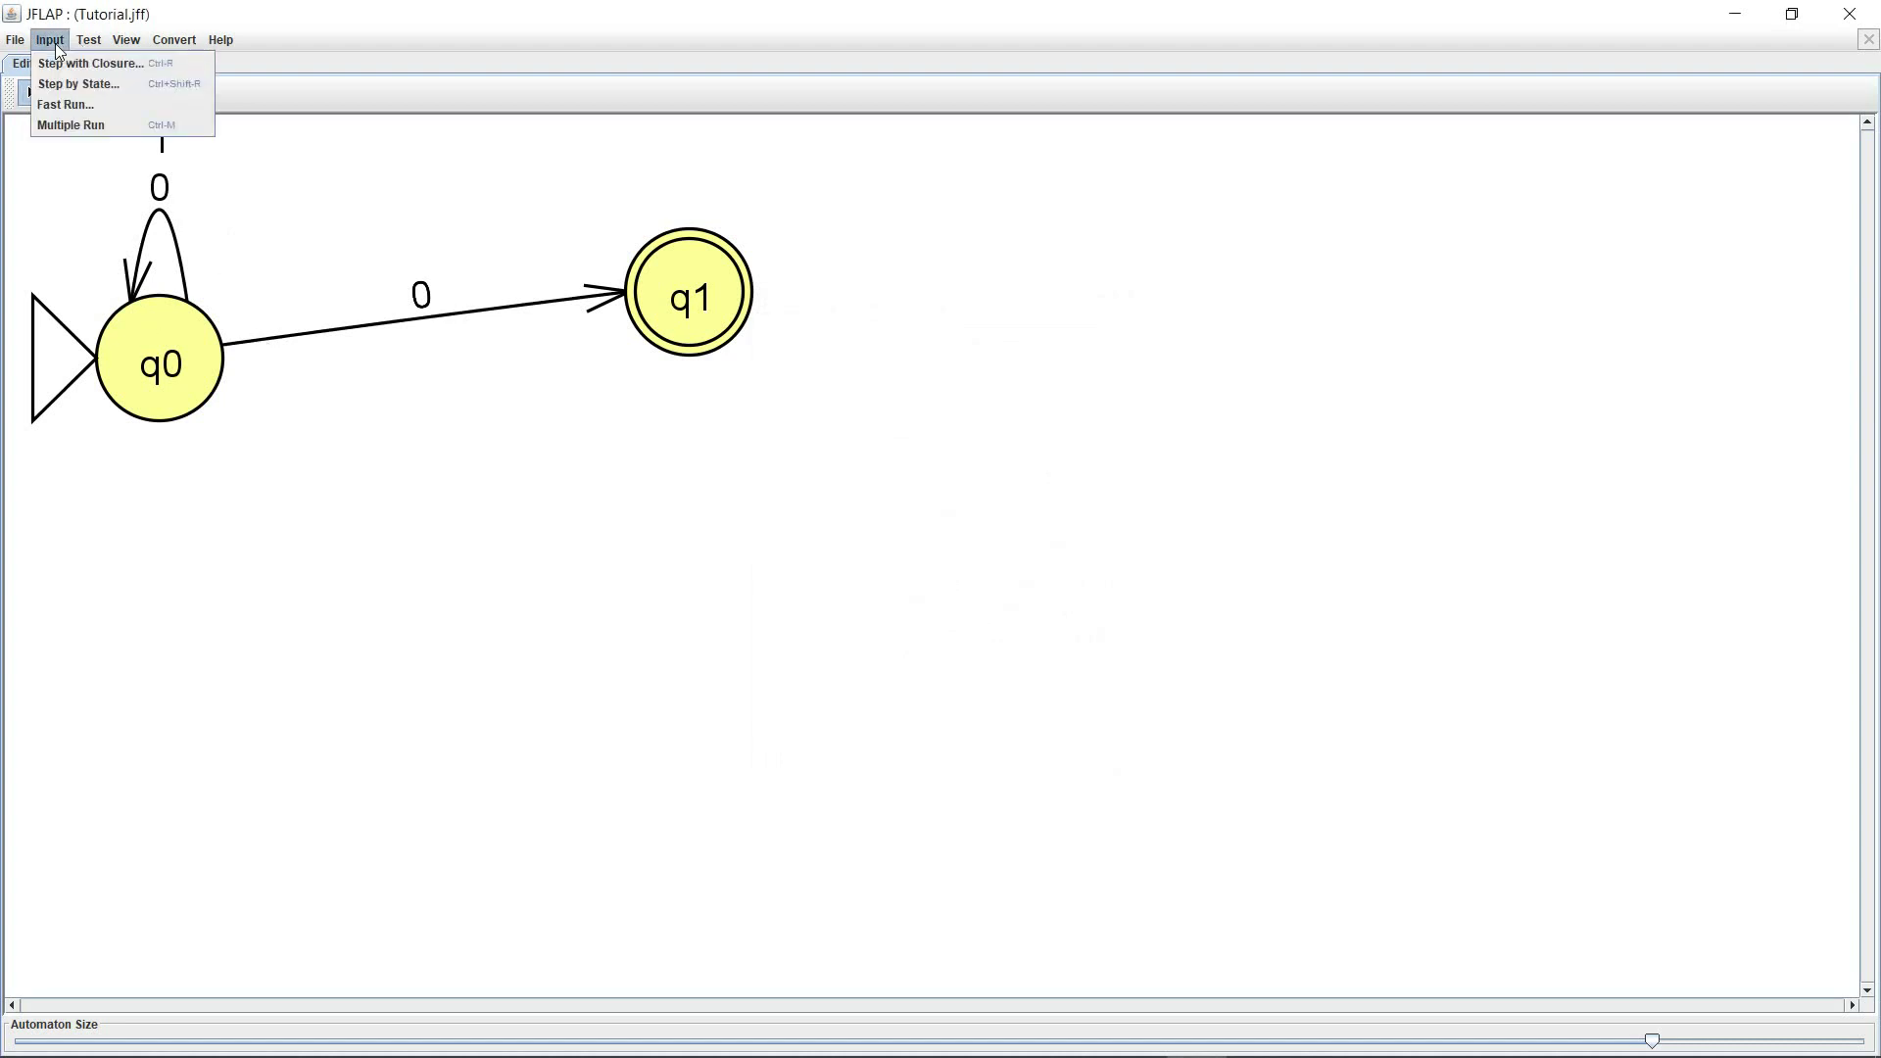
pyautogui.click(102, 86)
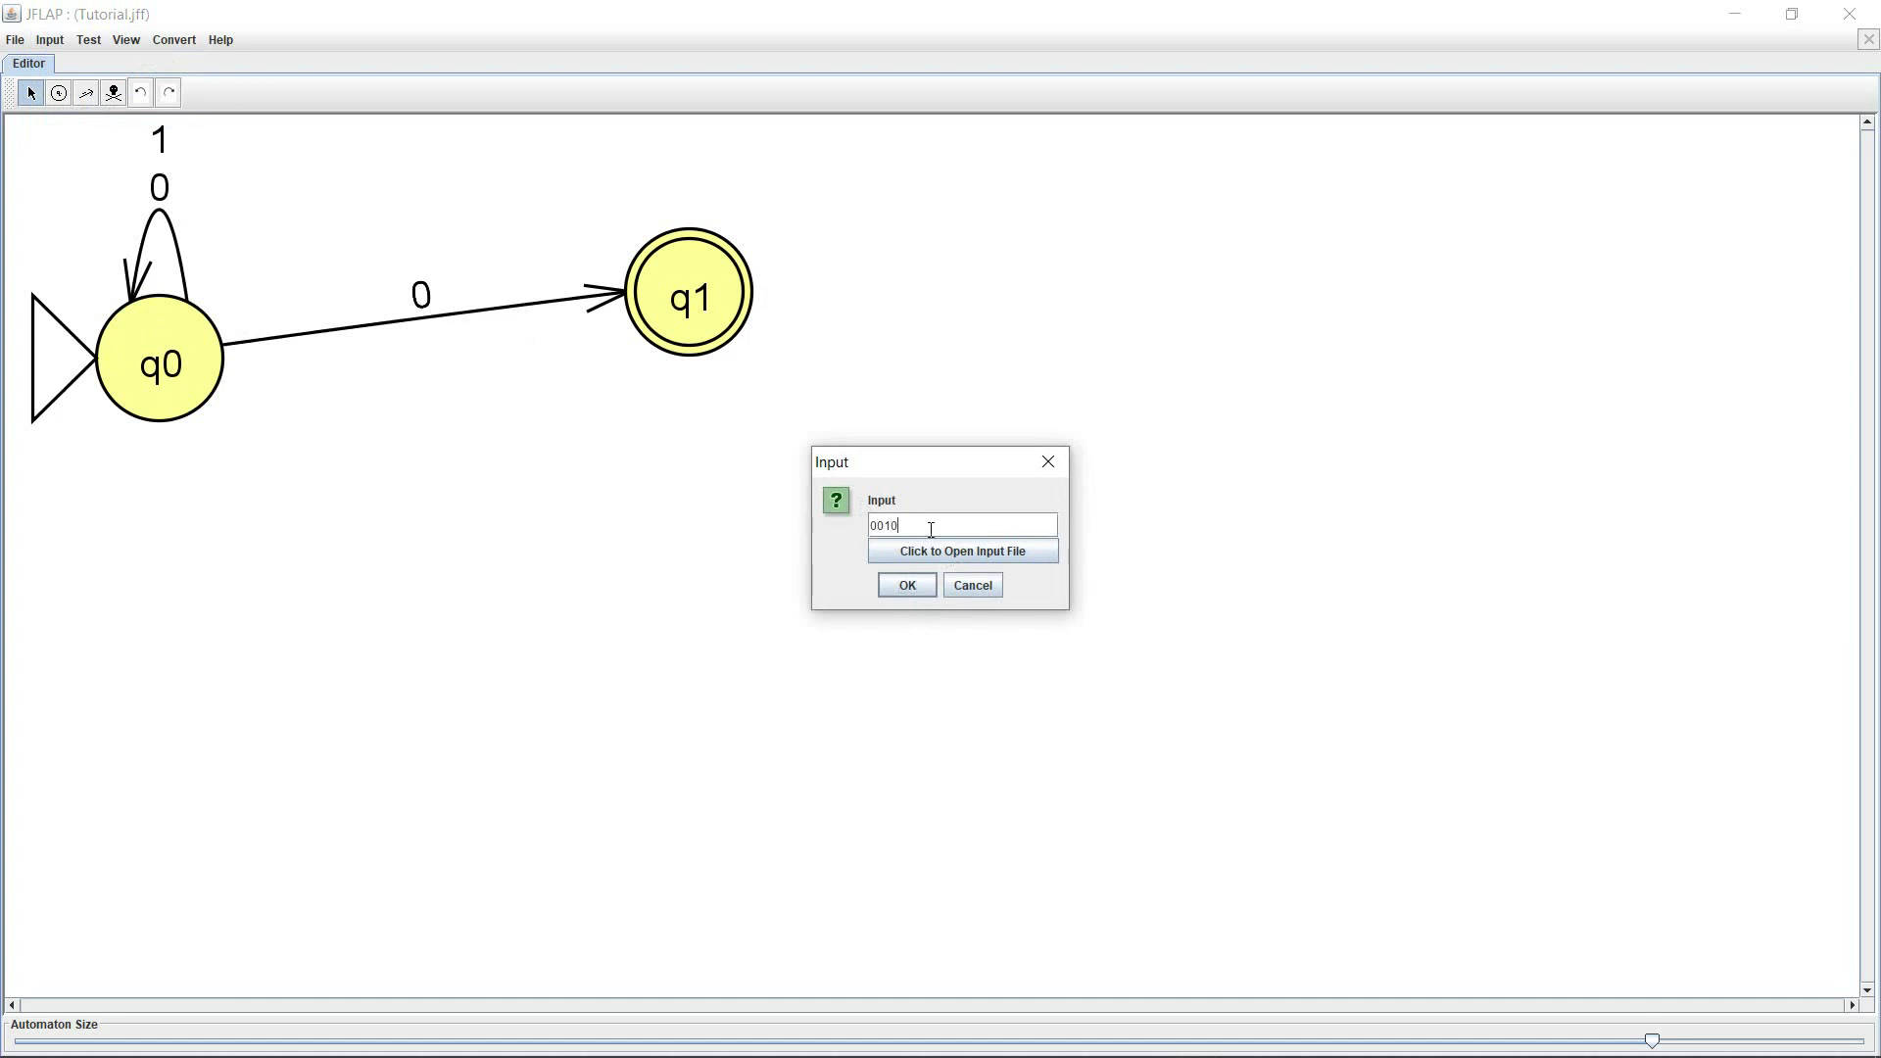
pyautogui.click(925, 586)
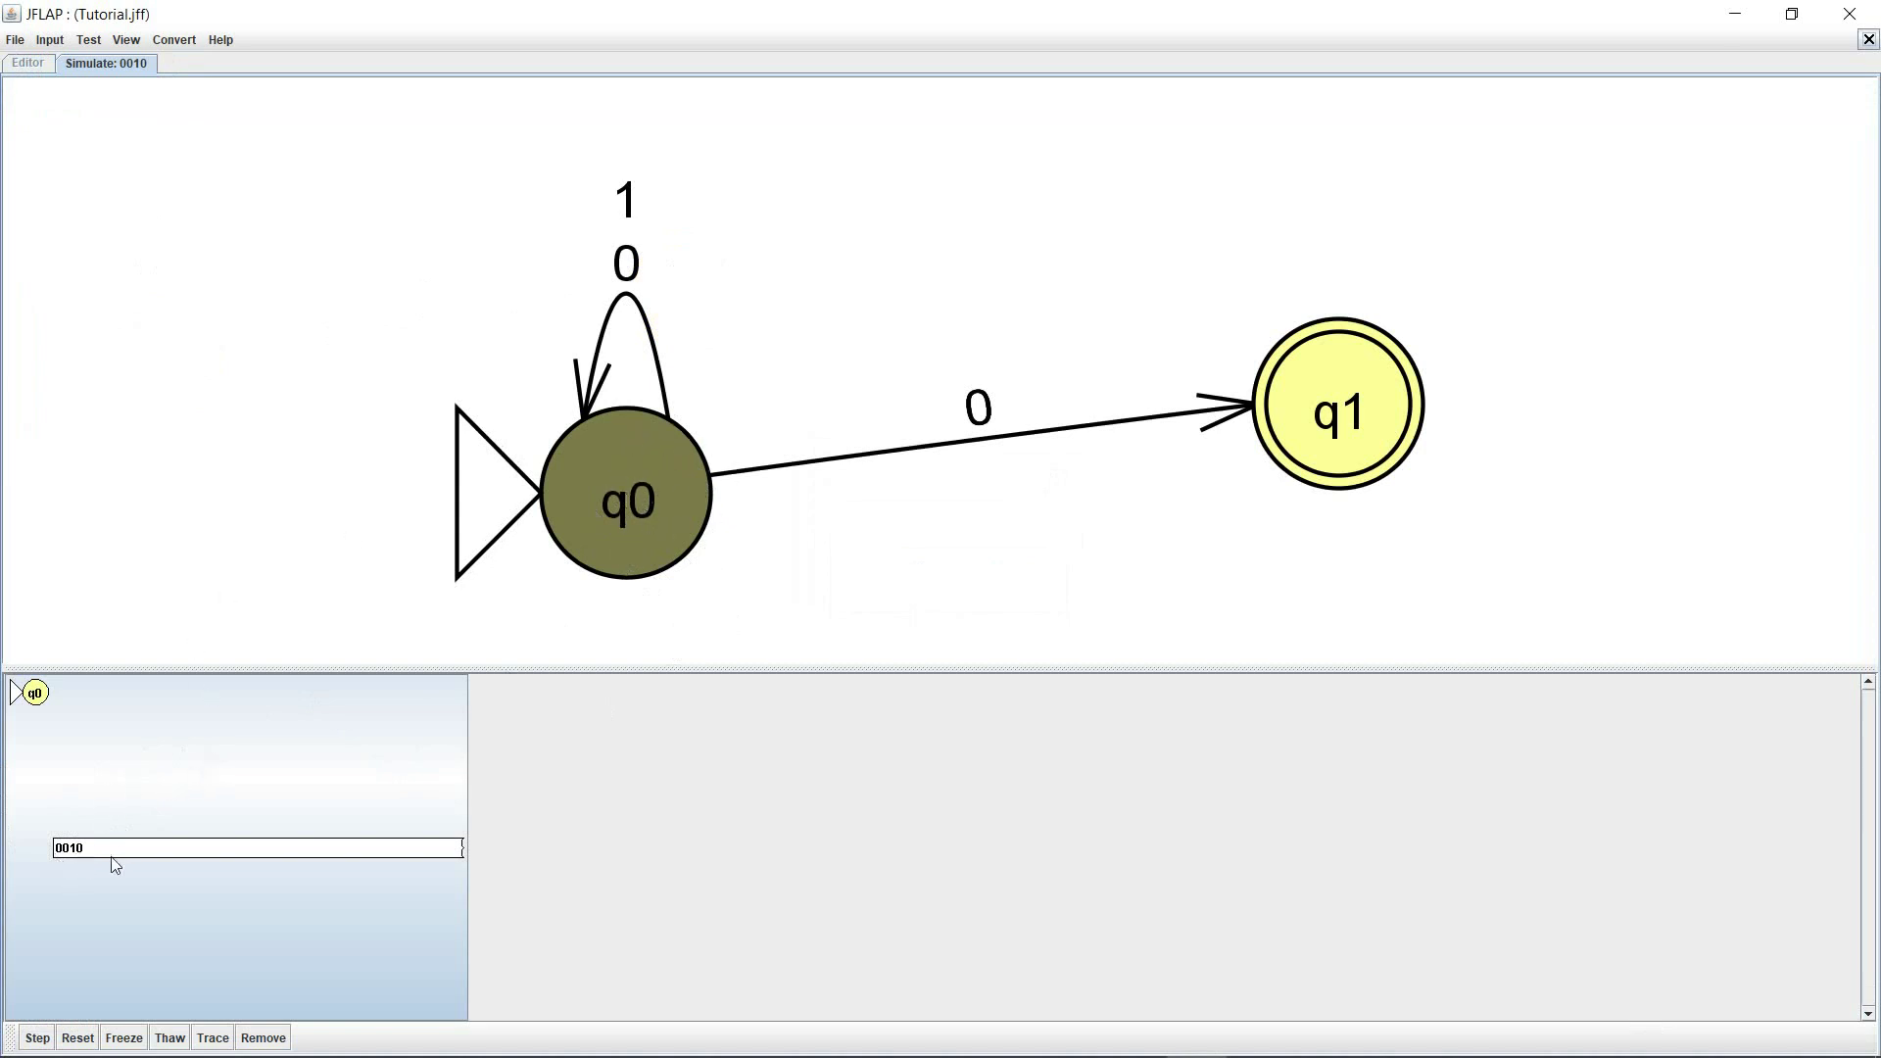
# - Step the 0010 simulation four times until q1 accepts, then close the simulation tab
pyautogui.click(37, 1038)
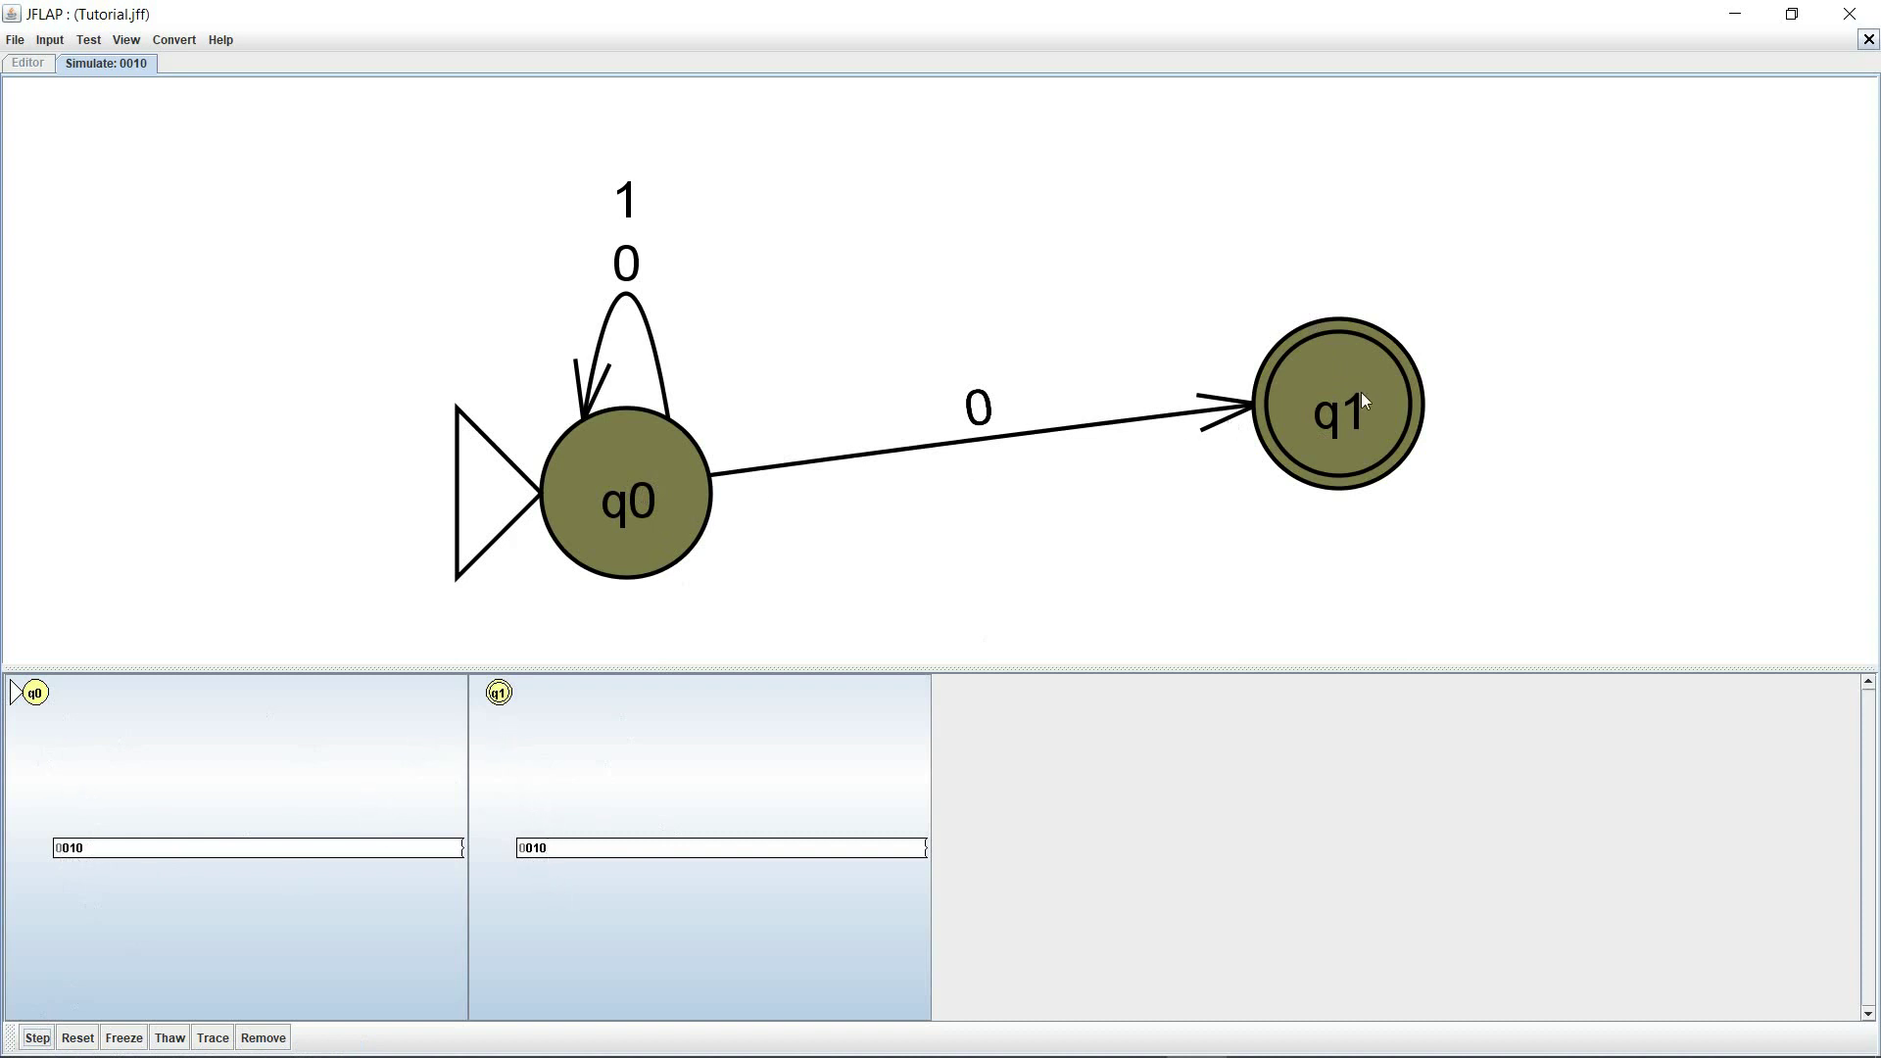
pyautogui.click(36, 1038)
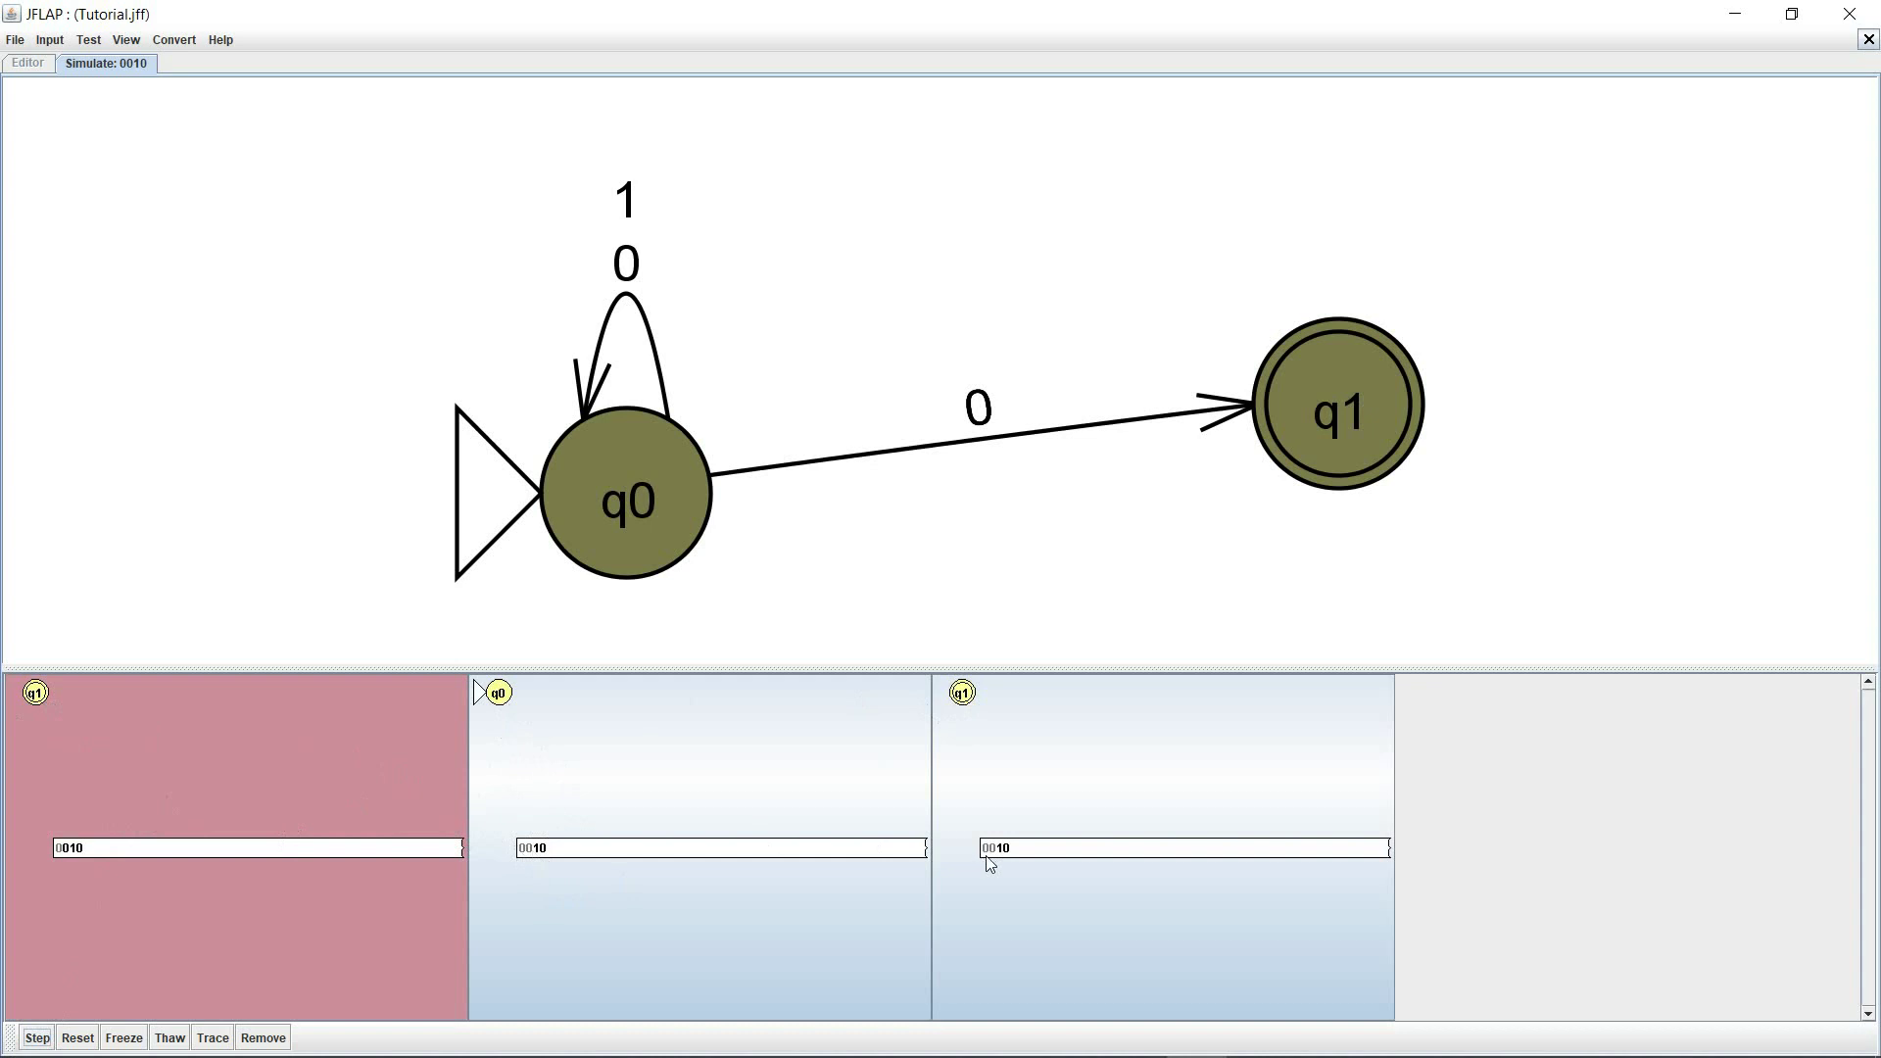
pyautogui.click(44, 1040)
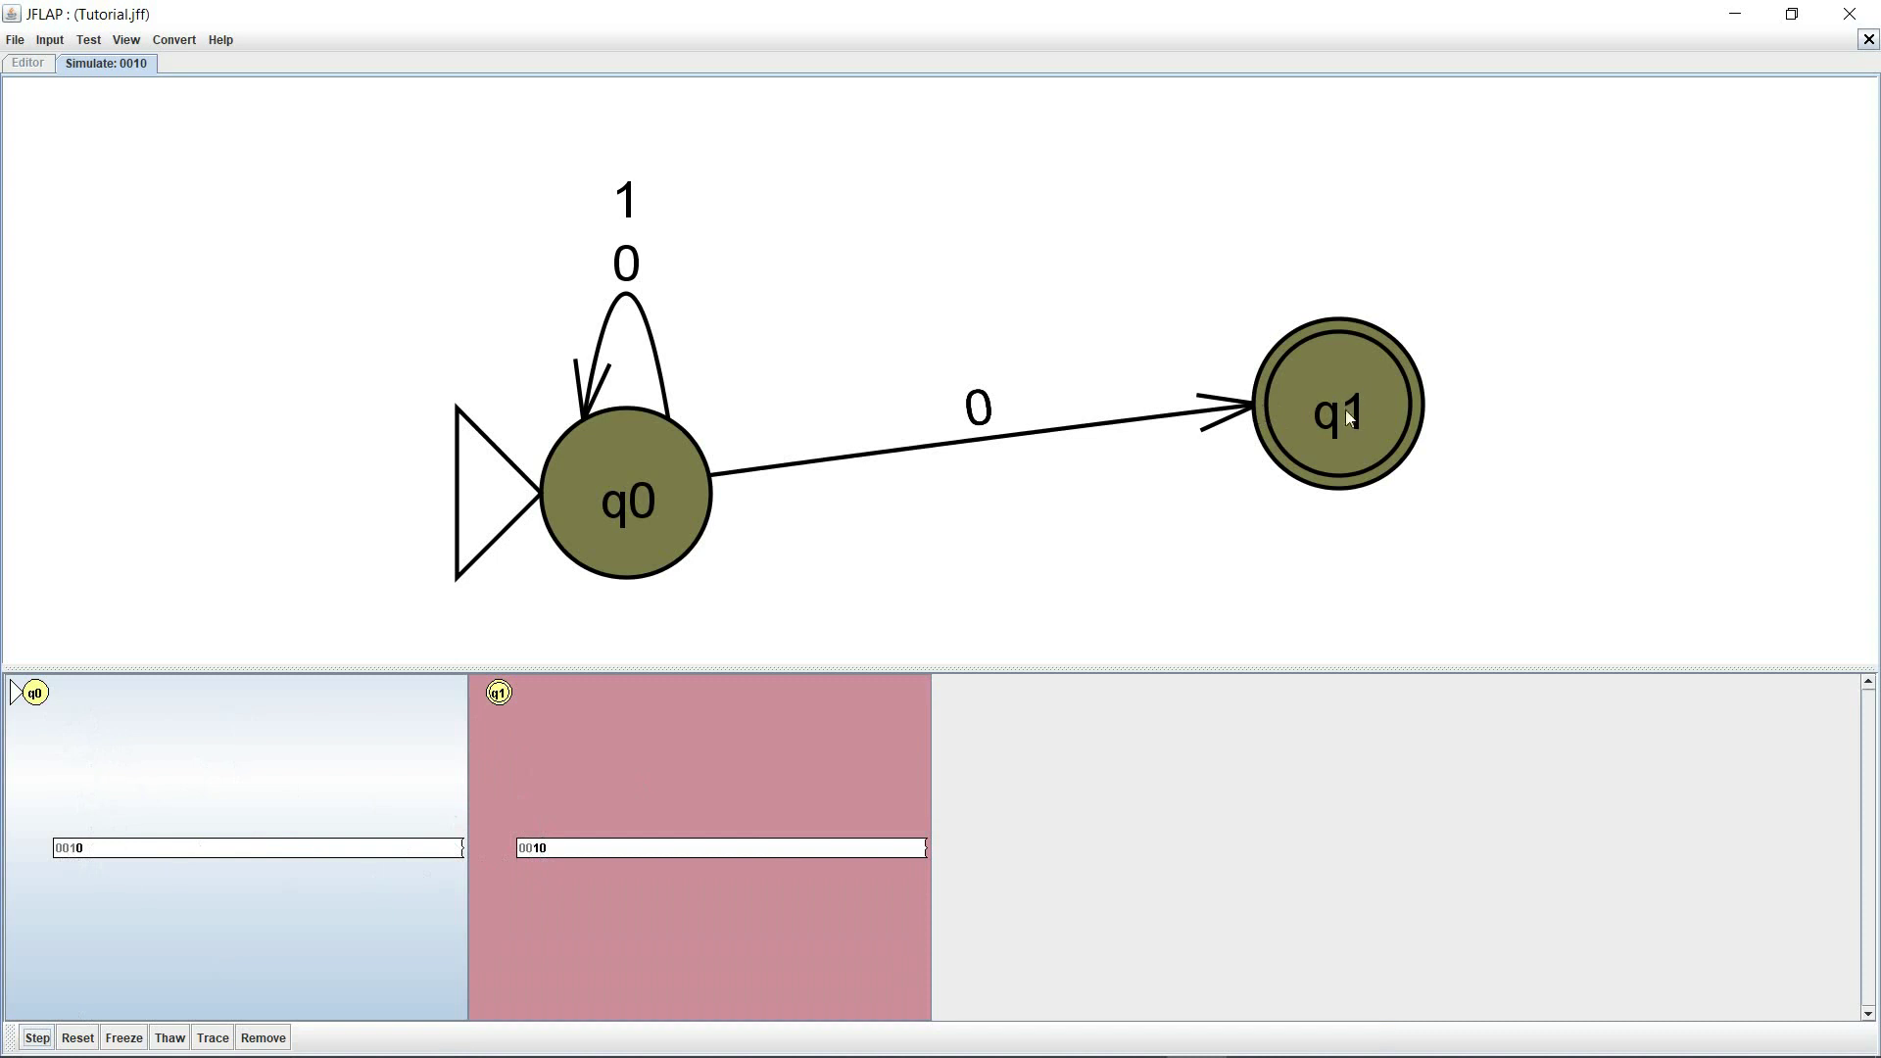
pyautogui.click(37, 1039)
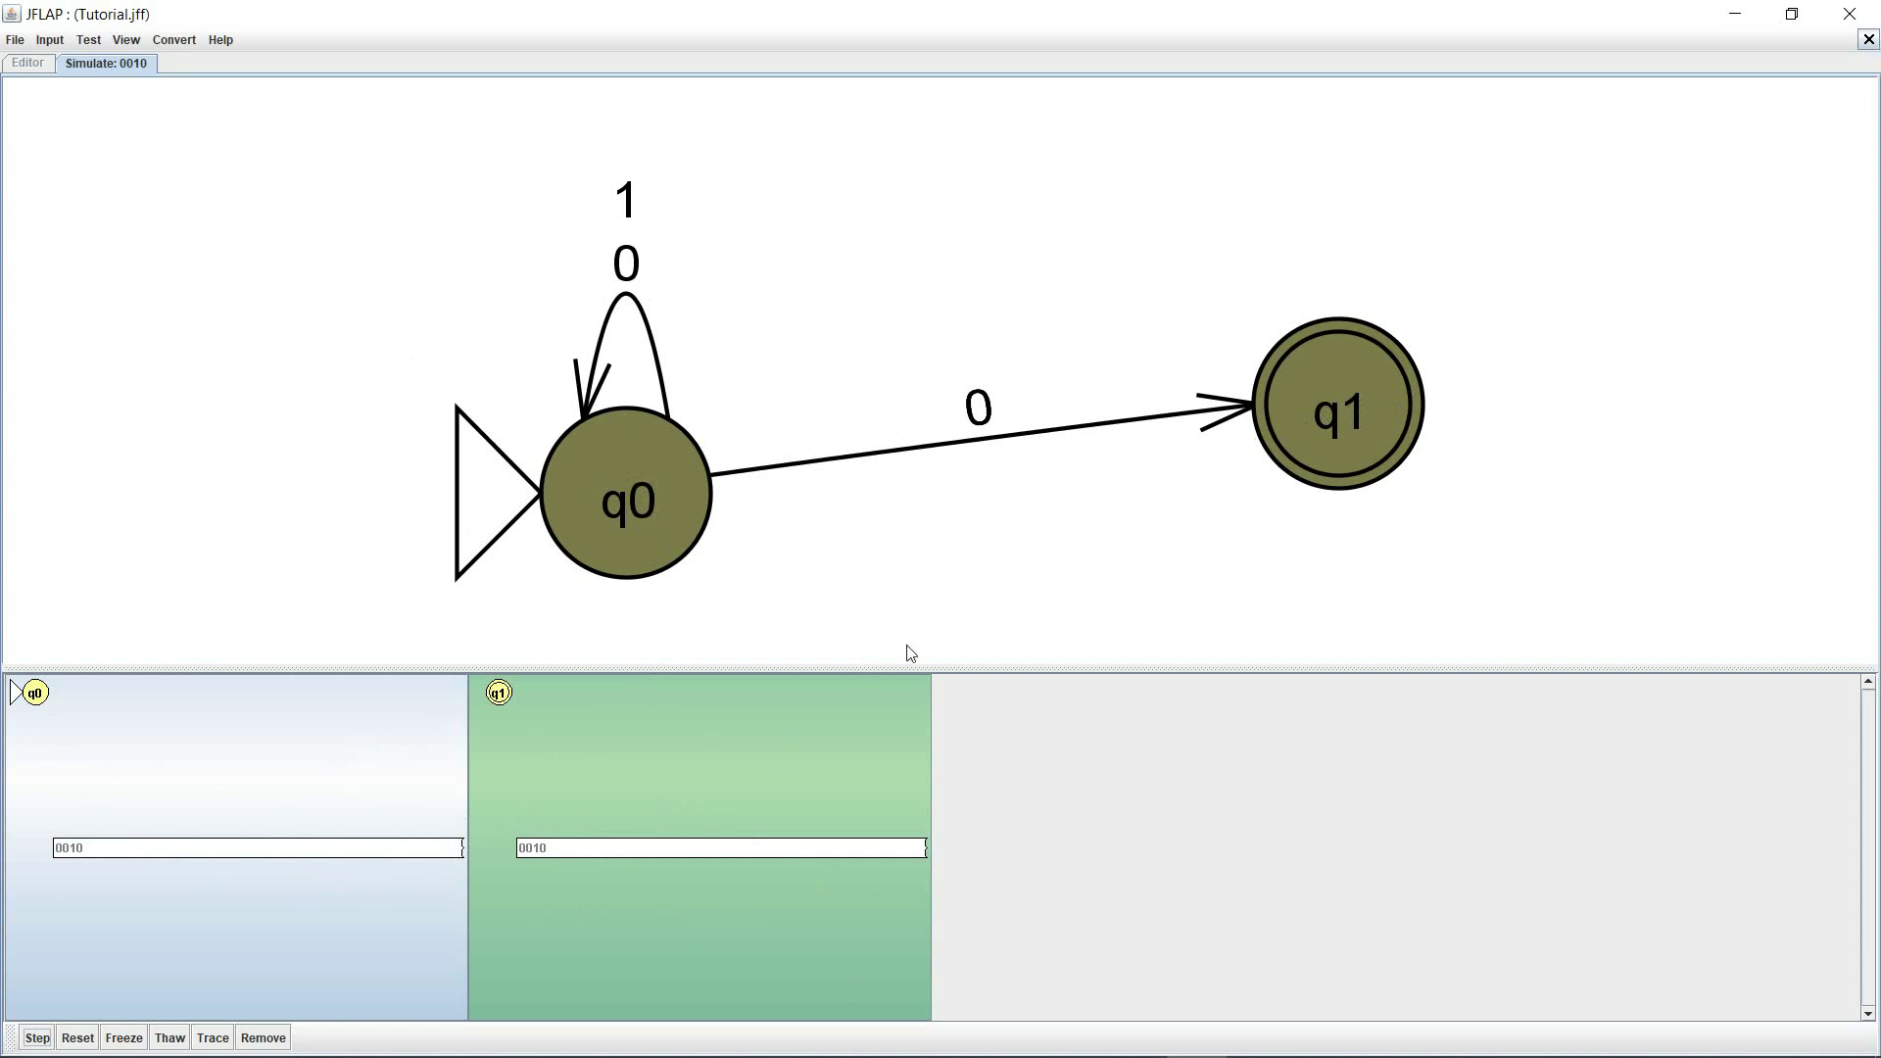
pyautogui.click(1869, 40)
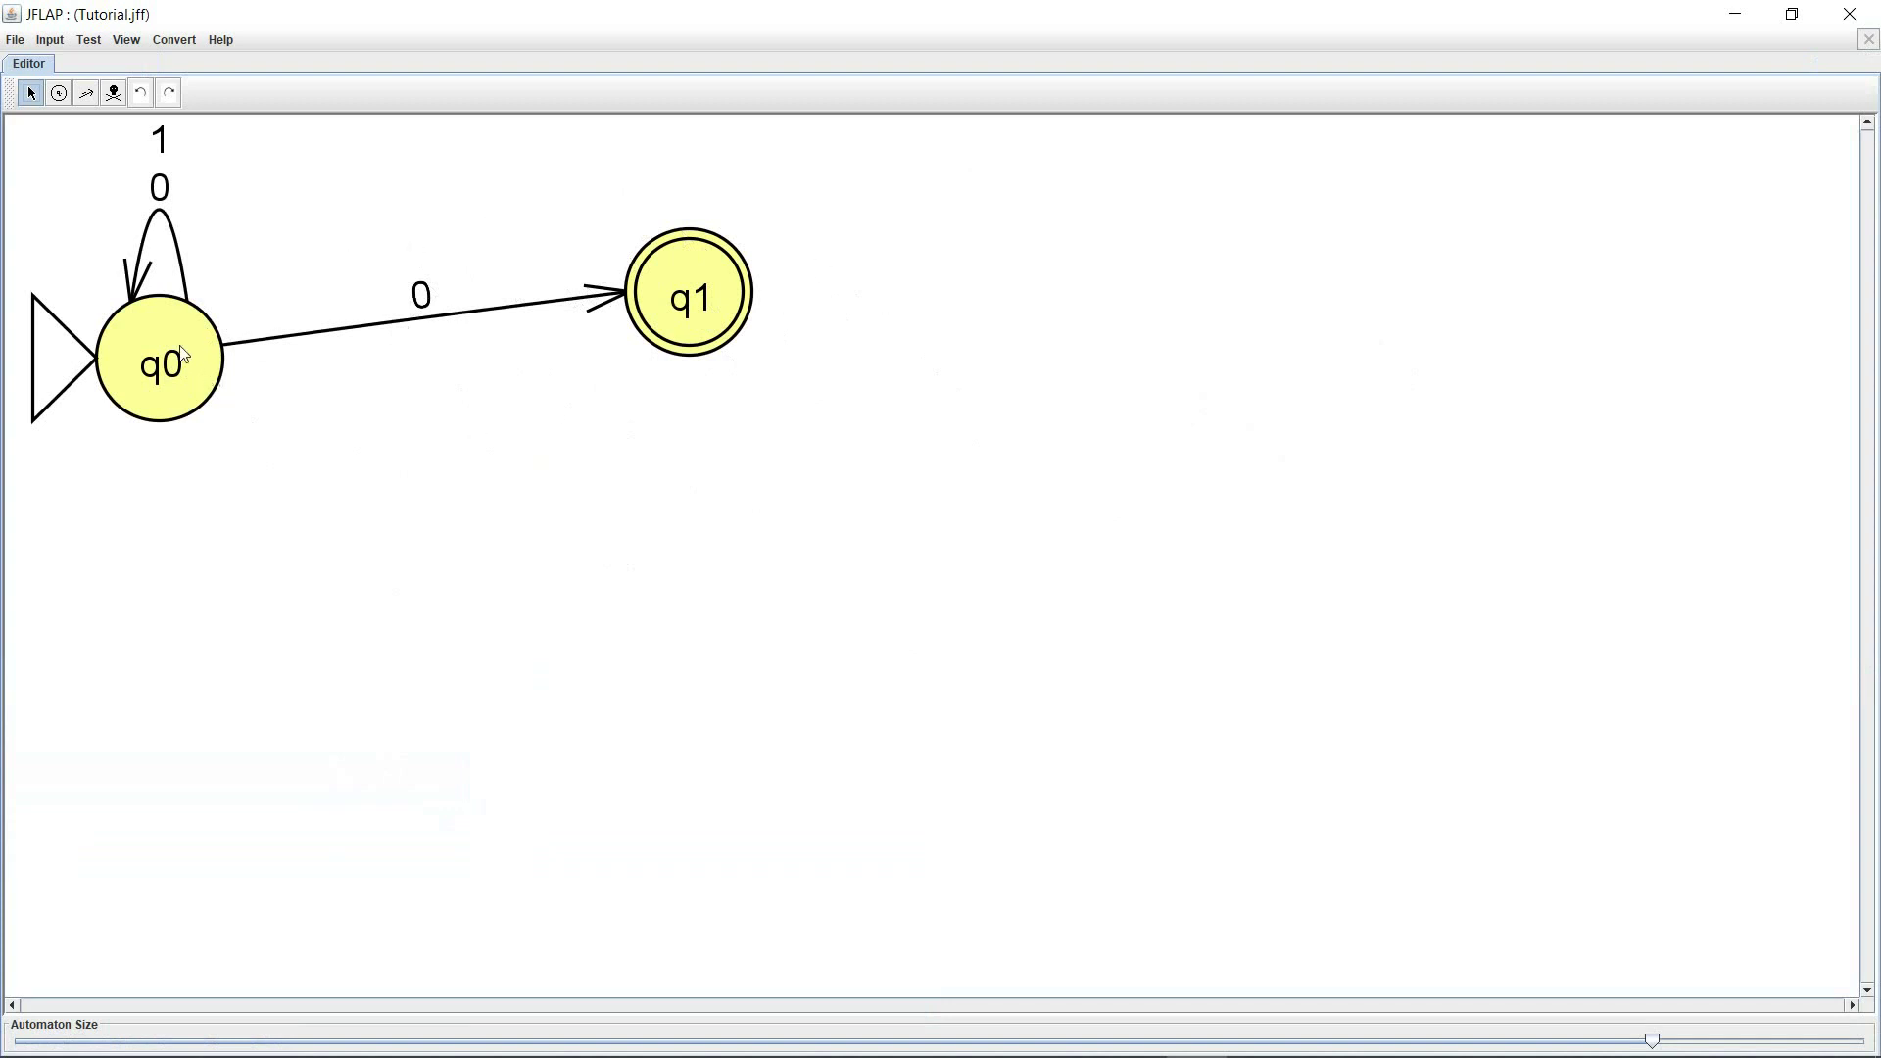
# - Open the Convert menu from the automaton editor
pyautogui.click(175, 40)
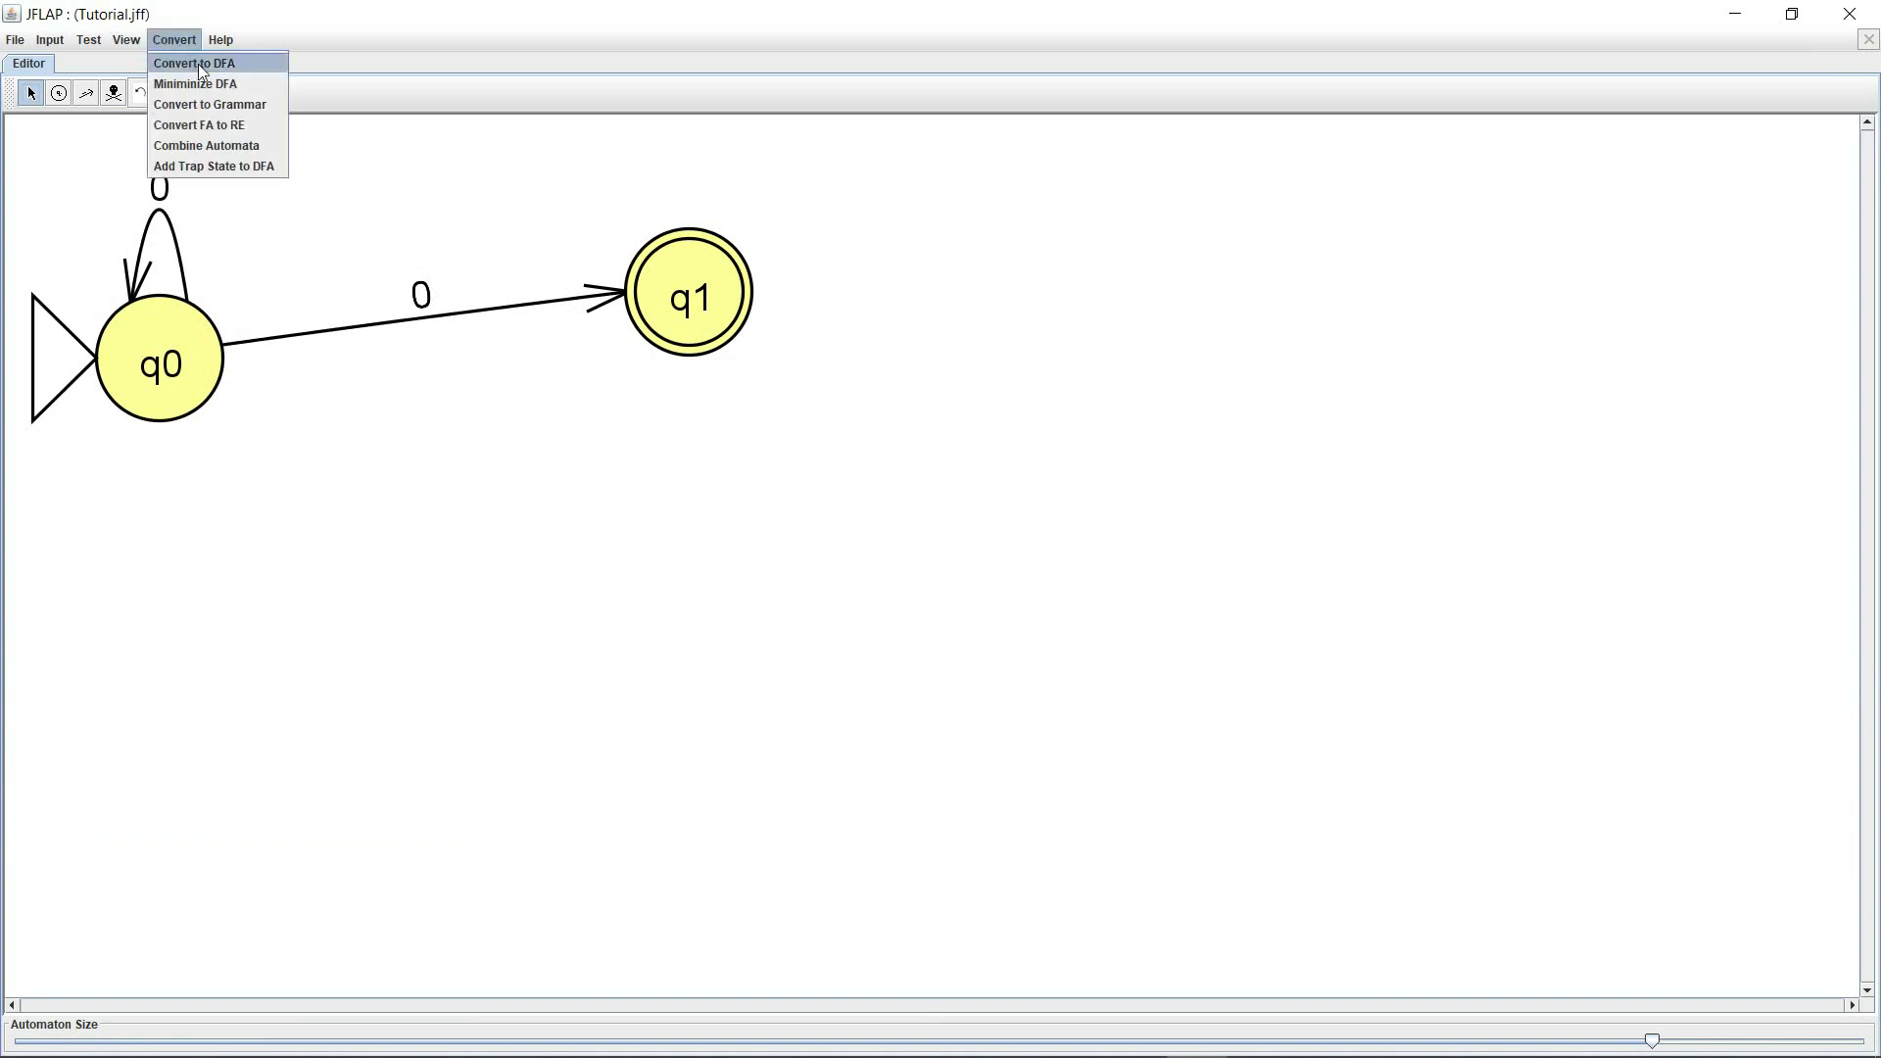
# - Convert the NFA to a DFA, enlarge the automaton, and move start state q0 top-left
pyautogui.click(198, 63)
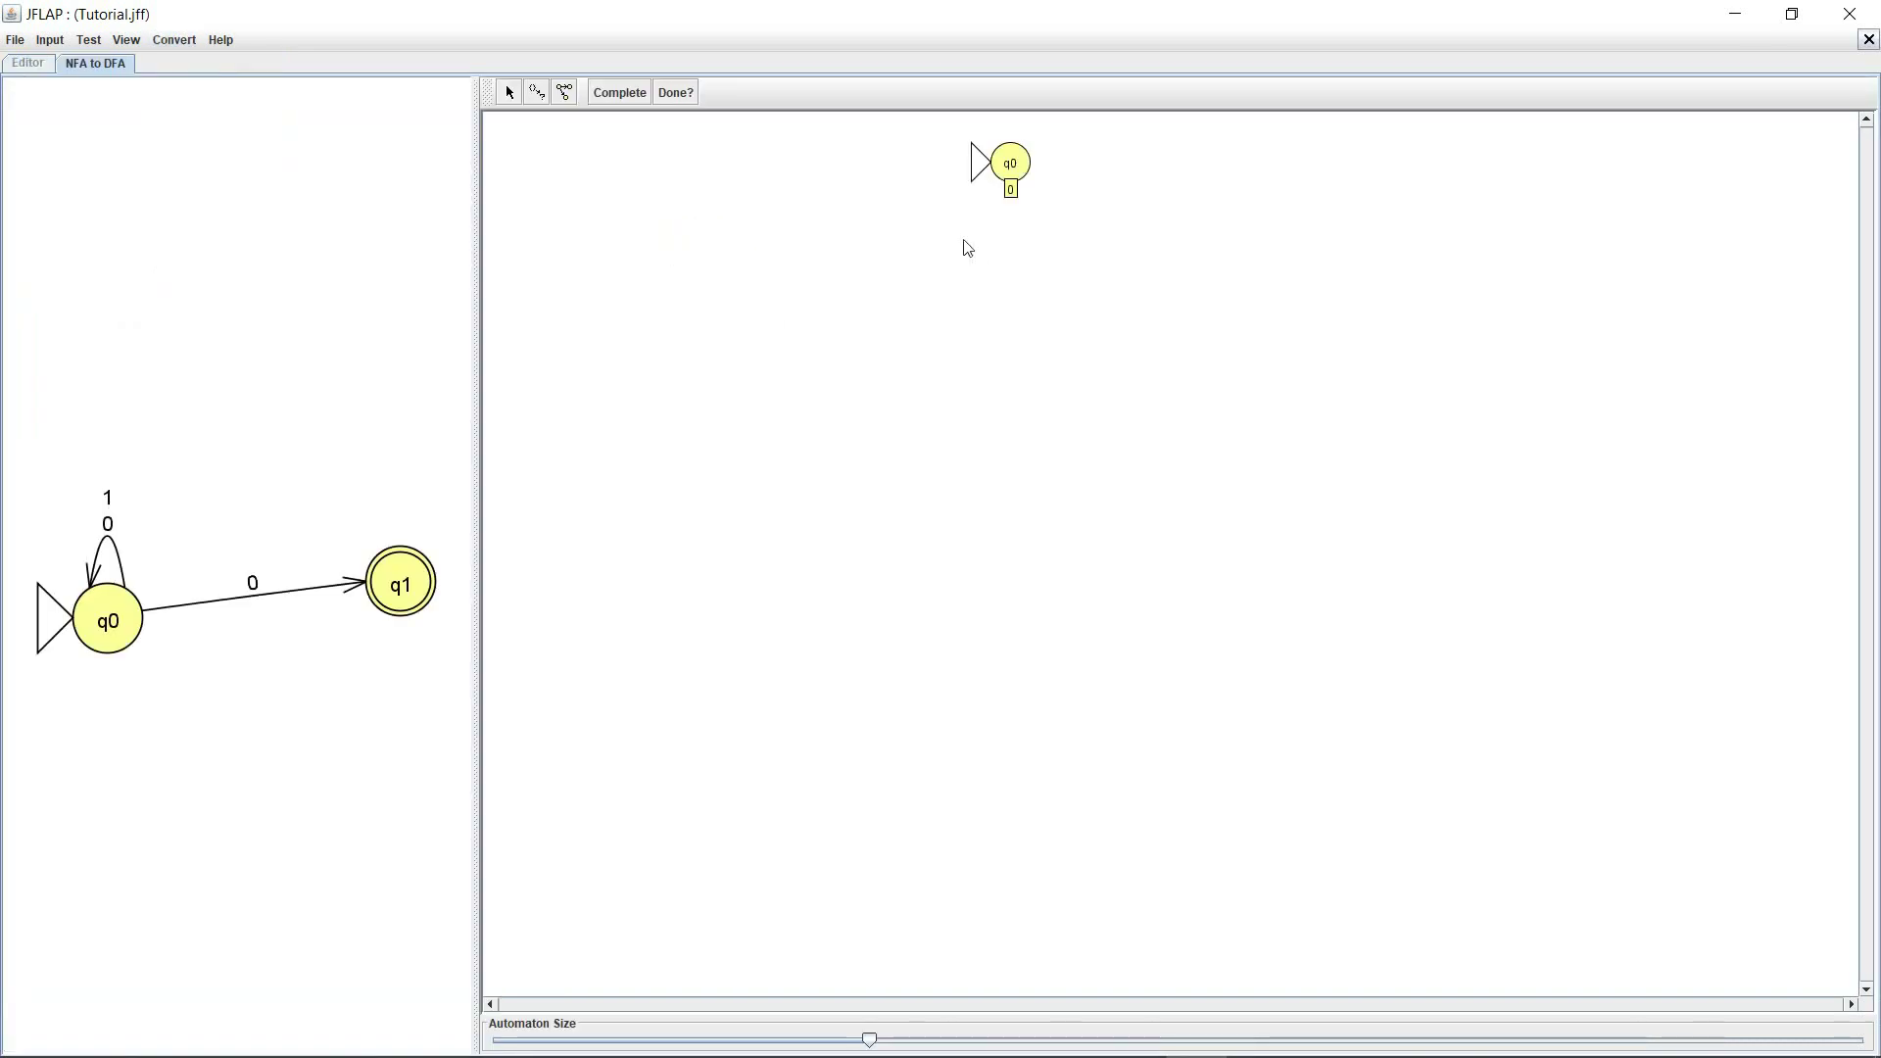
pyautogui.moveTo(869, 1041); pyautogui.dragTo(1680, 1001)
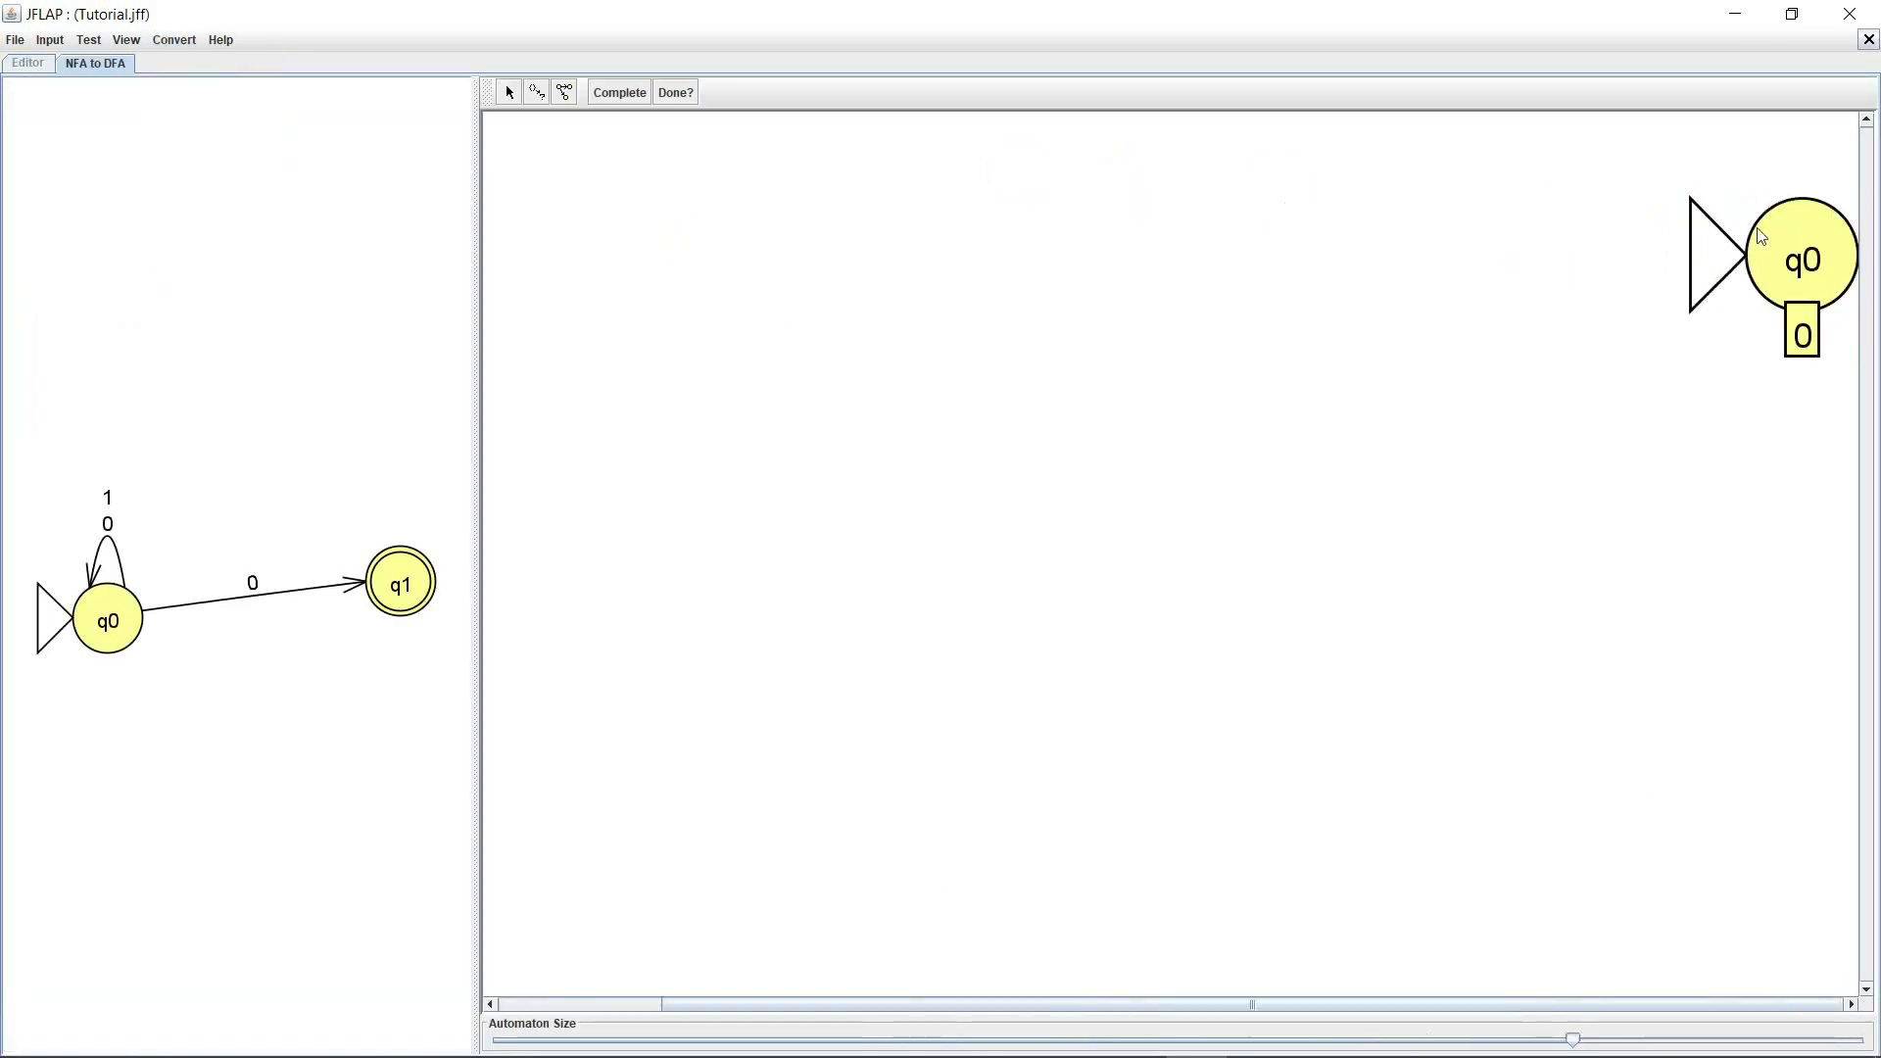
pyautogui.click(509, 92)
pyautogui.moveTo(1756, 242); pyautogui.dragTo(631, 214)
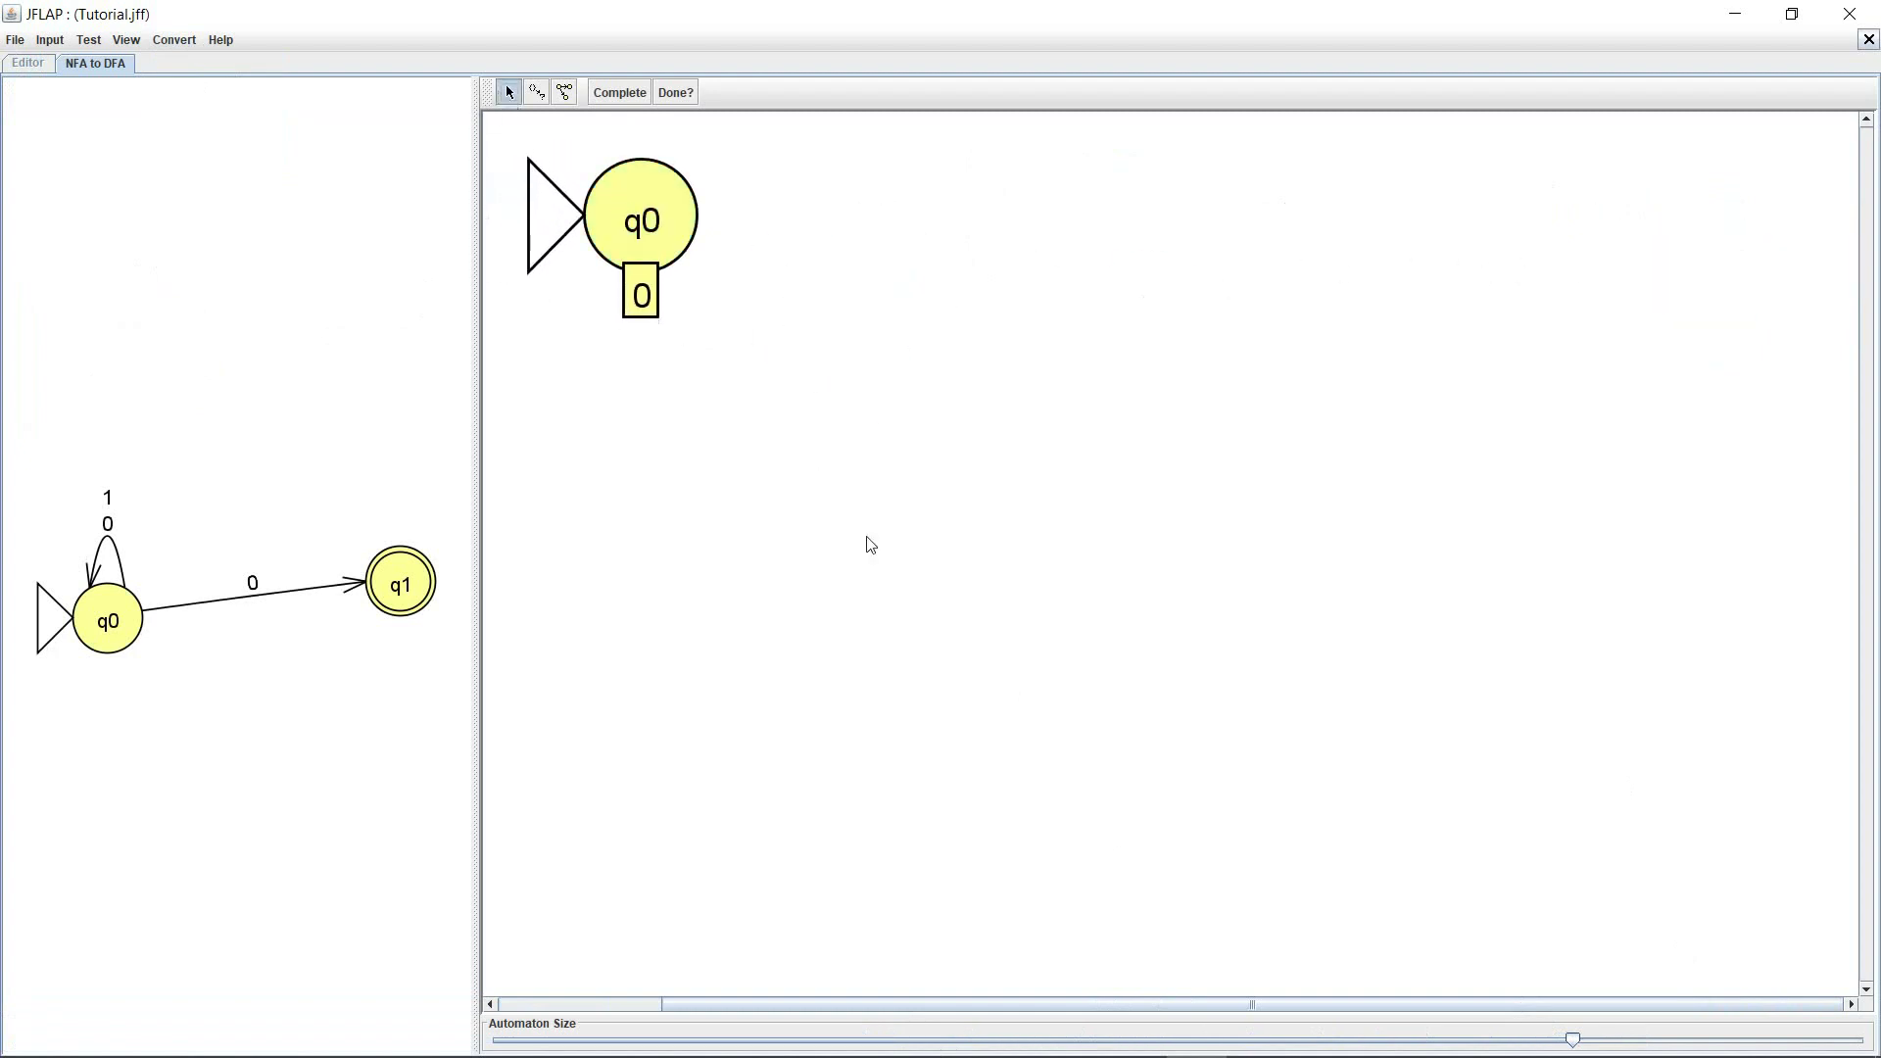
pyautogui.moveTo(823, 1004); pyautogui.dragTo(681, 1005)
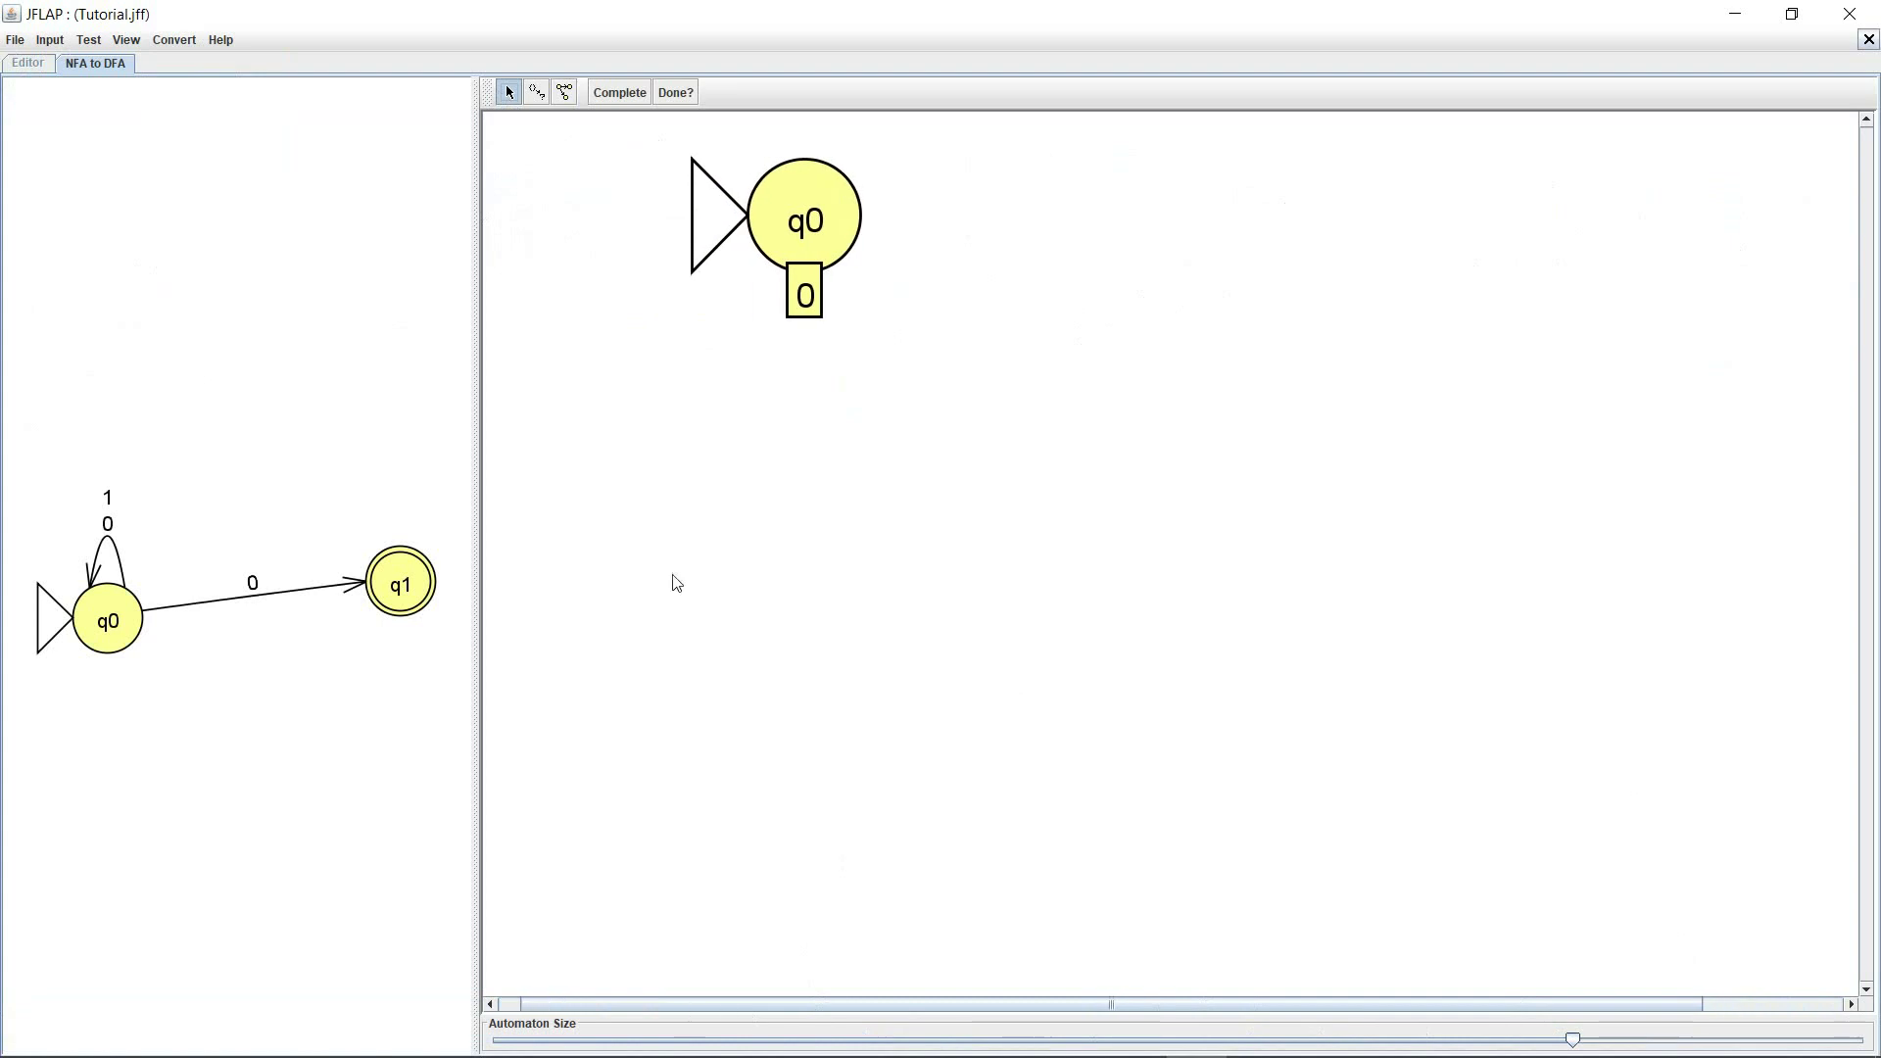
pyautogui.click(619, 94)
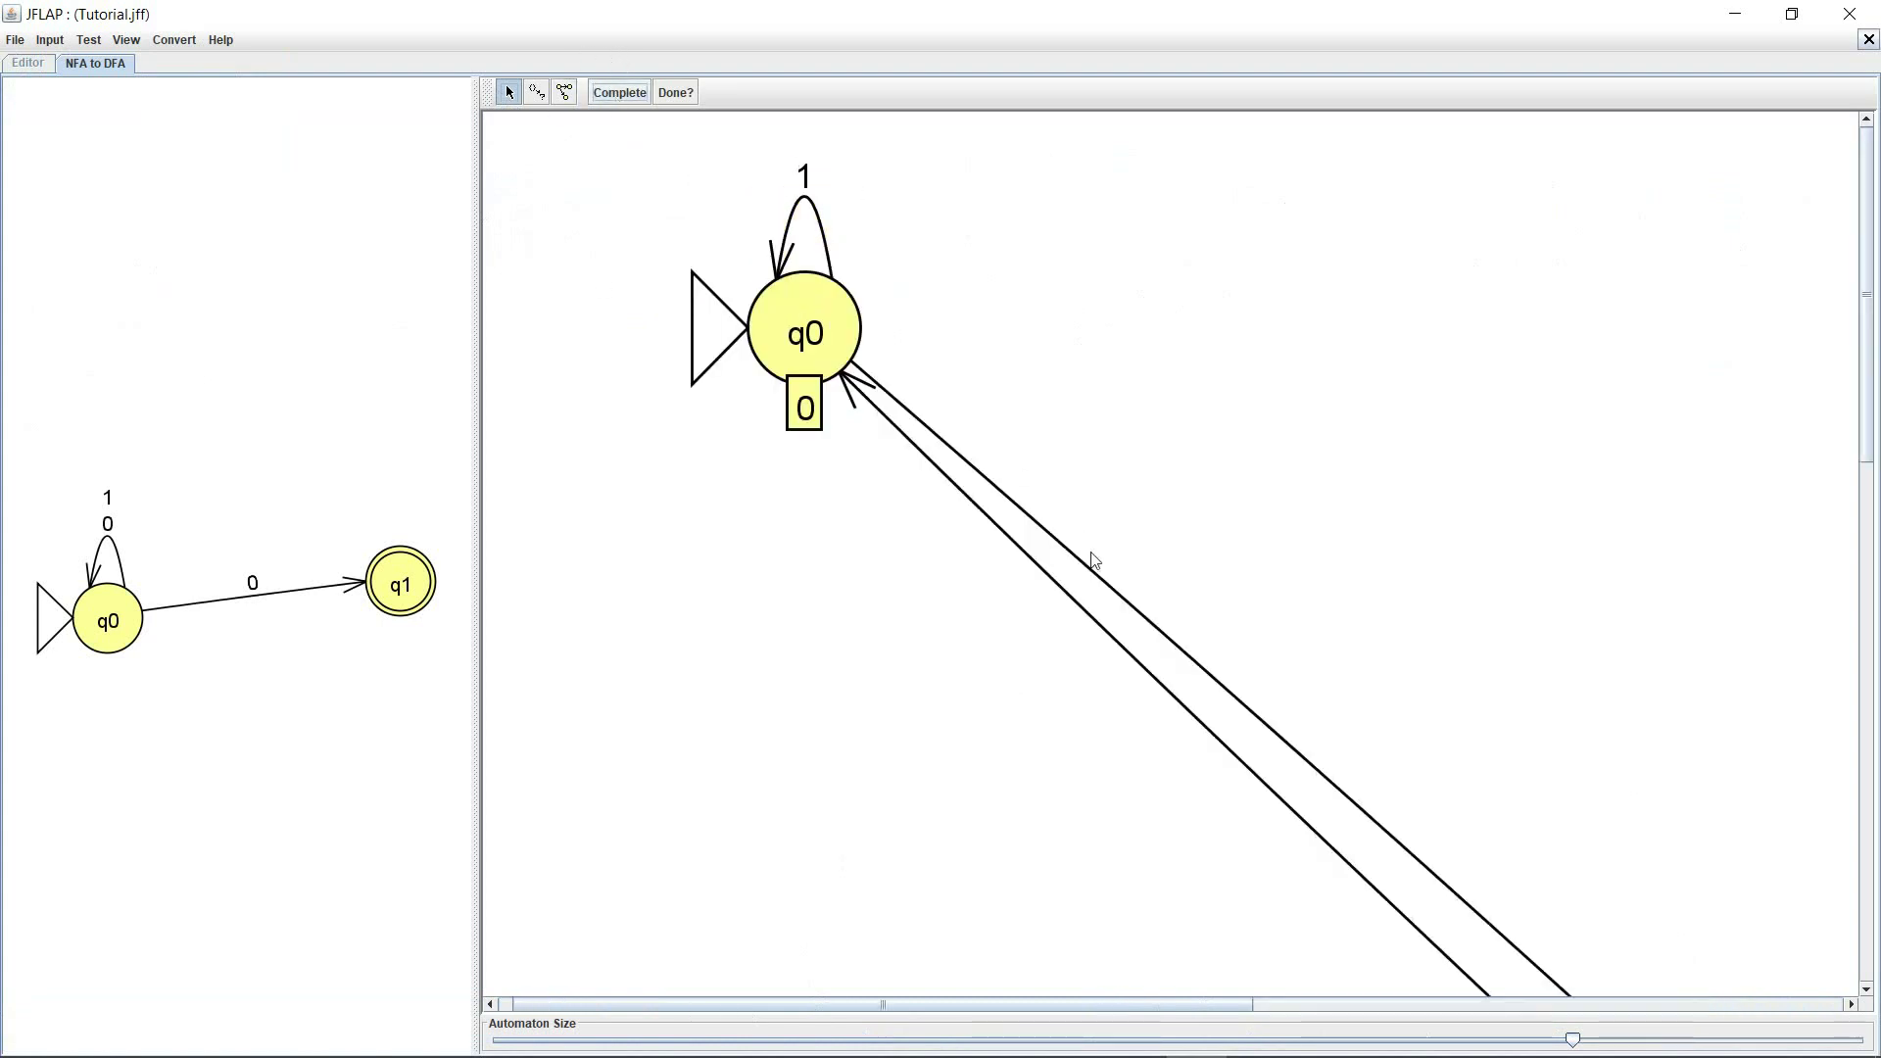
# - Locate final state q1 {0,1} and drag it beside q0 so all transitions are visible
pyautogui.moveTo(1872, 418); pyautogui.dragTo(1870, 693)
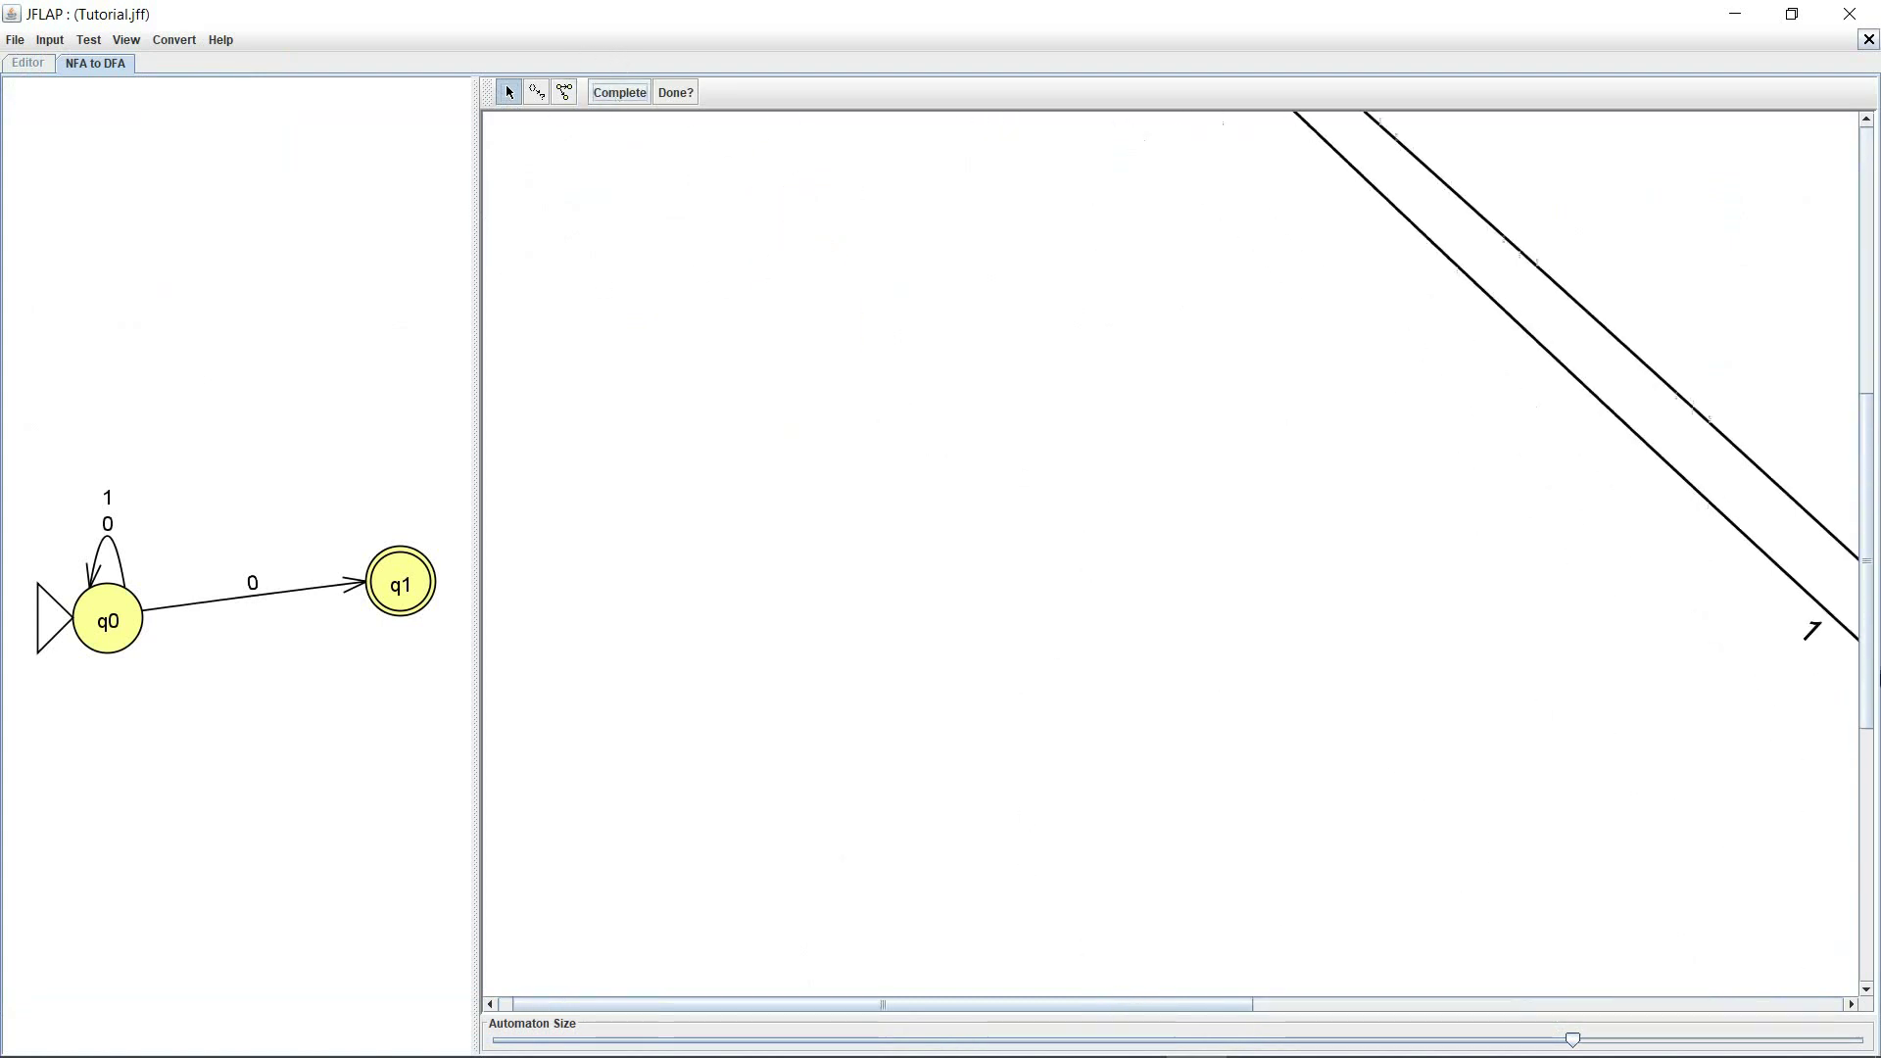
pyautogui.moveTo(1164, 1006); pyautogui.dragTo(1529, 1038)
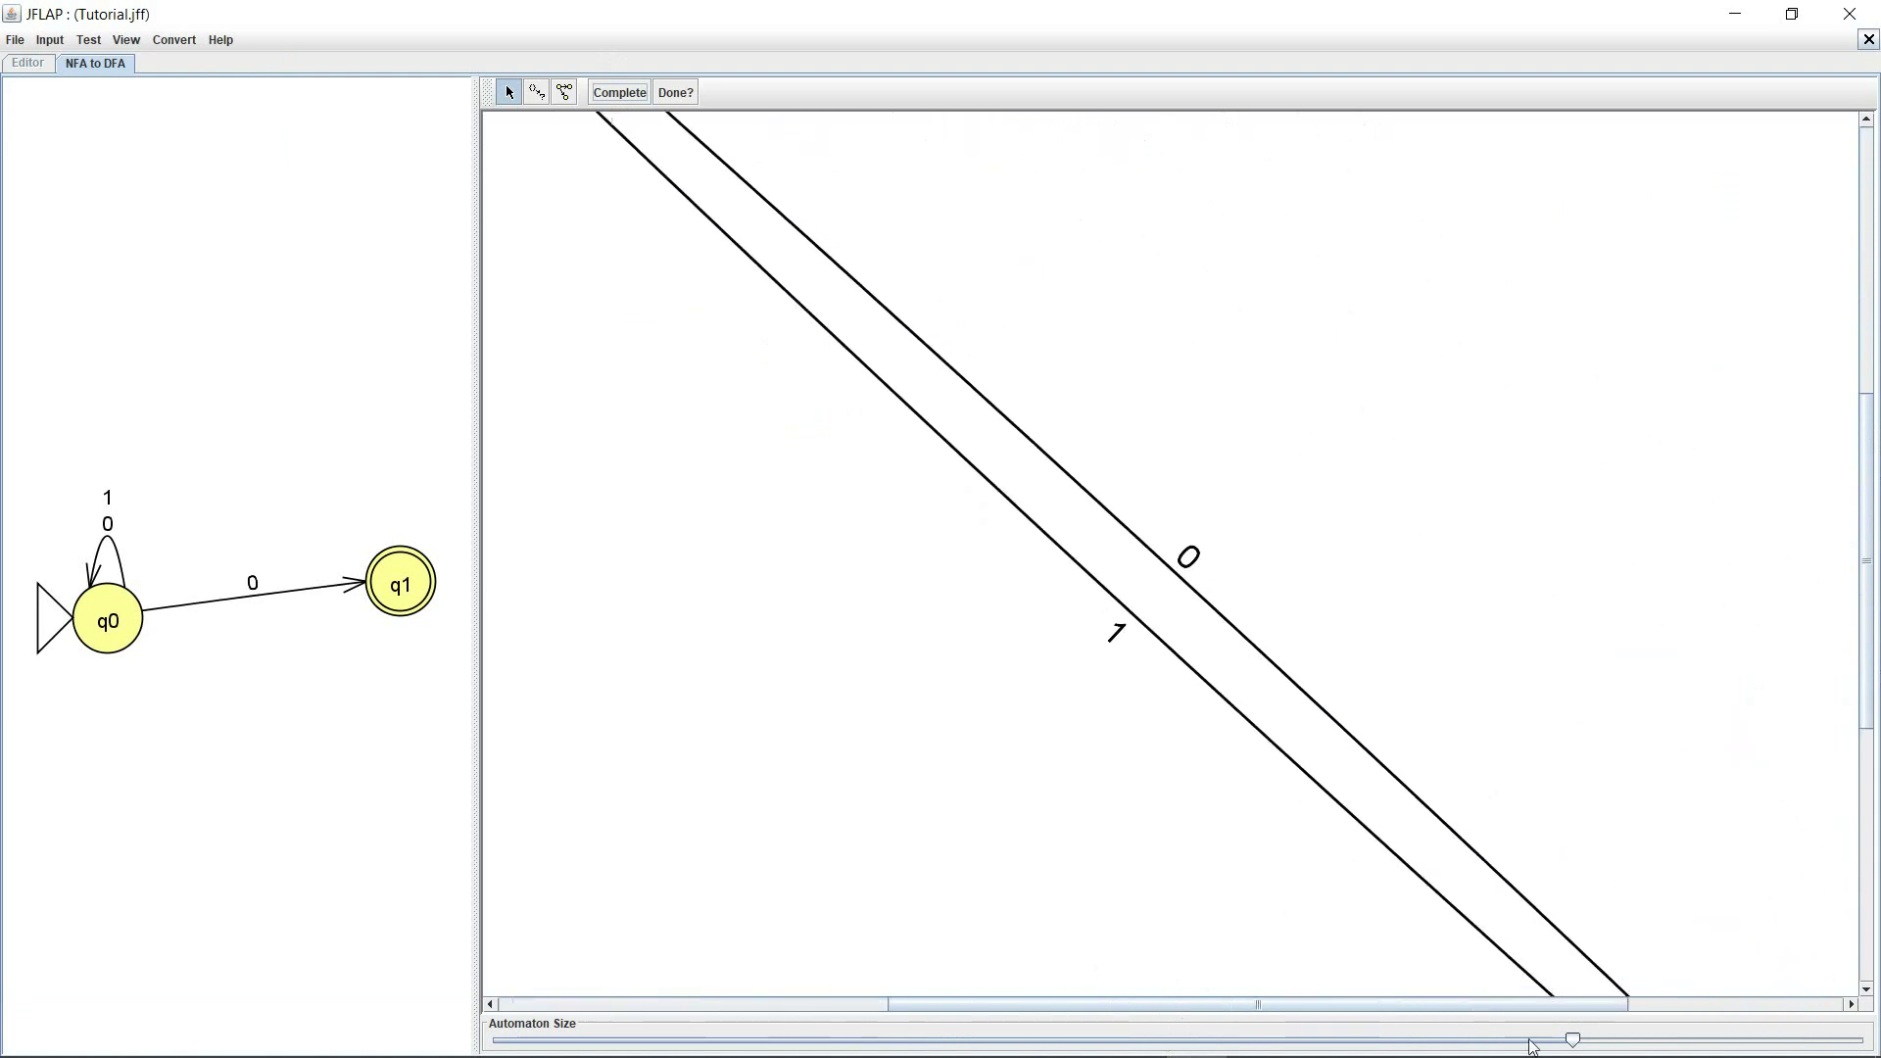
pyautogui.moveTo(1871, 652); pyautogui.dragTo(1871, 799)
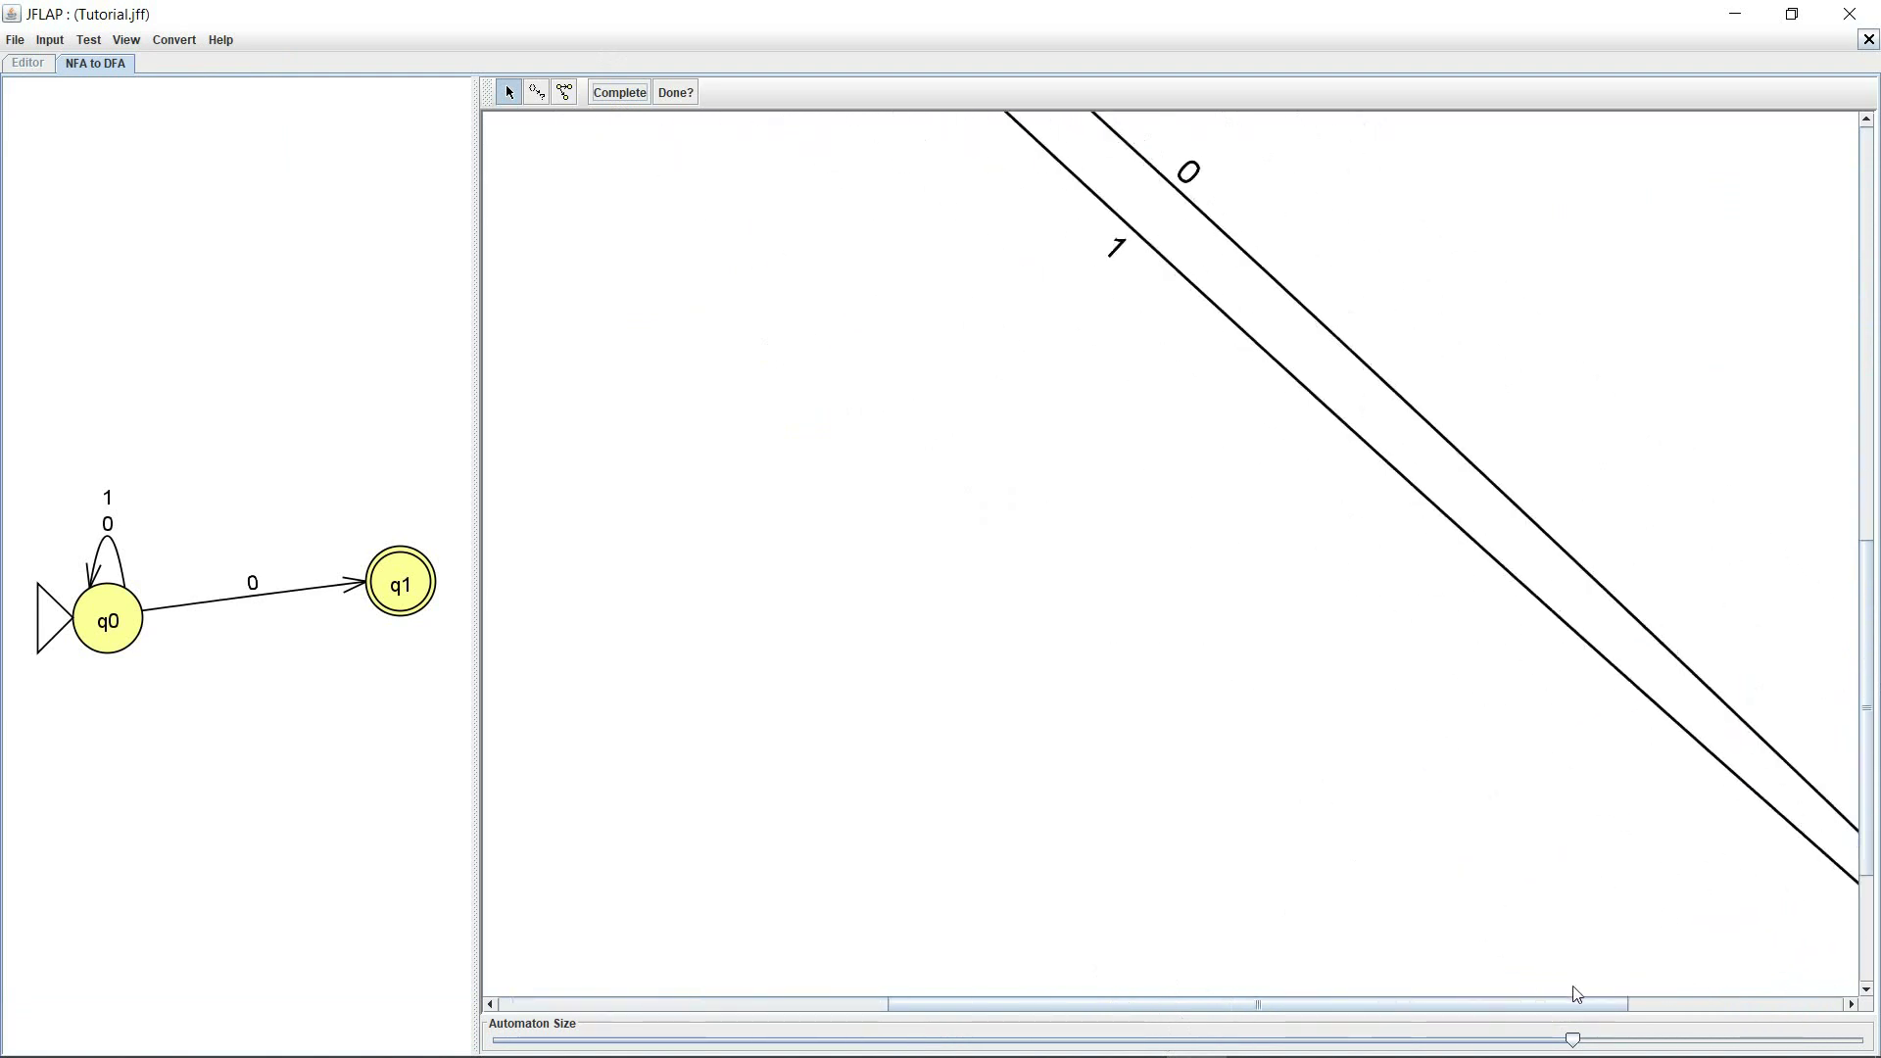
pyautogui.moveTo(1589, 1007); pyautogui.dragTo(1801, 1005)
pyautogui.moveTo(1872, 806); pyautogui.dragTo(1872, 902)
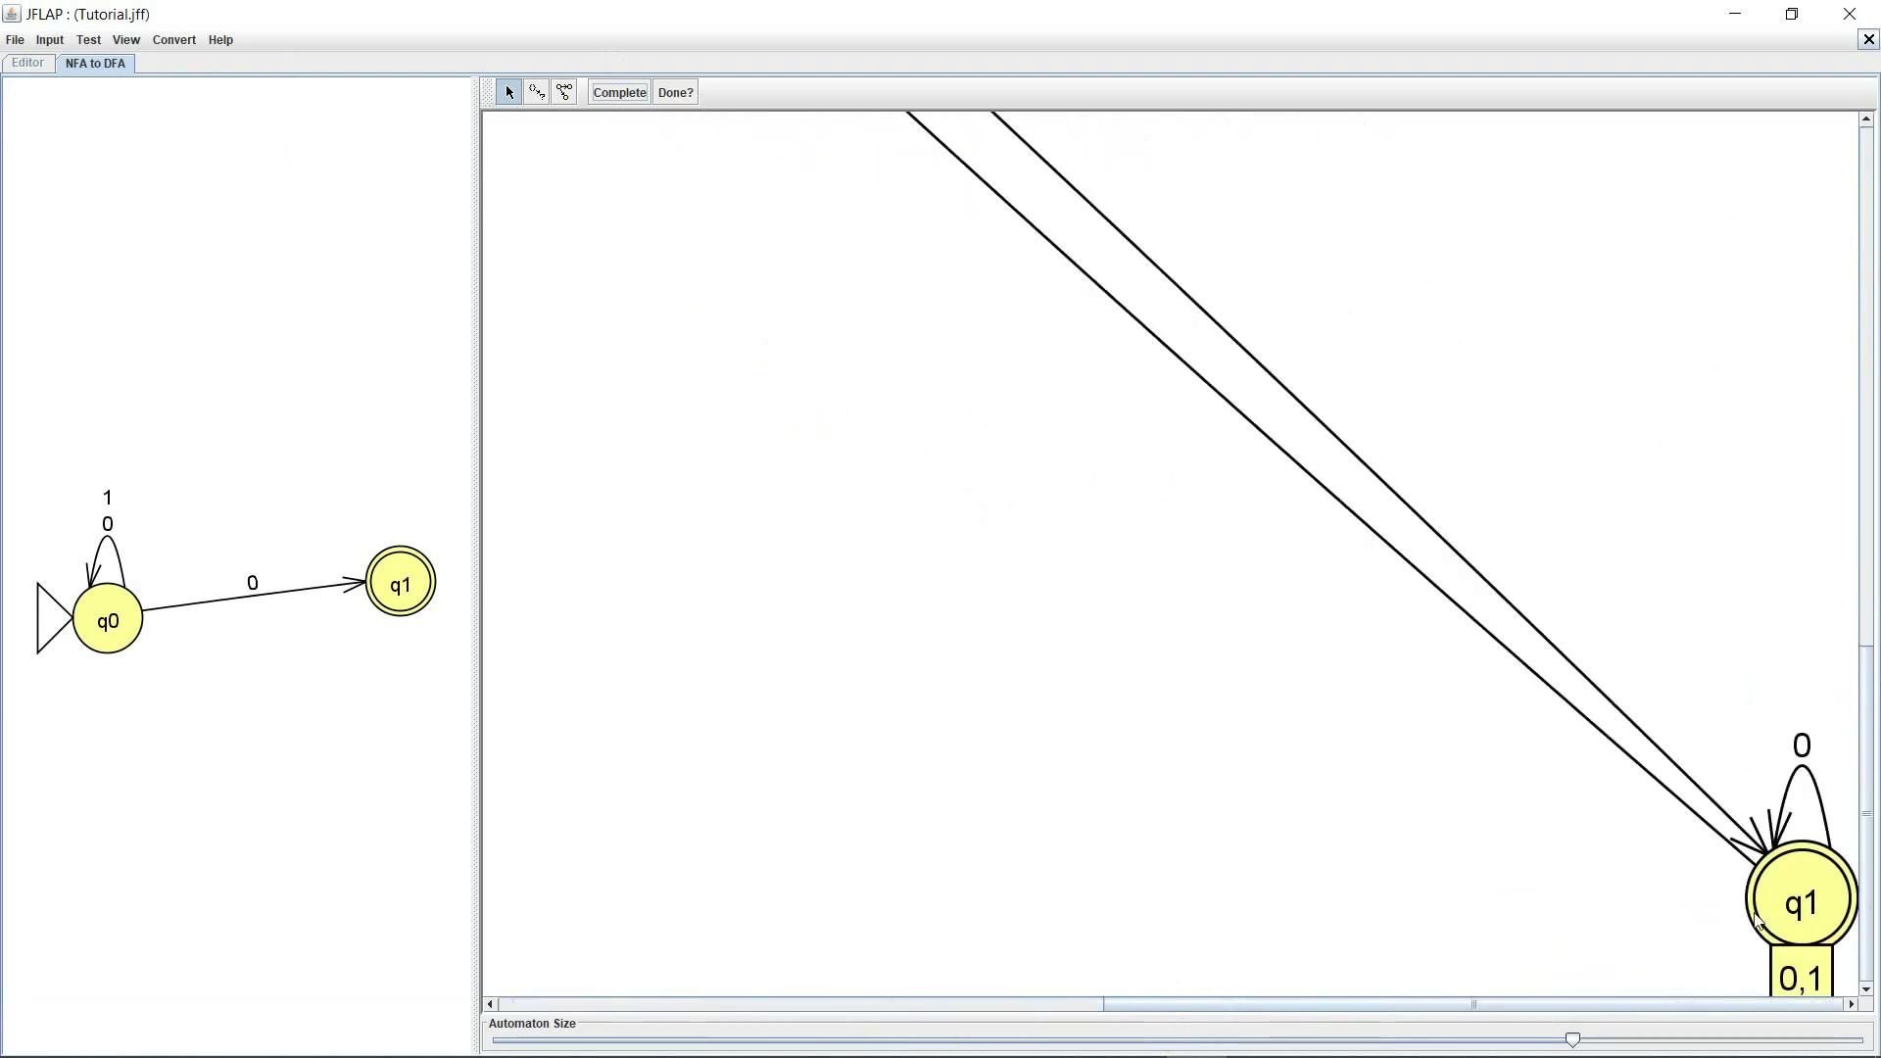
pyautogui.moveTo(1754, 913); pyautogui.dragTo(915, 197)
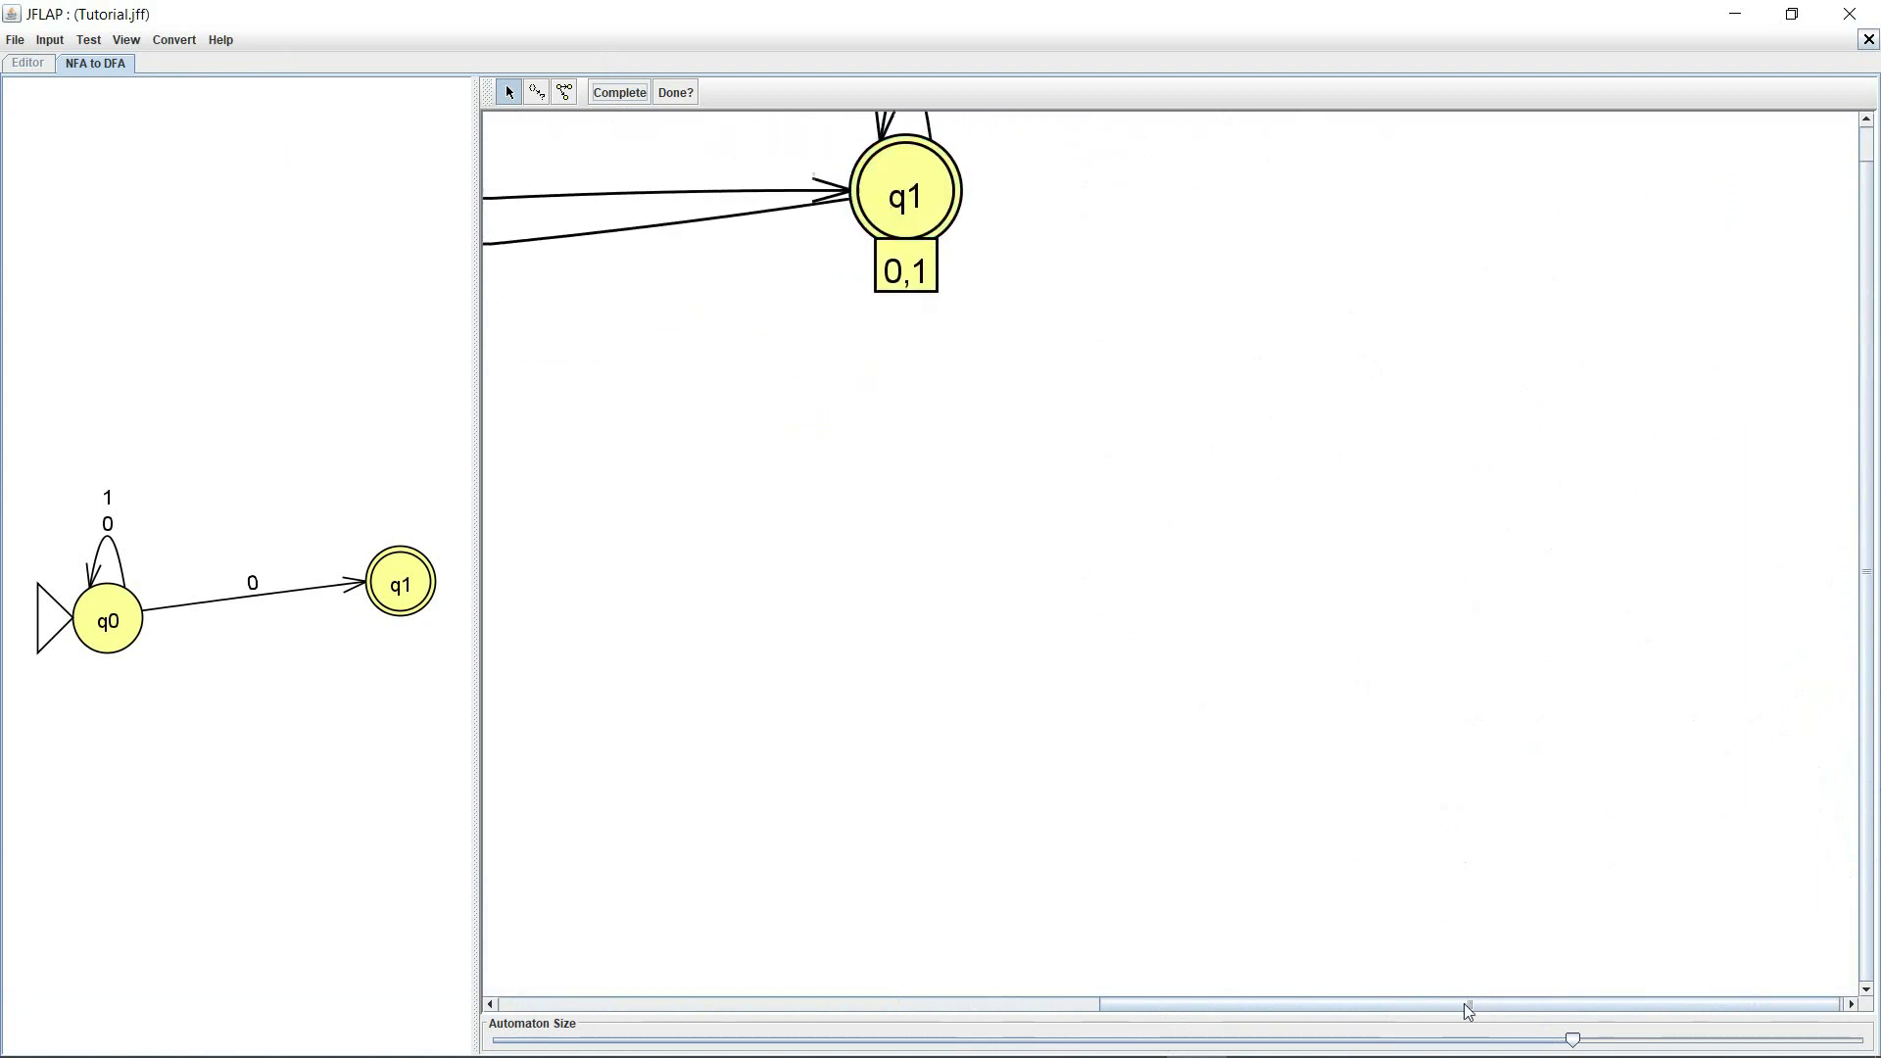
pyautogui.moveTo(1465, 1004); pyautogui.dragTo(1239, 1005)
pyautogui.moveTo(1470, 220); pyautogui.dragTo(632, 250)
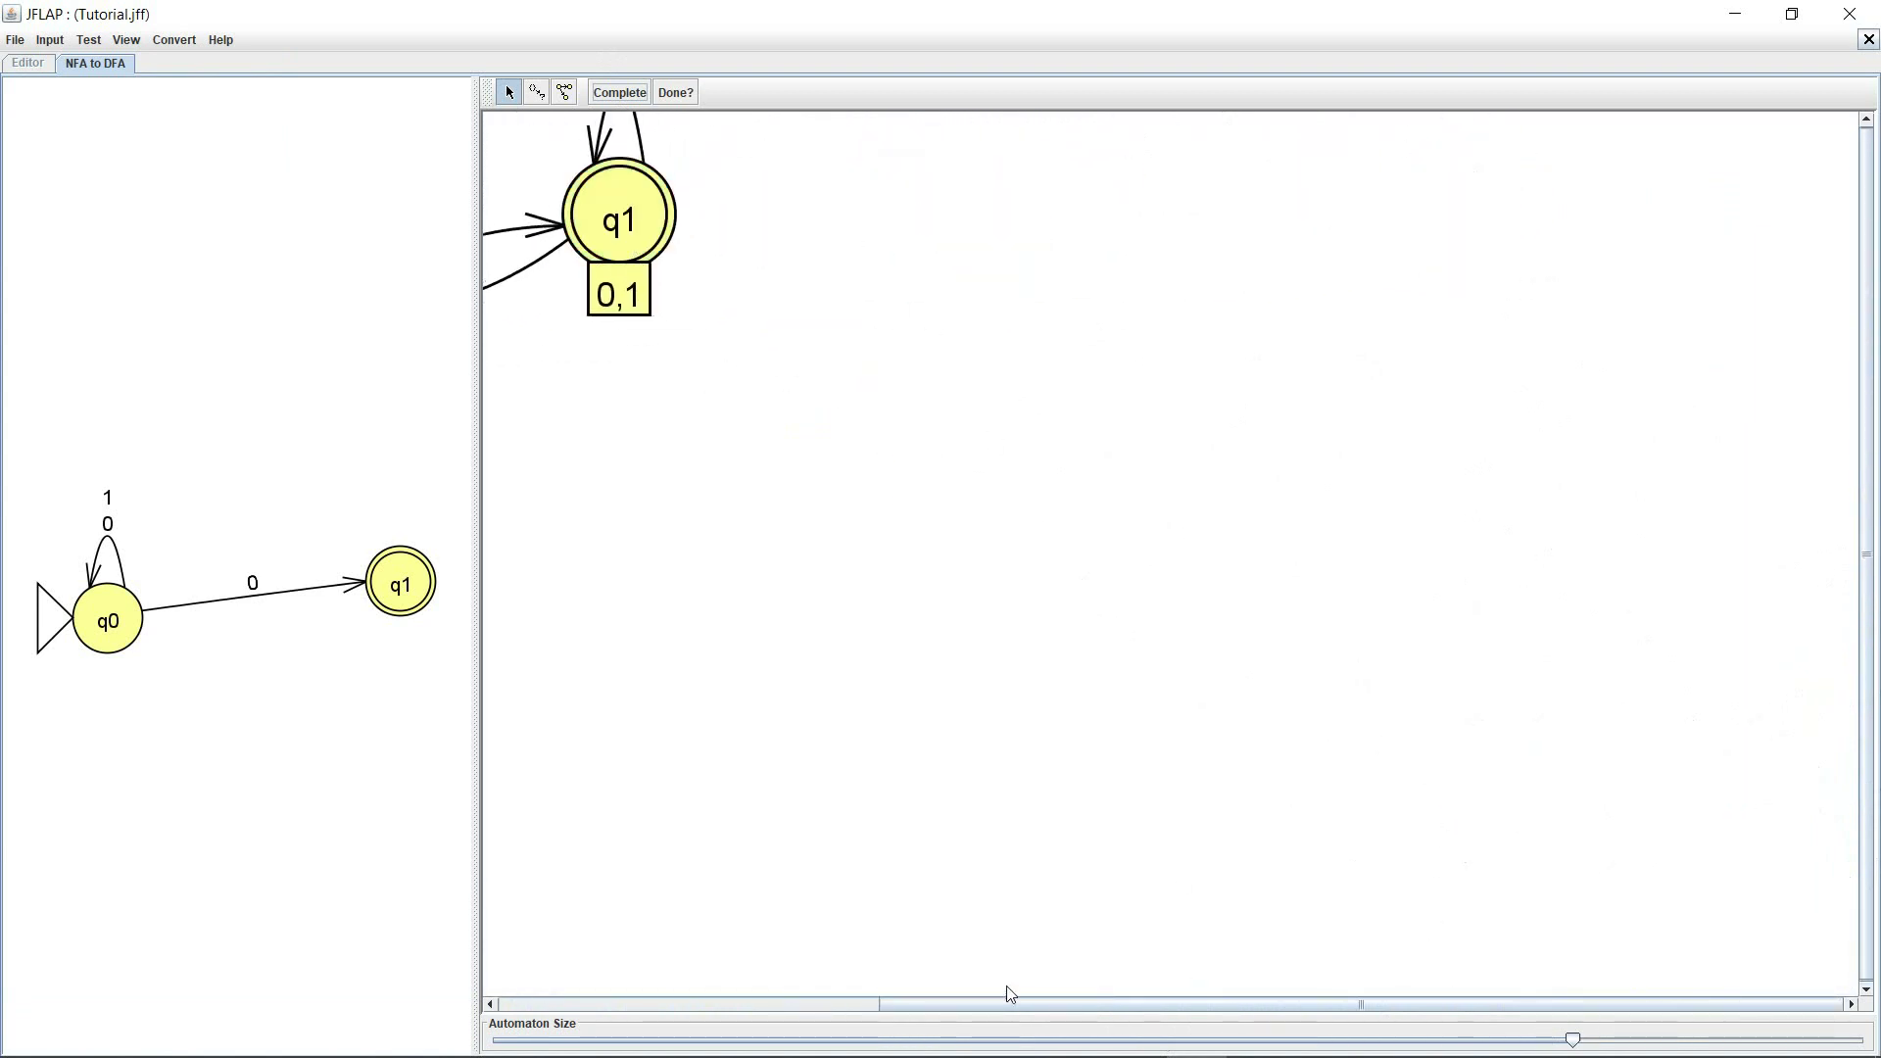
pyautogui.moveTo(1009, 996); pyautogui.dragTo(543, 921)
pyautogui.moveTo(904, 1008); pyautogui.dragTo(526, 953)
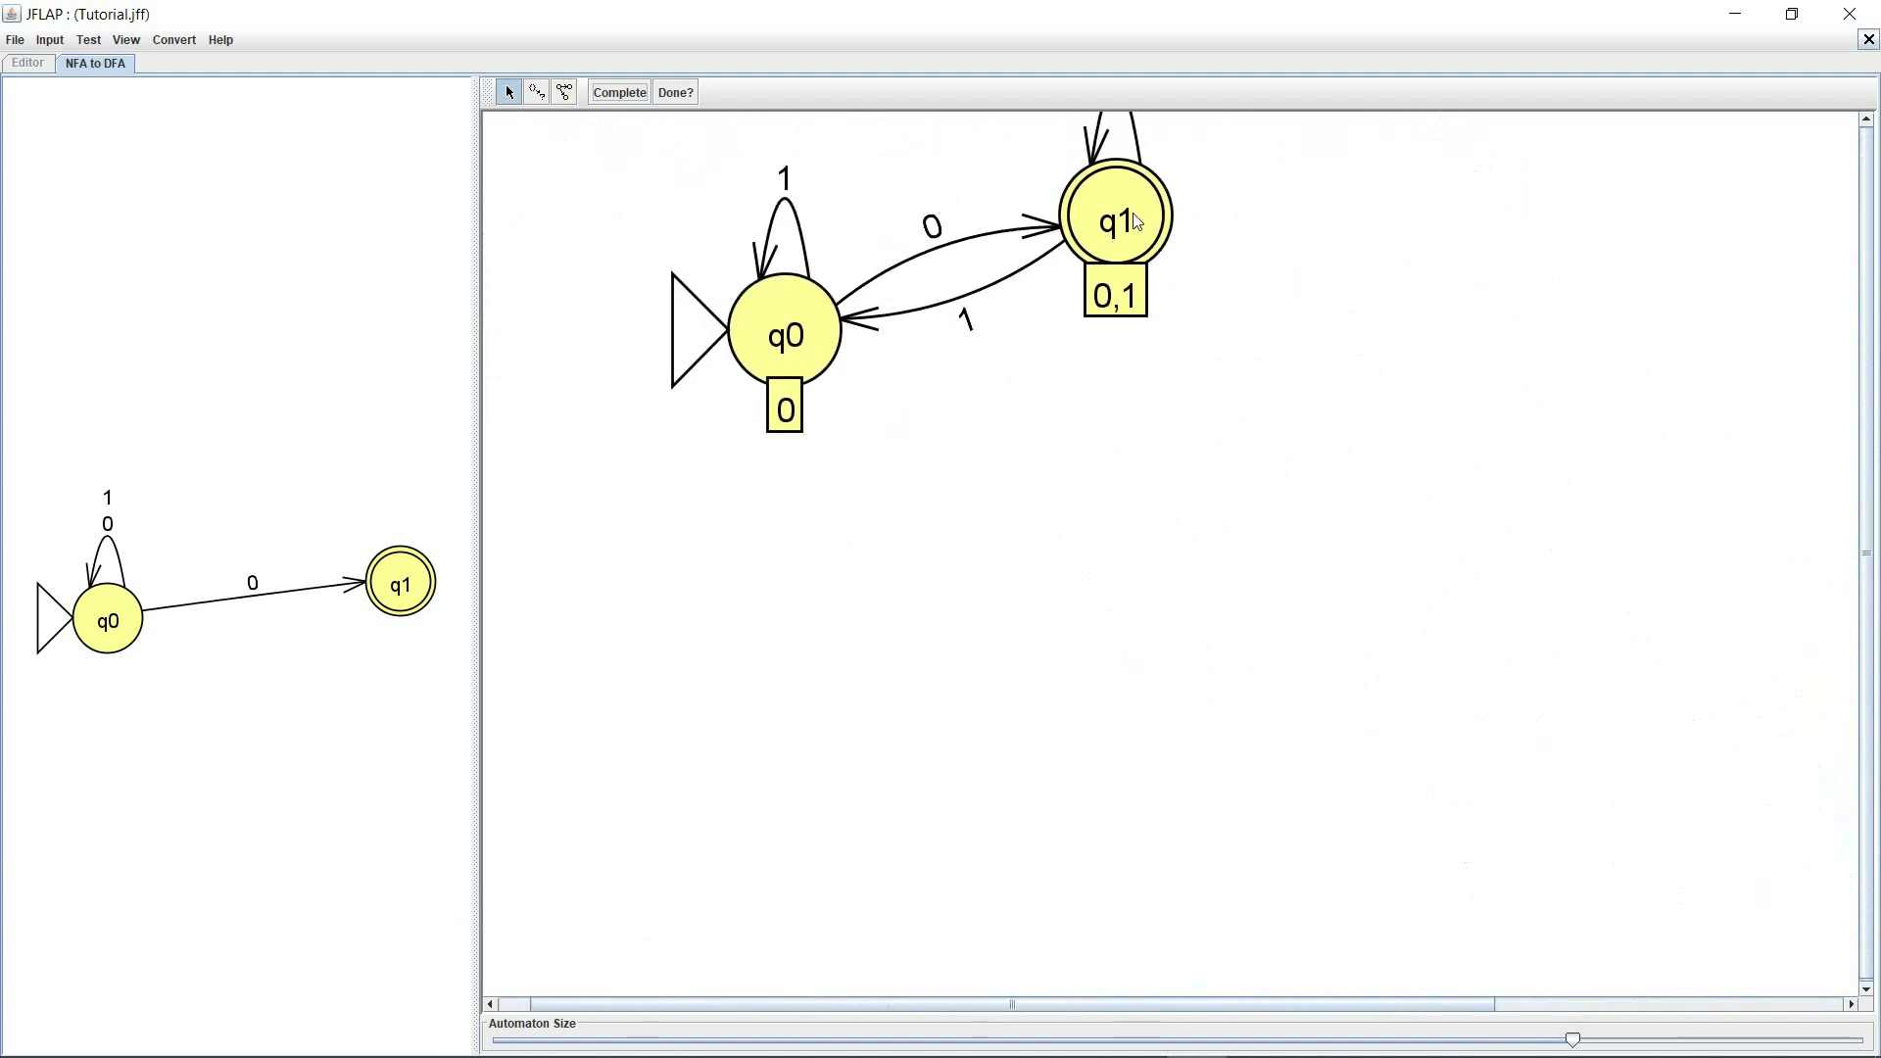
pyautogui.moveTo(1133, 213); pyautogui.dragTo(1172, 398)
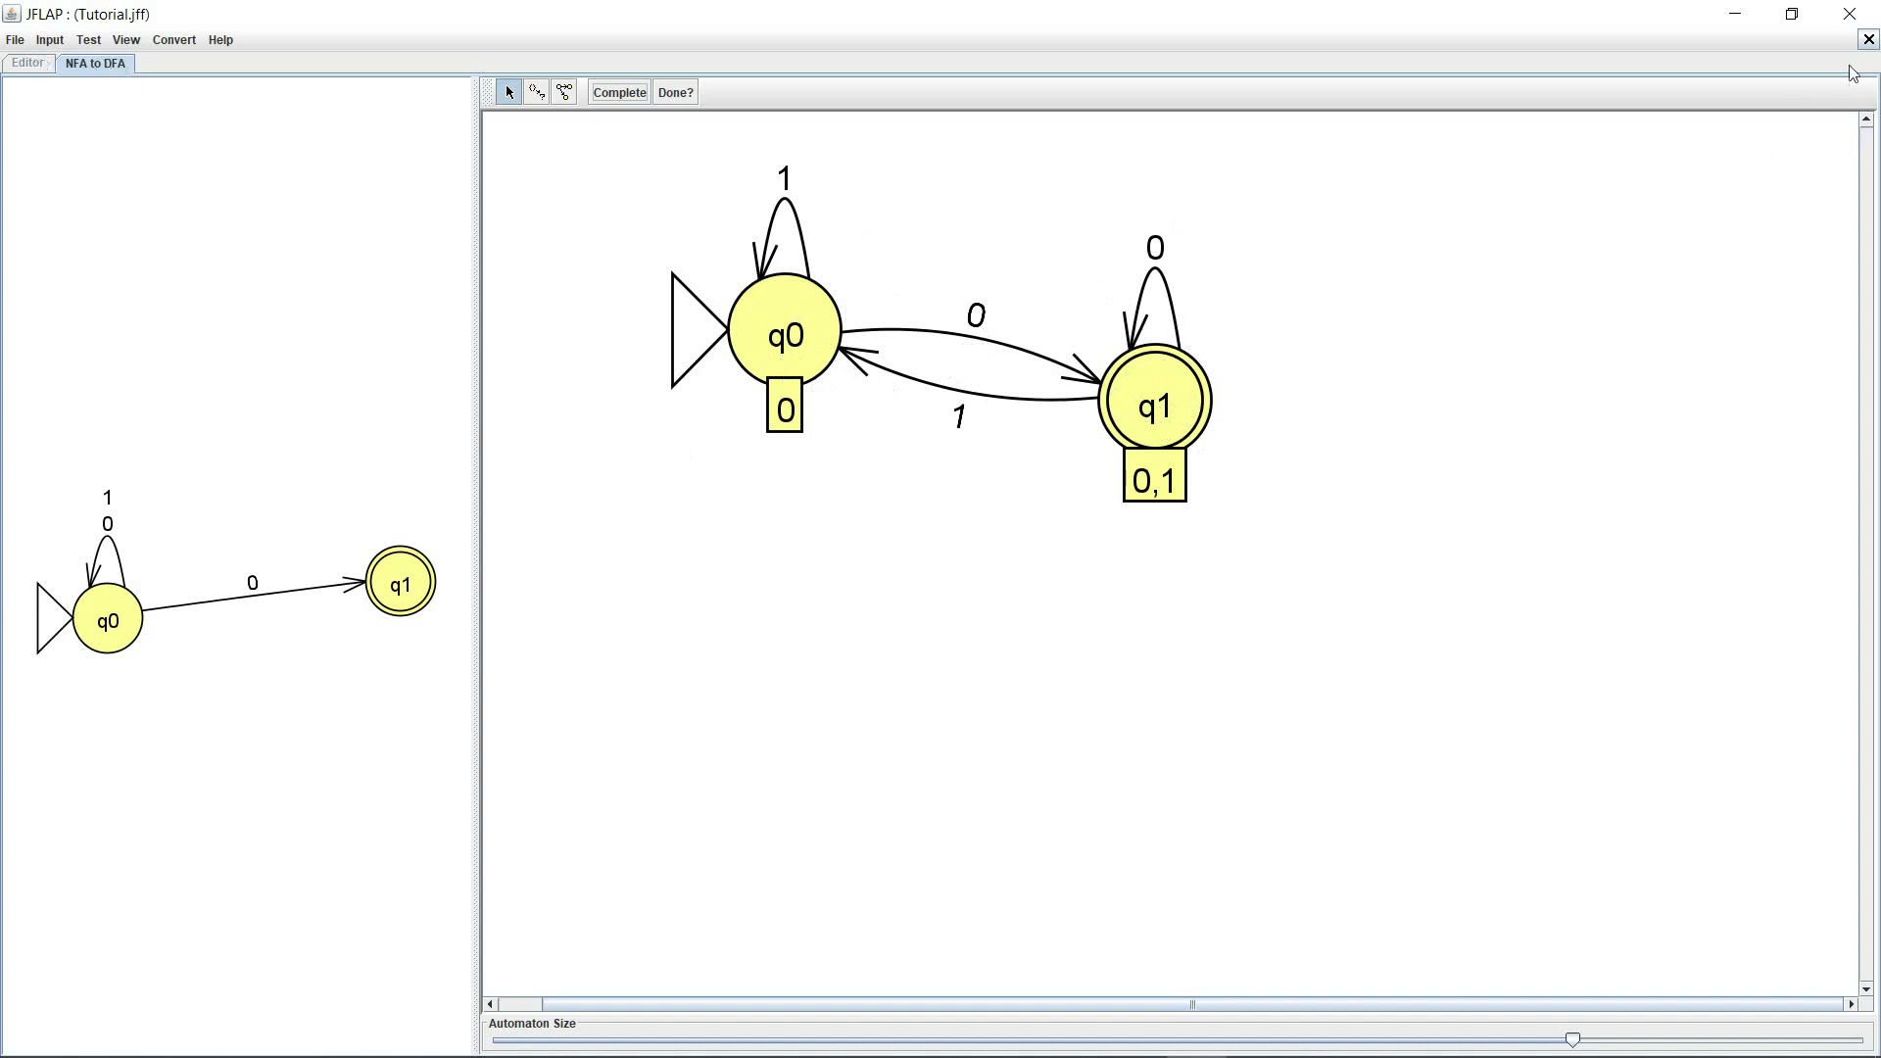
# - Close the NFA to DFA view and delete old states q0 and q1 with the Deleter
pyautogui.click(1869, 39)
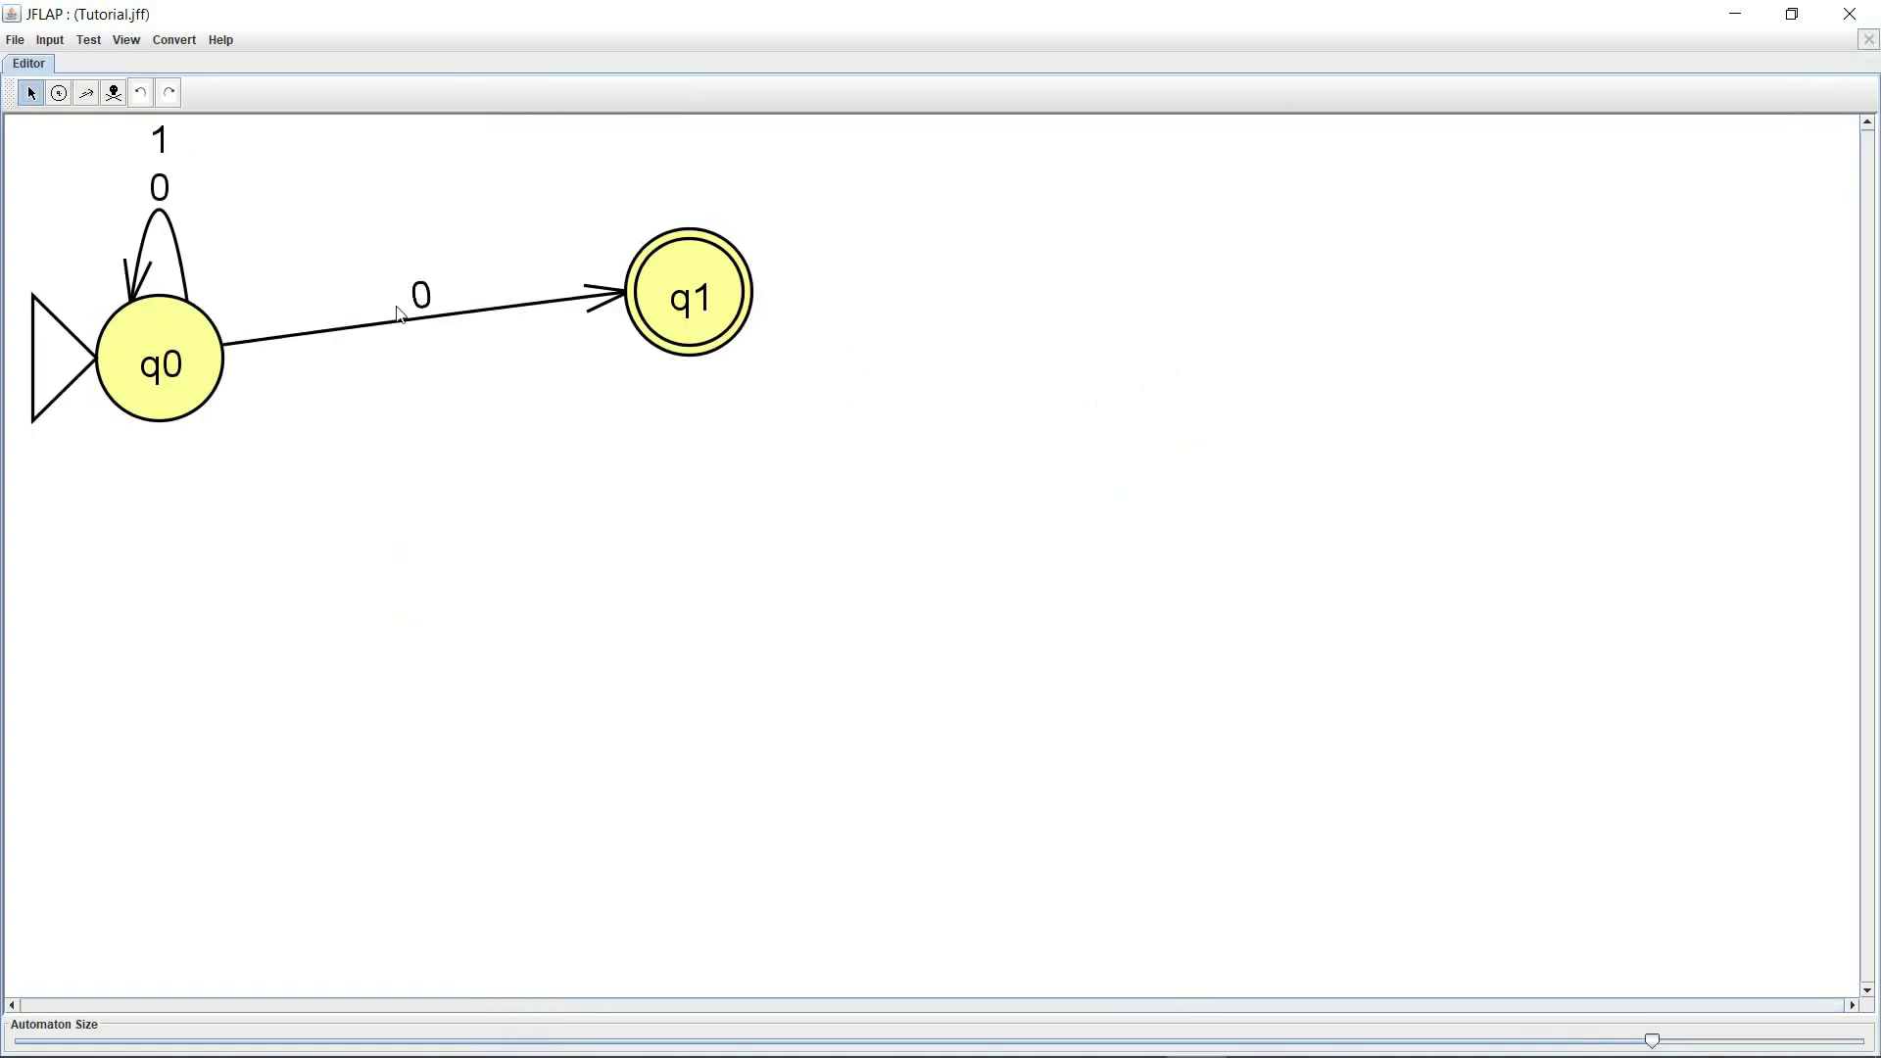
pyautogui.click(113, 95)
pyautogui.click(178, 343)
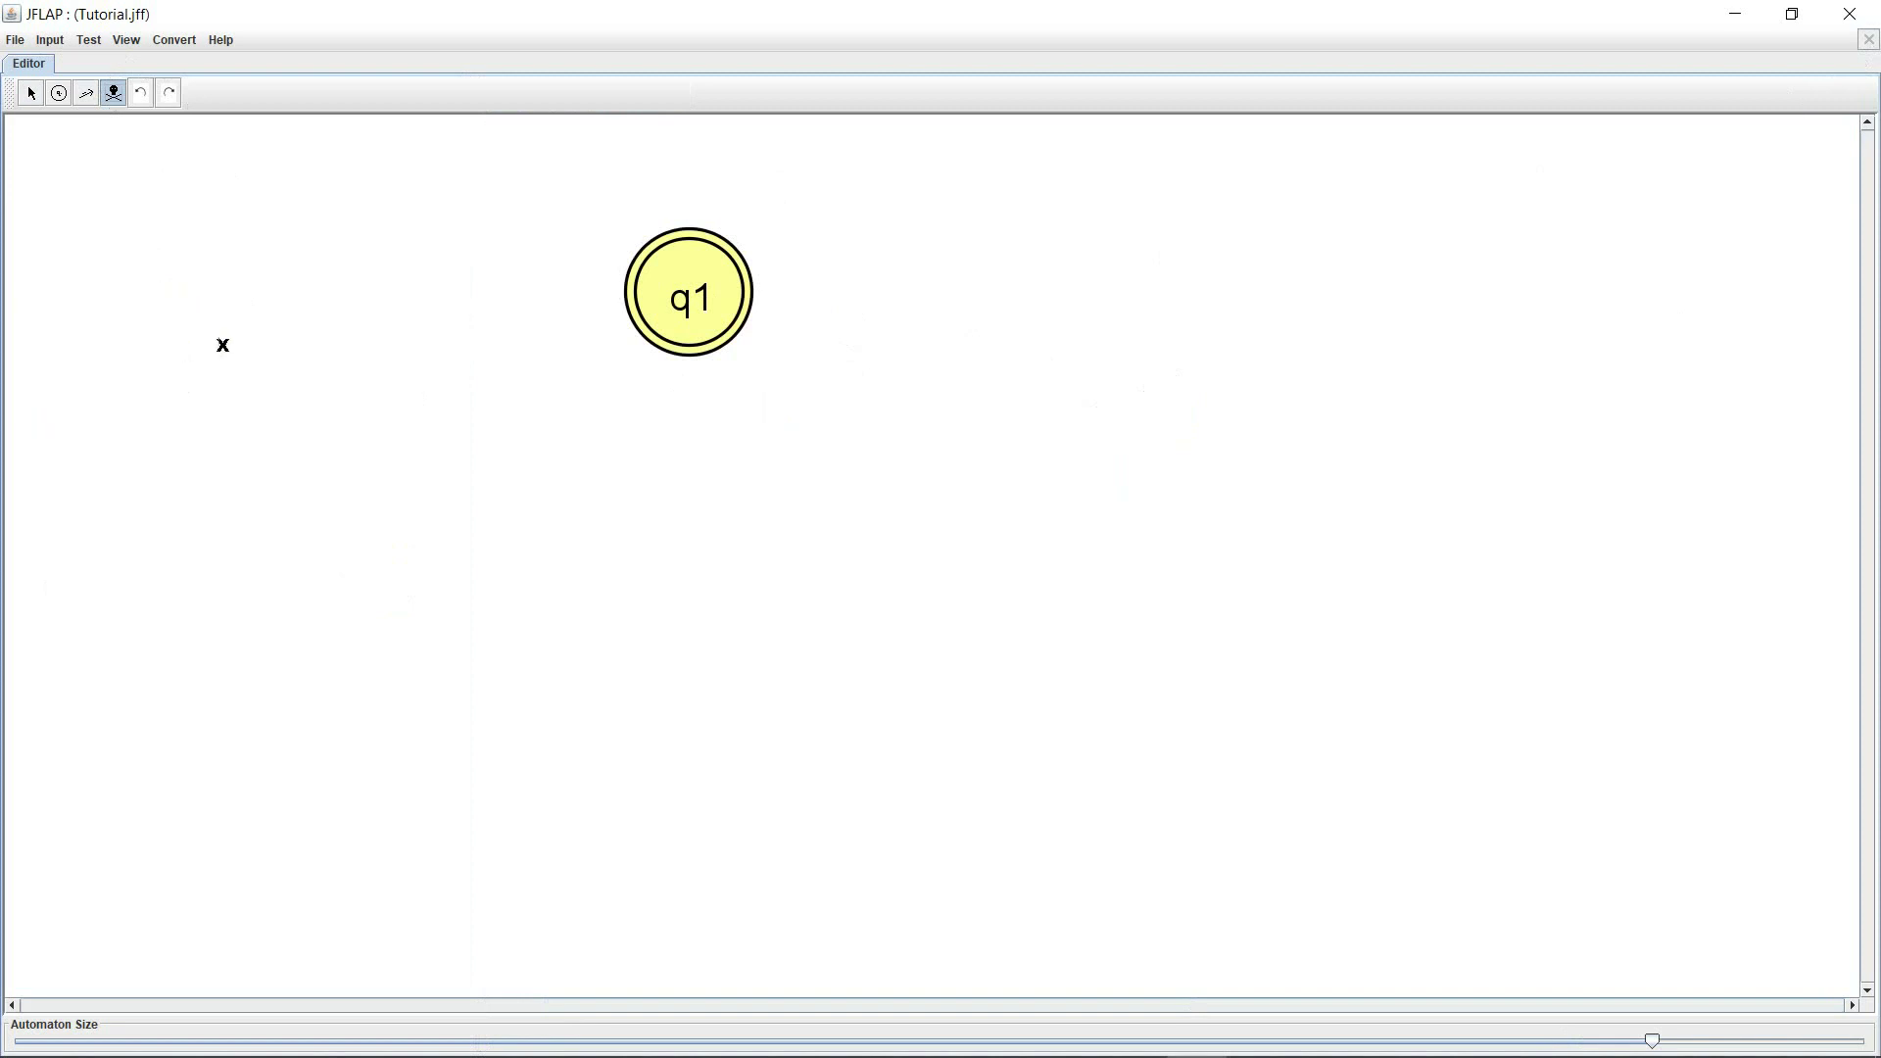
pyautogui.click(697, 279)
pyautogui.click(30, 93)
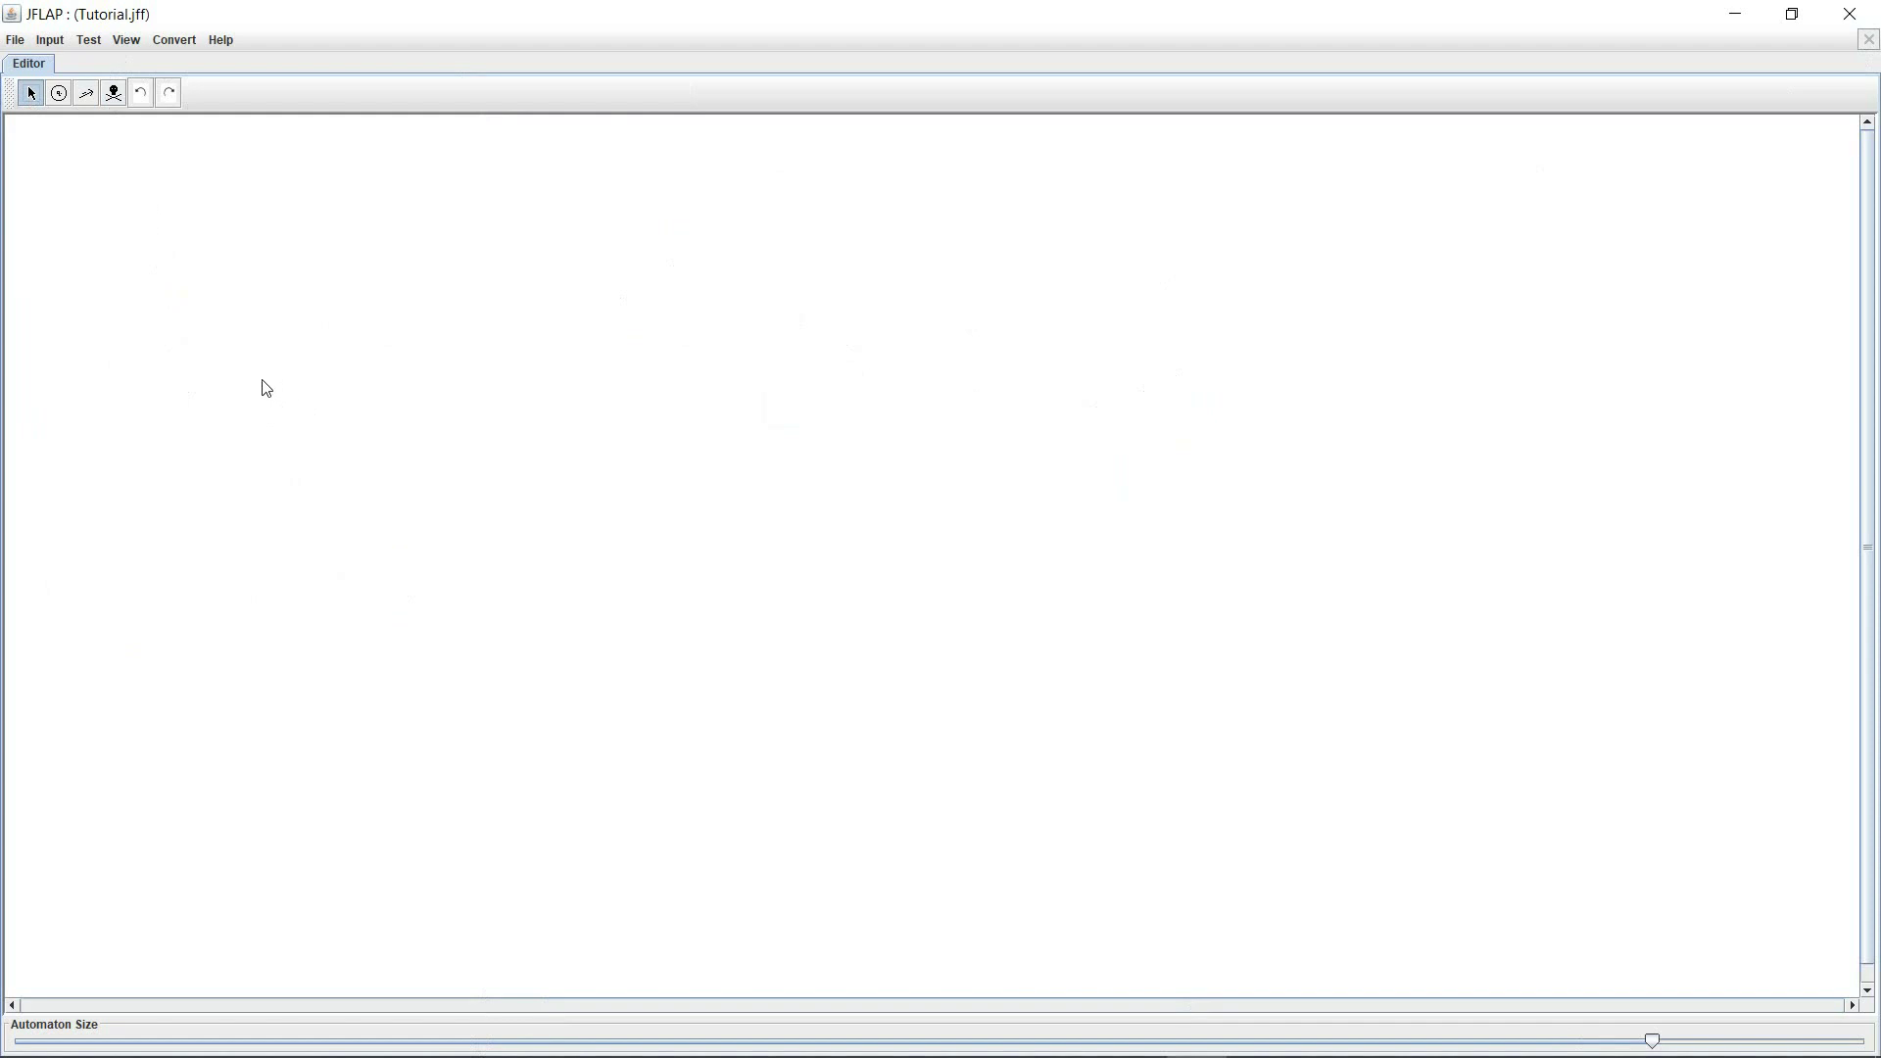
# - Place five new states, q0 through q4, on the canvas
pyautogui.click(59, 94)
pyautogui.click(242, 411)
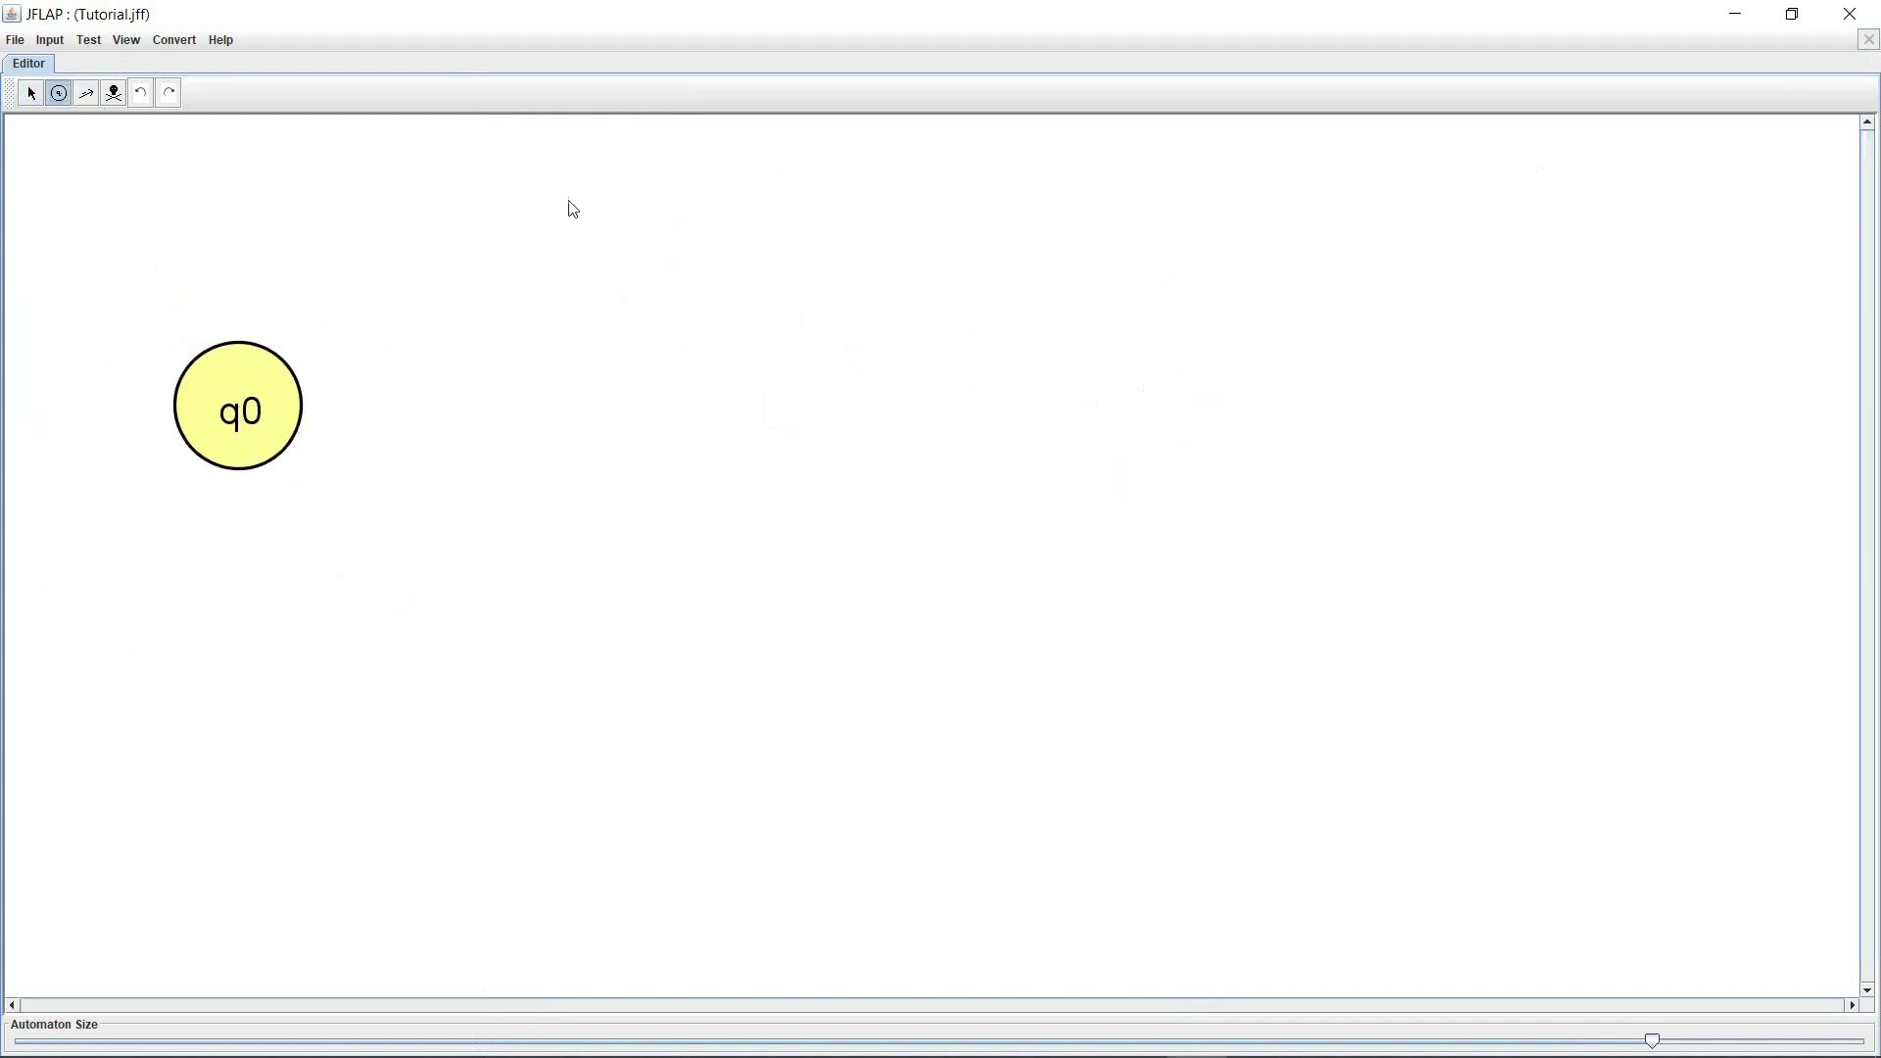
pyautogui.click(532, 186)
pyautogui.click(532, 551)
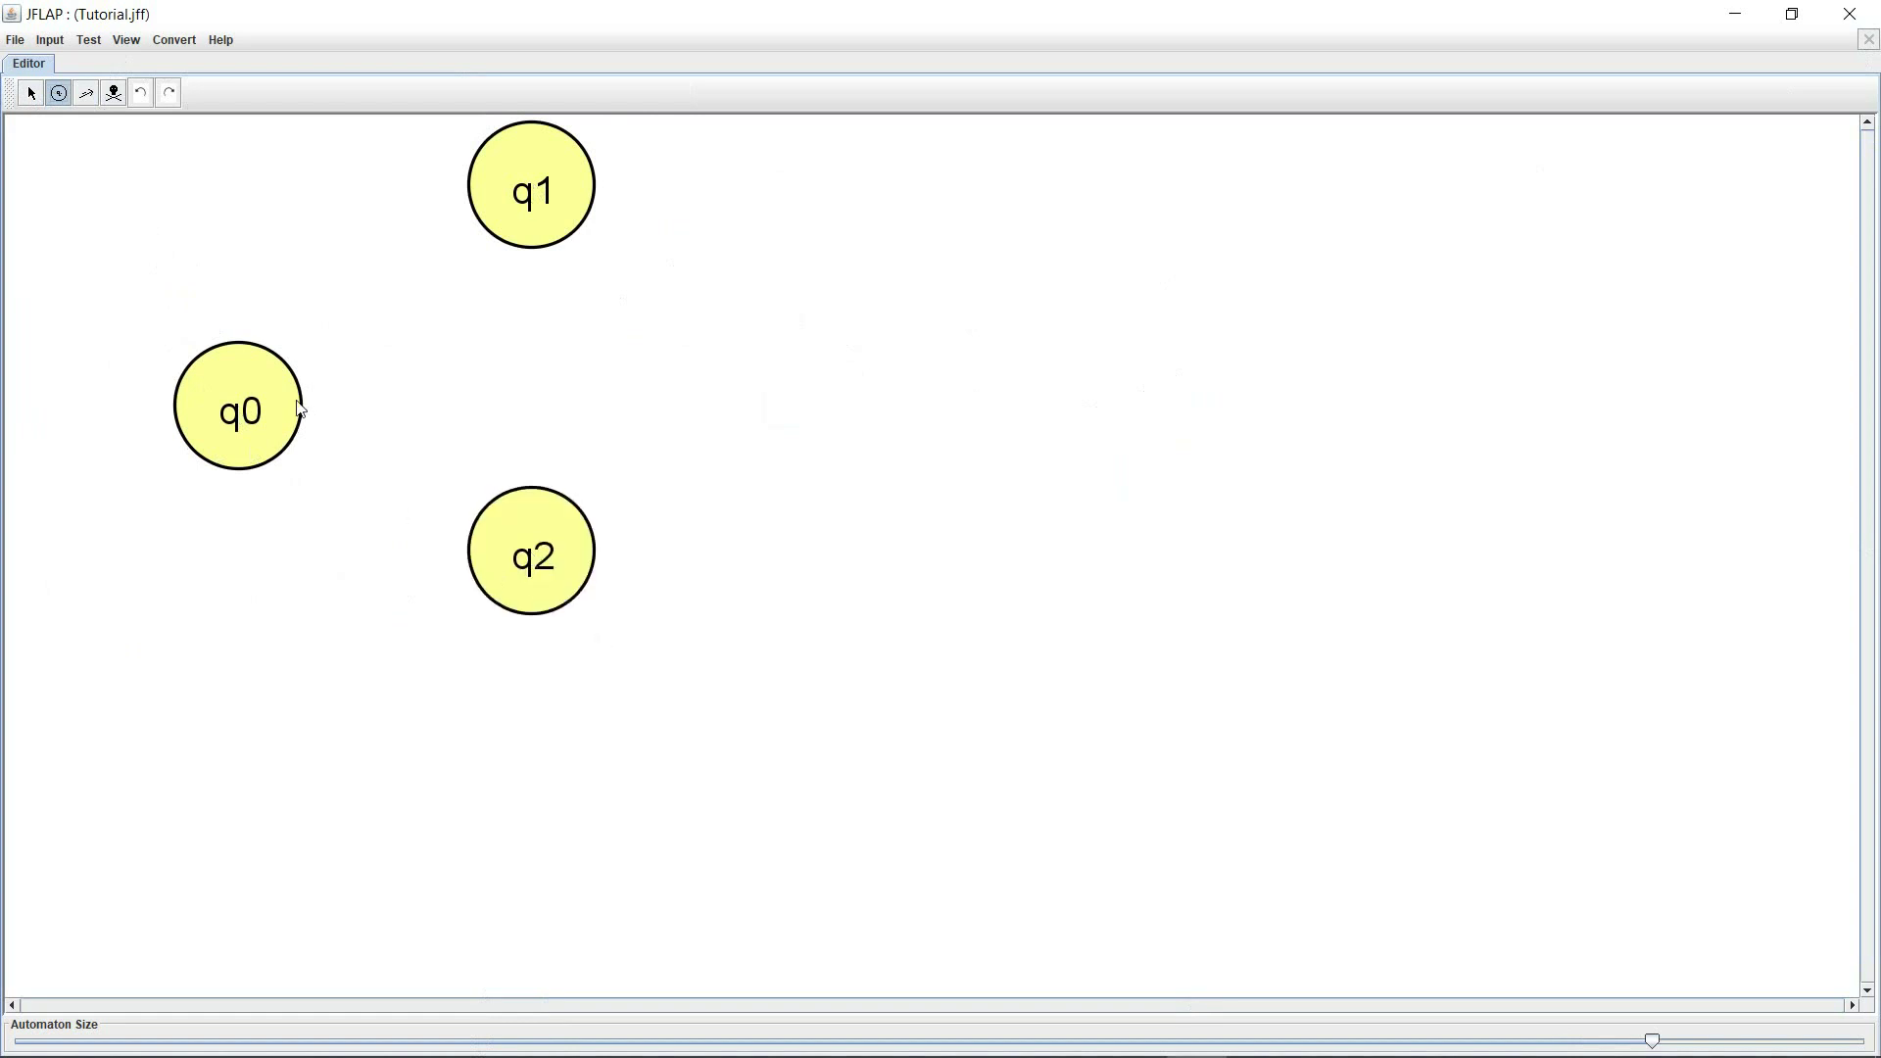
pyautogui.click(859, 167)
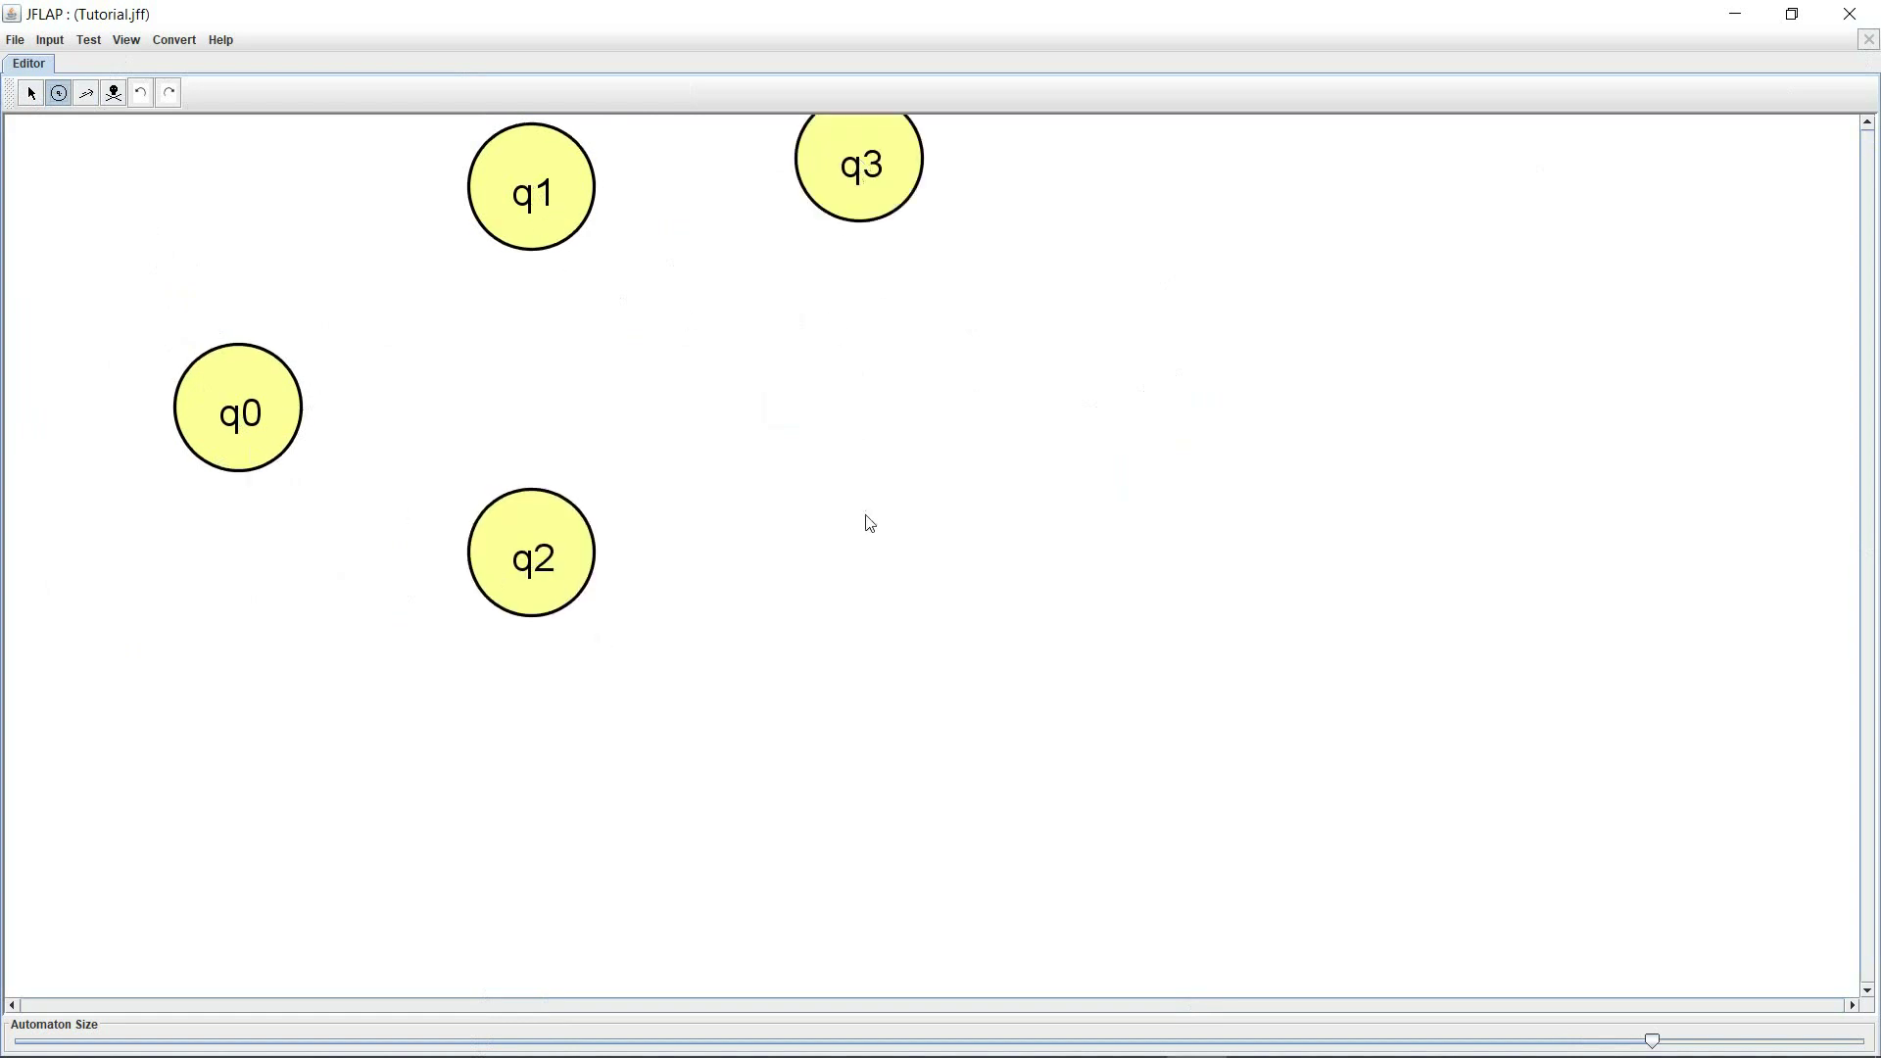
pyautogui.click(858, 568)
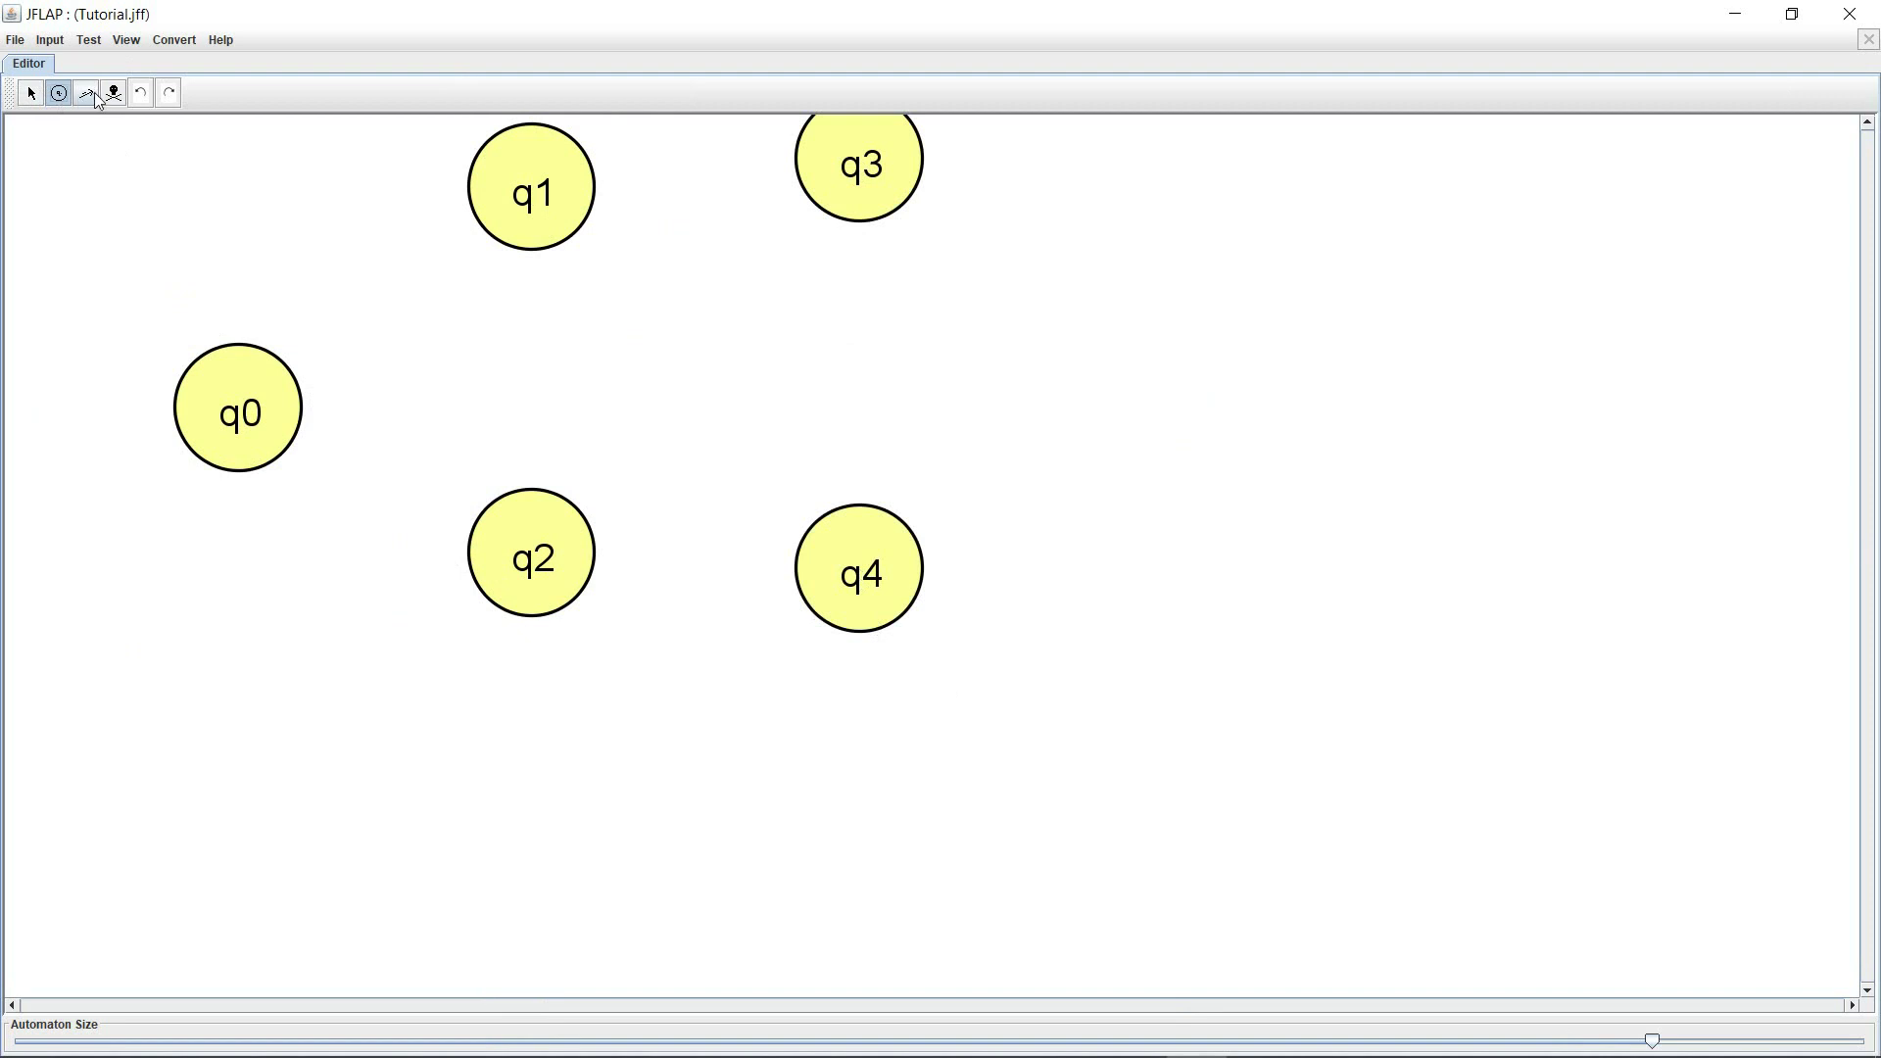
# - Arrange the states as two branches: q0 at left, q1–q2 and q3–q4 as rows
pyautogui.click(31, 93)
pyautogui.moveTo(863, 167); pyautogui.dragTo(419, 594)
pyautogui.moveTo(562, 548); pyautogui.dragTo(931, 178)
pyautogui.moveTo(476, 592); pyautogui.dragTo(558, 539)
pyautogui.moveTo(916, 194); pyautogui.dragTo(916, 284)
pyautogui.moveTo(265, 412); pyautogui.dragTo(221, 572)
pyautogui.moveTo(517, 229)
pyautogui.mouseDown()
pyautogui.moveTo(503, 406)
pyautogui.moveTo(477, 446)
pyautogui.mouseUp()
pyautogui.moveTo(551, 534); pyautogui.dragTo(496, 742)
pyautogui.moveTo(923, 619); pyautogui.dragTo(931, 740)
pyautogui.moveTo(880, 596); pyautogui.dragTo(926, 796)
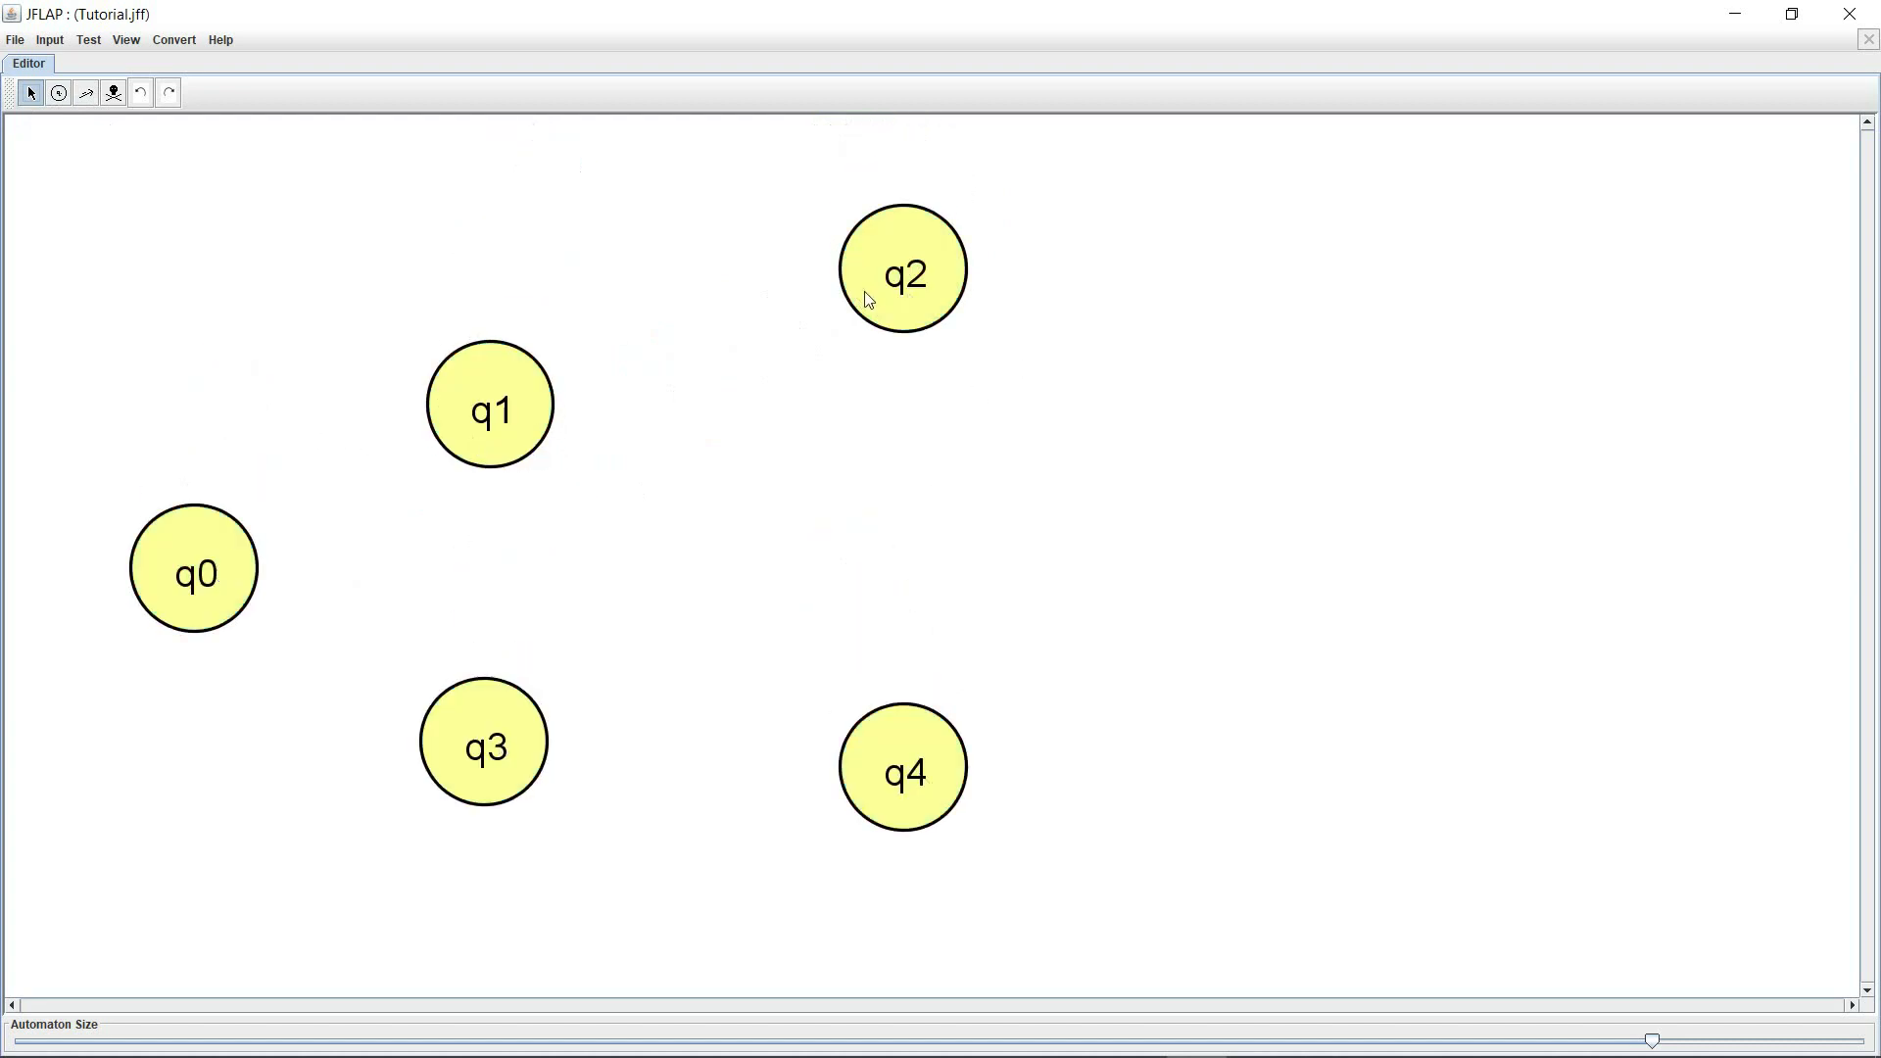
pyautogui.moveTo(867, 298); pyautogui.dragTo(861, 421)
# - Add λ transitions from q0 to q1 and from q0 to q3
pyautogui.click(86, 93)
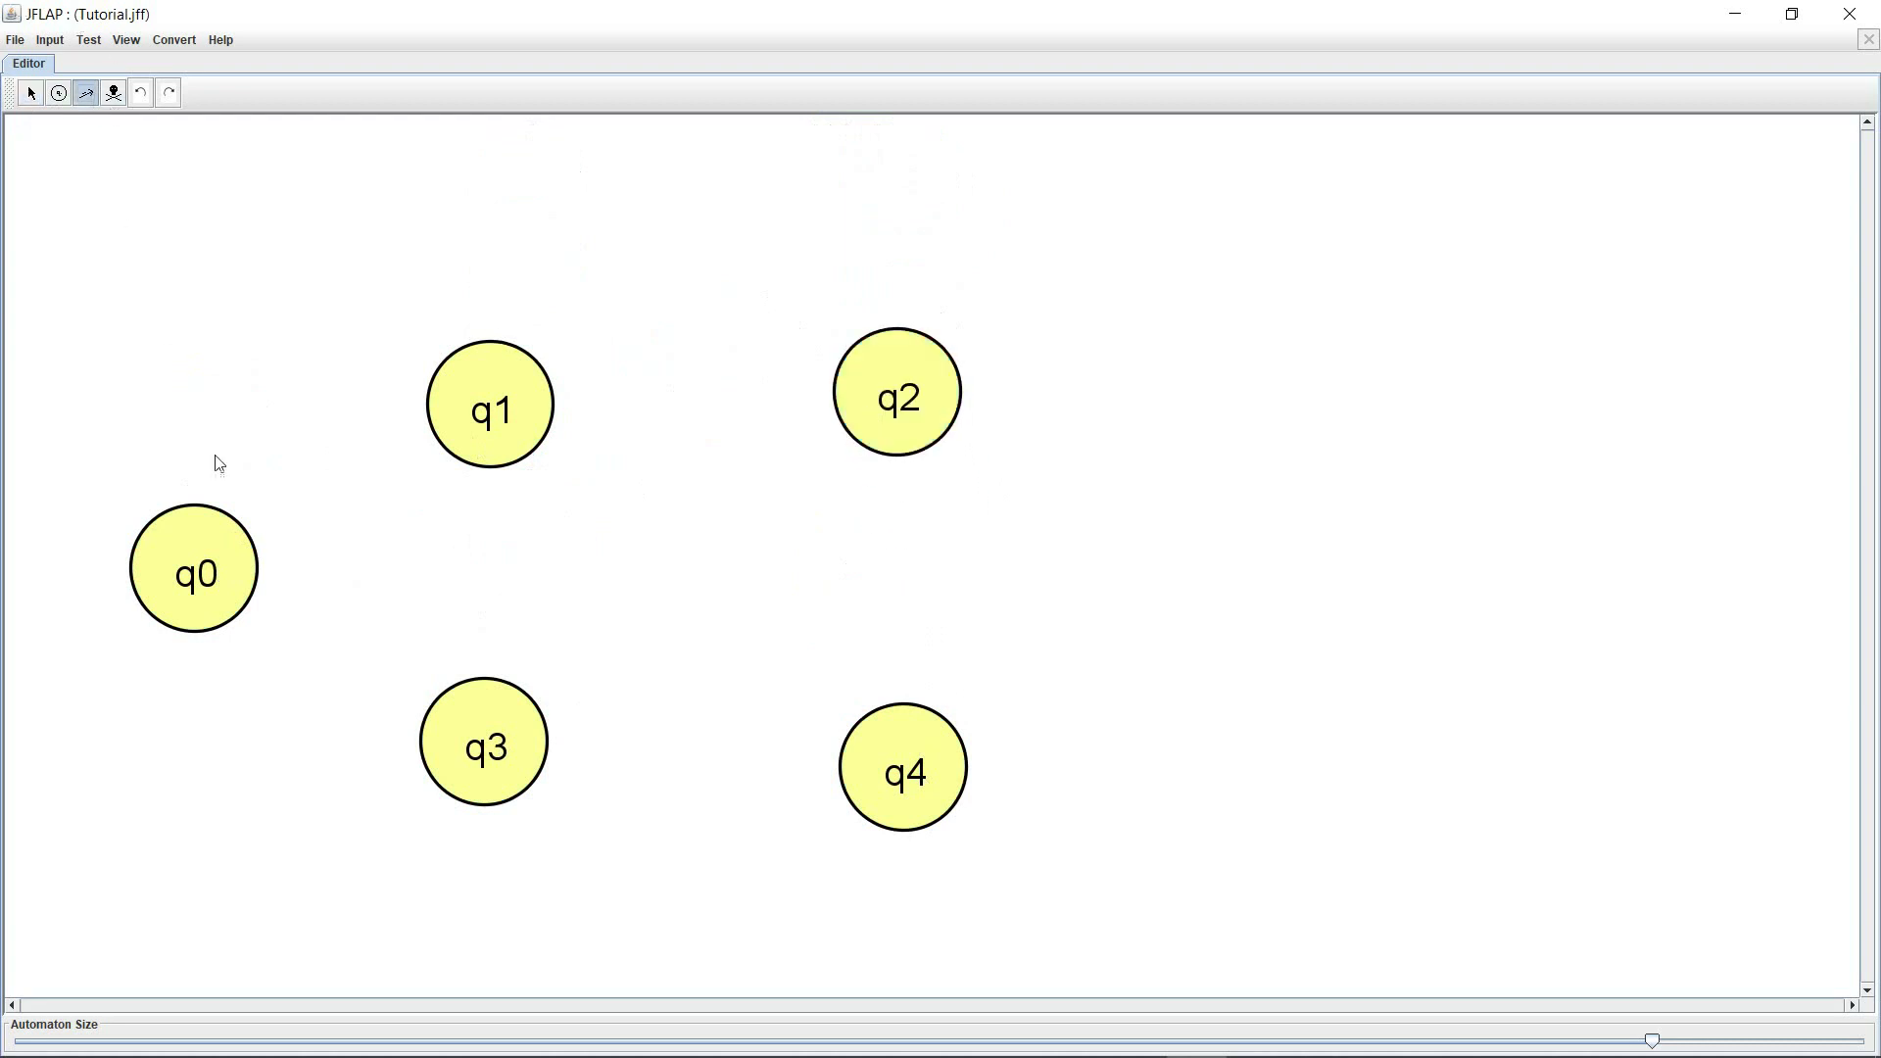
pyautogui.moveTo(216, 549); pyautogui.dragTo(500, 412)
pyautogui.press('Return')
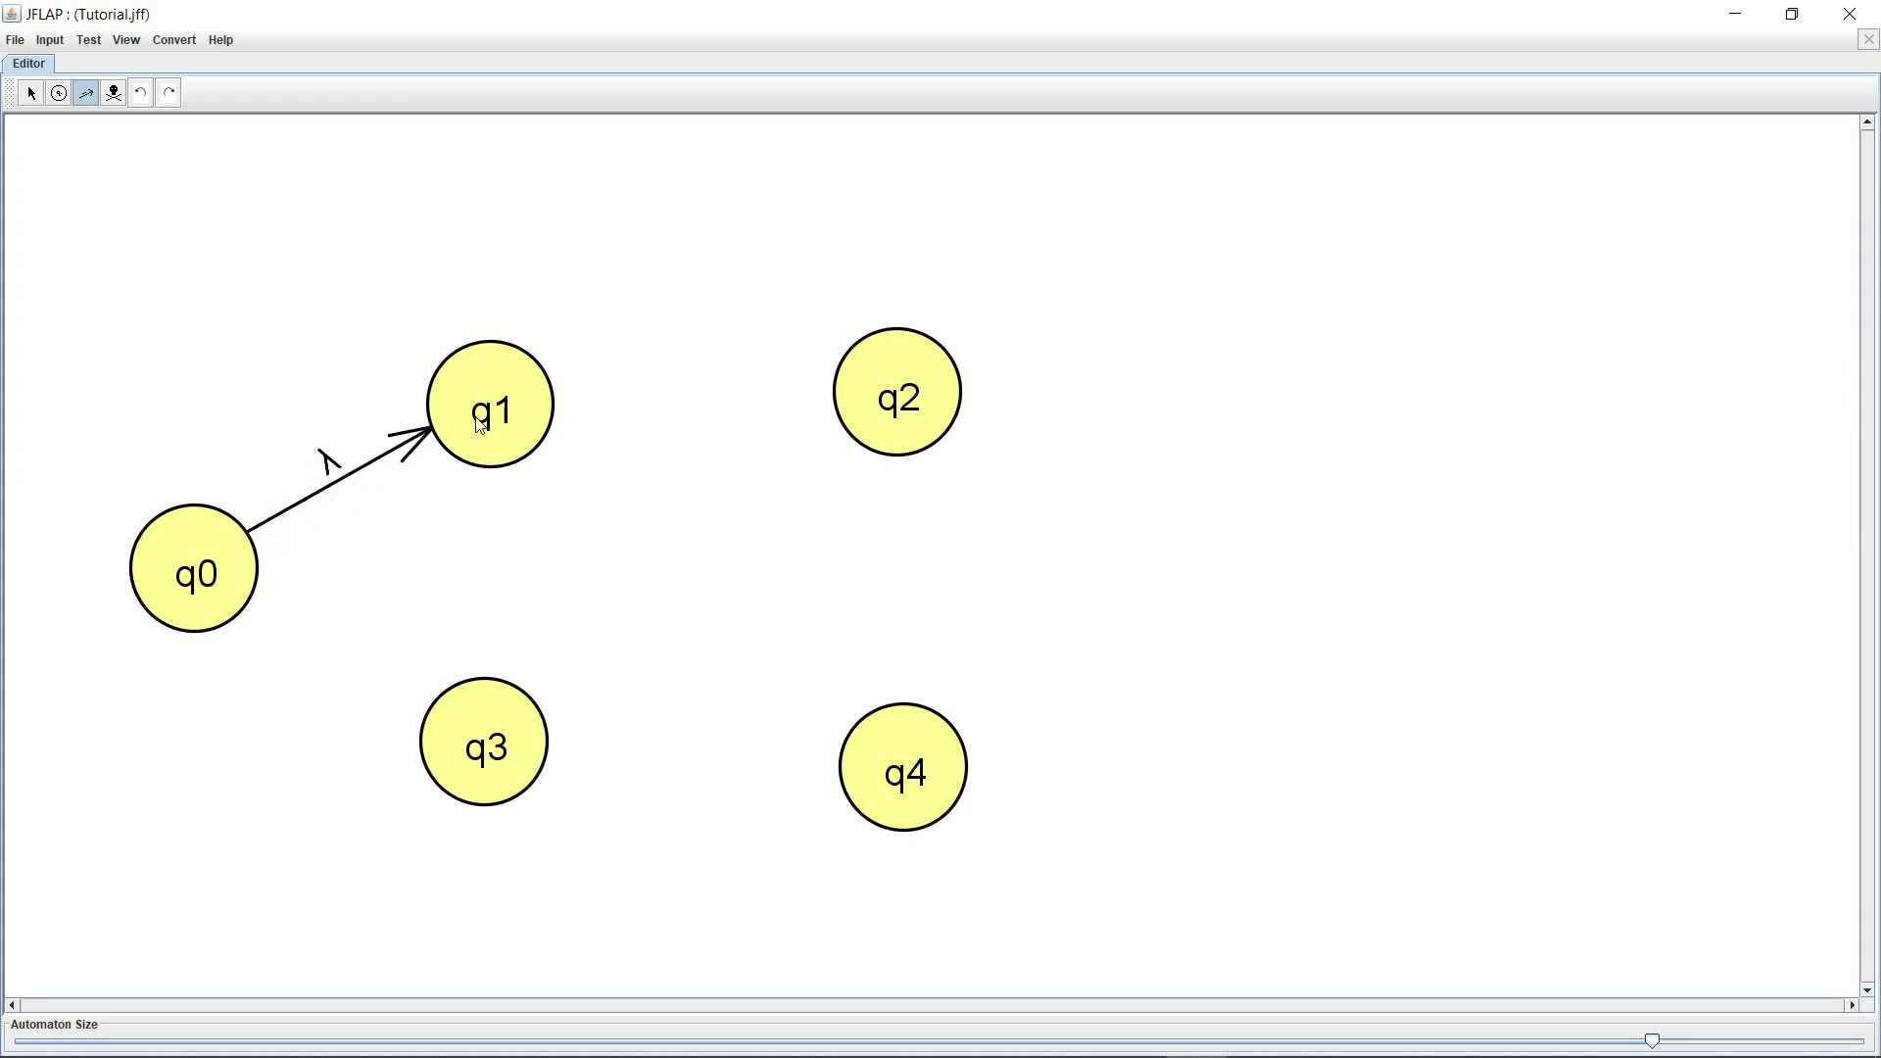
pyautogui.moveTo(196, 586); pyautogui.dragTo(505, 755)
pyautogui.press('Return')
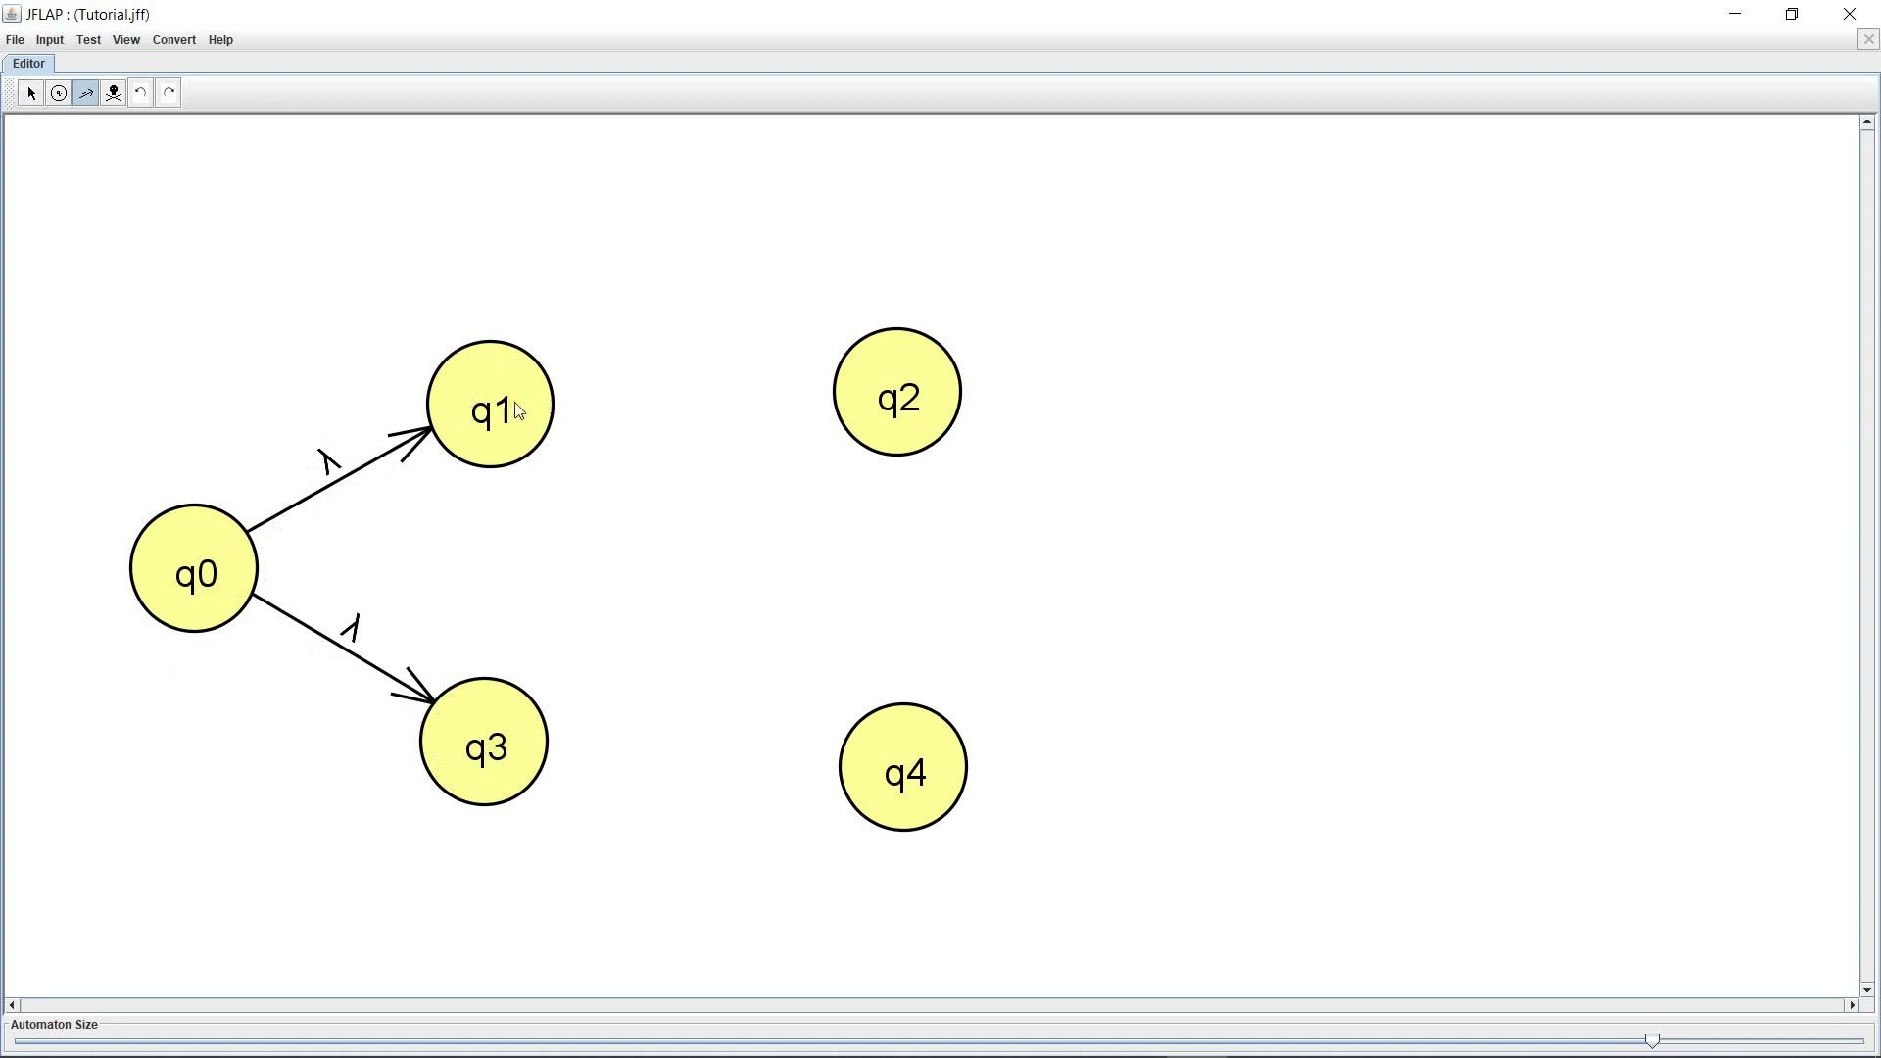
# - Add transitions q1→q2 on 0 and q3→q4 on 1
pyautogui.moveTo(516, 404); pyautogui.dragTo(890, 409)
pyautogui.write('0')
pyautogui.press('Return')
pyautogui.moveTo(534, 754); pyautogui.dragTo(896, 770)
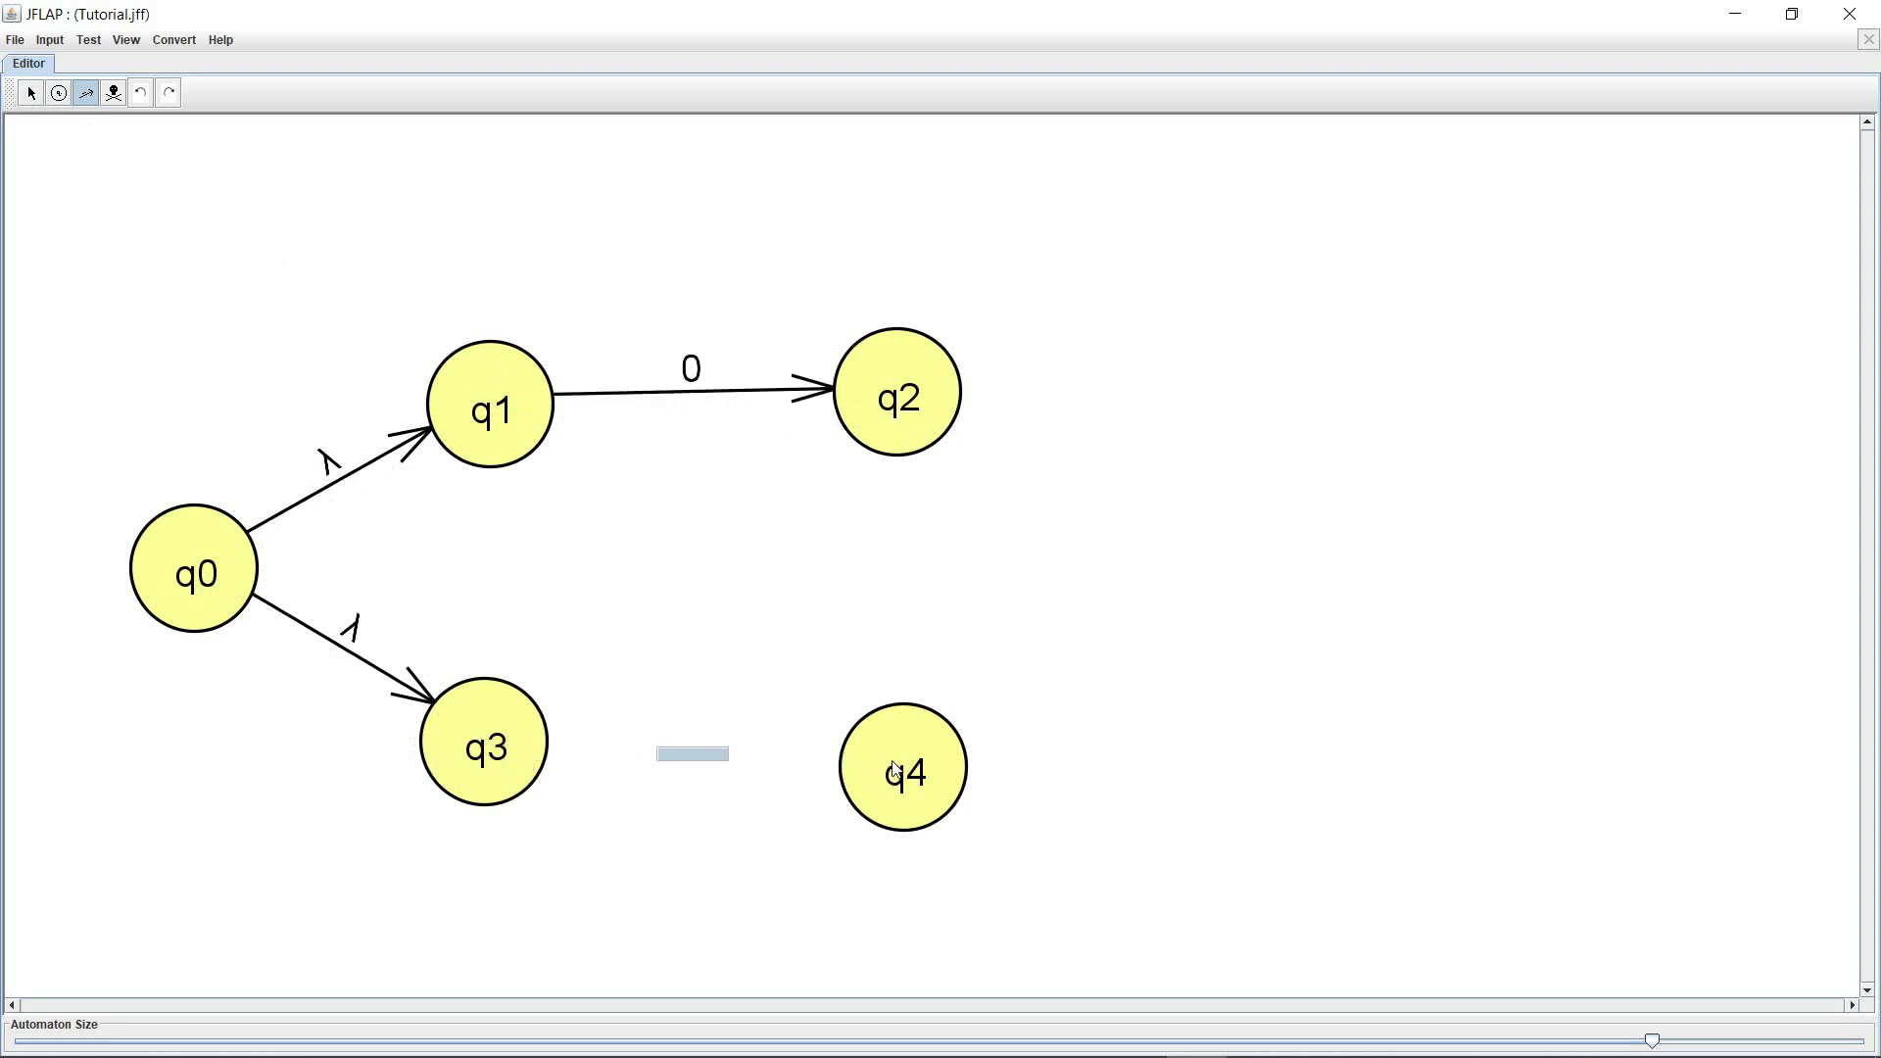
pyautogui.write('1')
pyautogui.press('Return')
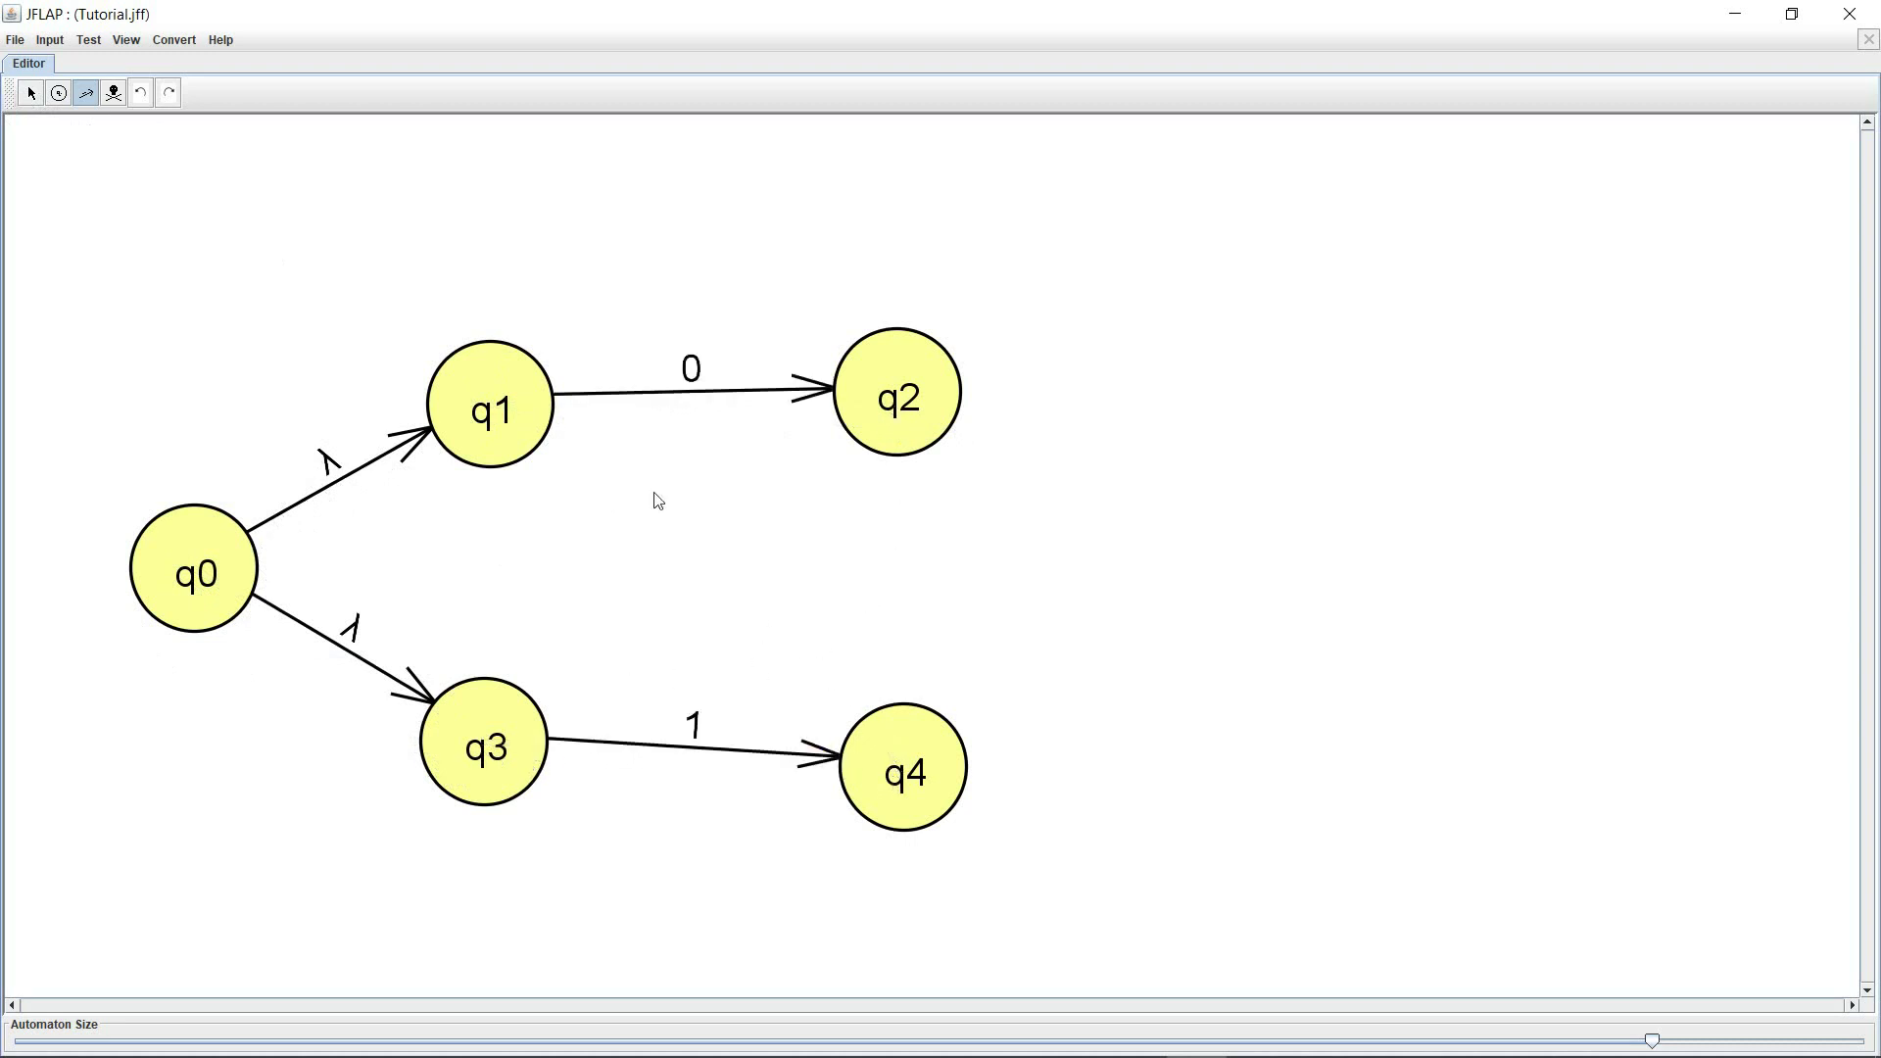
# - Add self-loops: q1 on 1, q3 on 0, q2 on 0, q4 on 1
pyautogui.click(506, 396)
pyautogui.write('1')
pyautogui.press('Return')
pyautogui.click(495, 724)
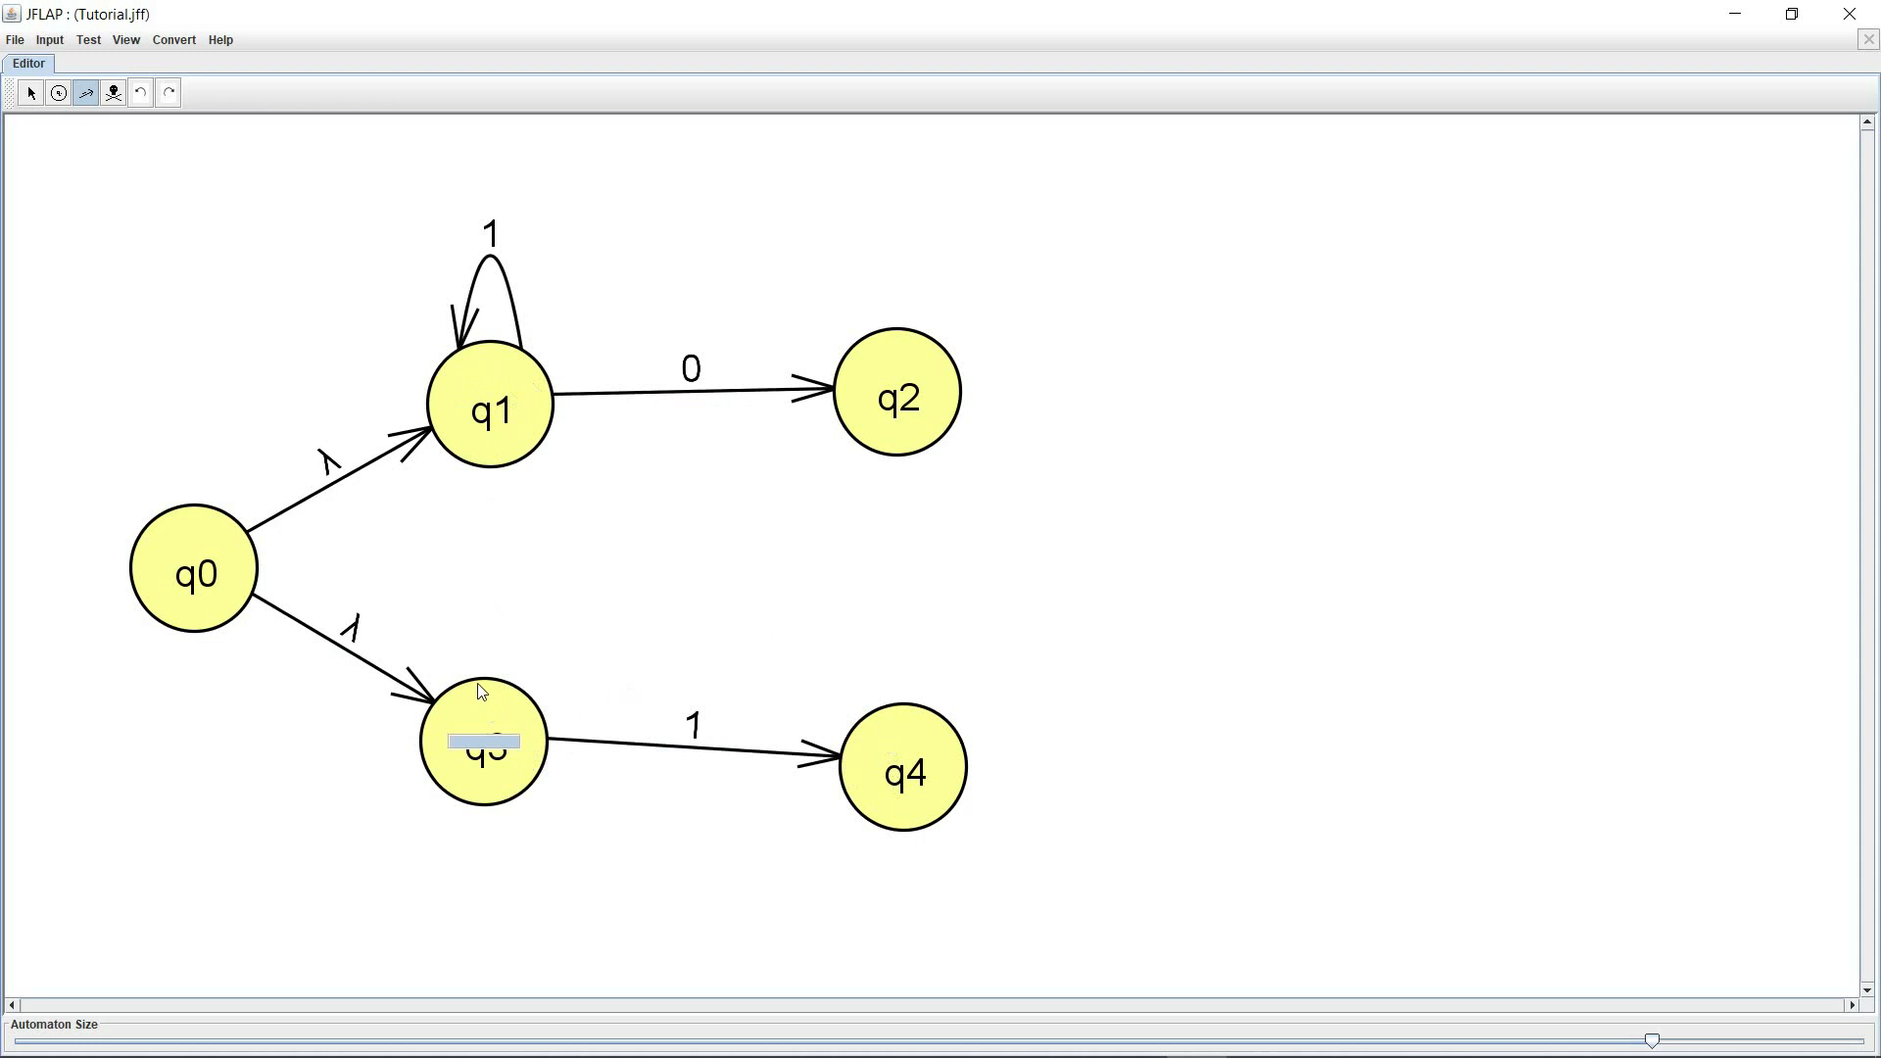
pyautogui.write('0')
pyautogui.press('Return')
pyautogui.click(902, 410)
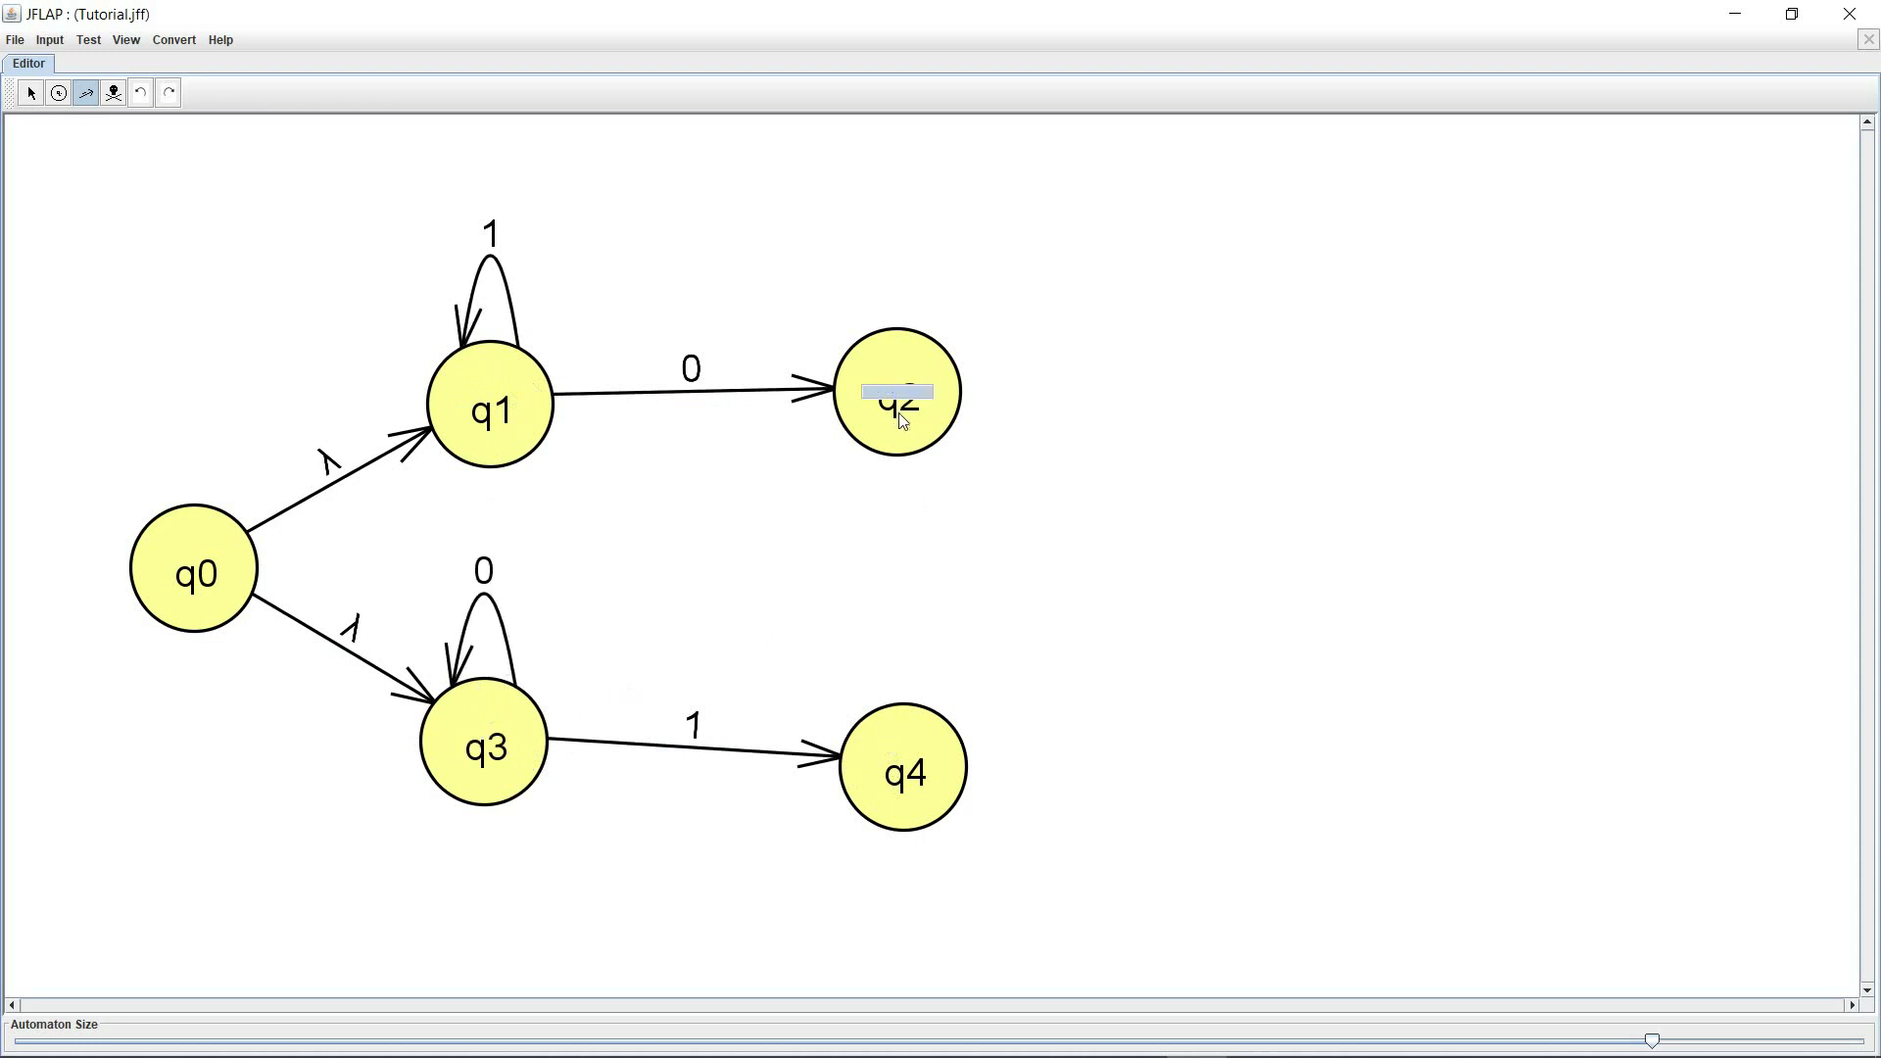
pyautogui.write('0')
pyautogui.press('Return')
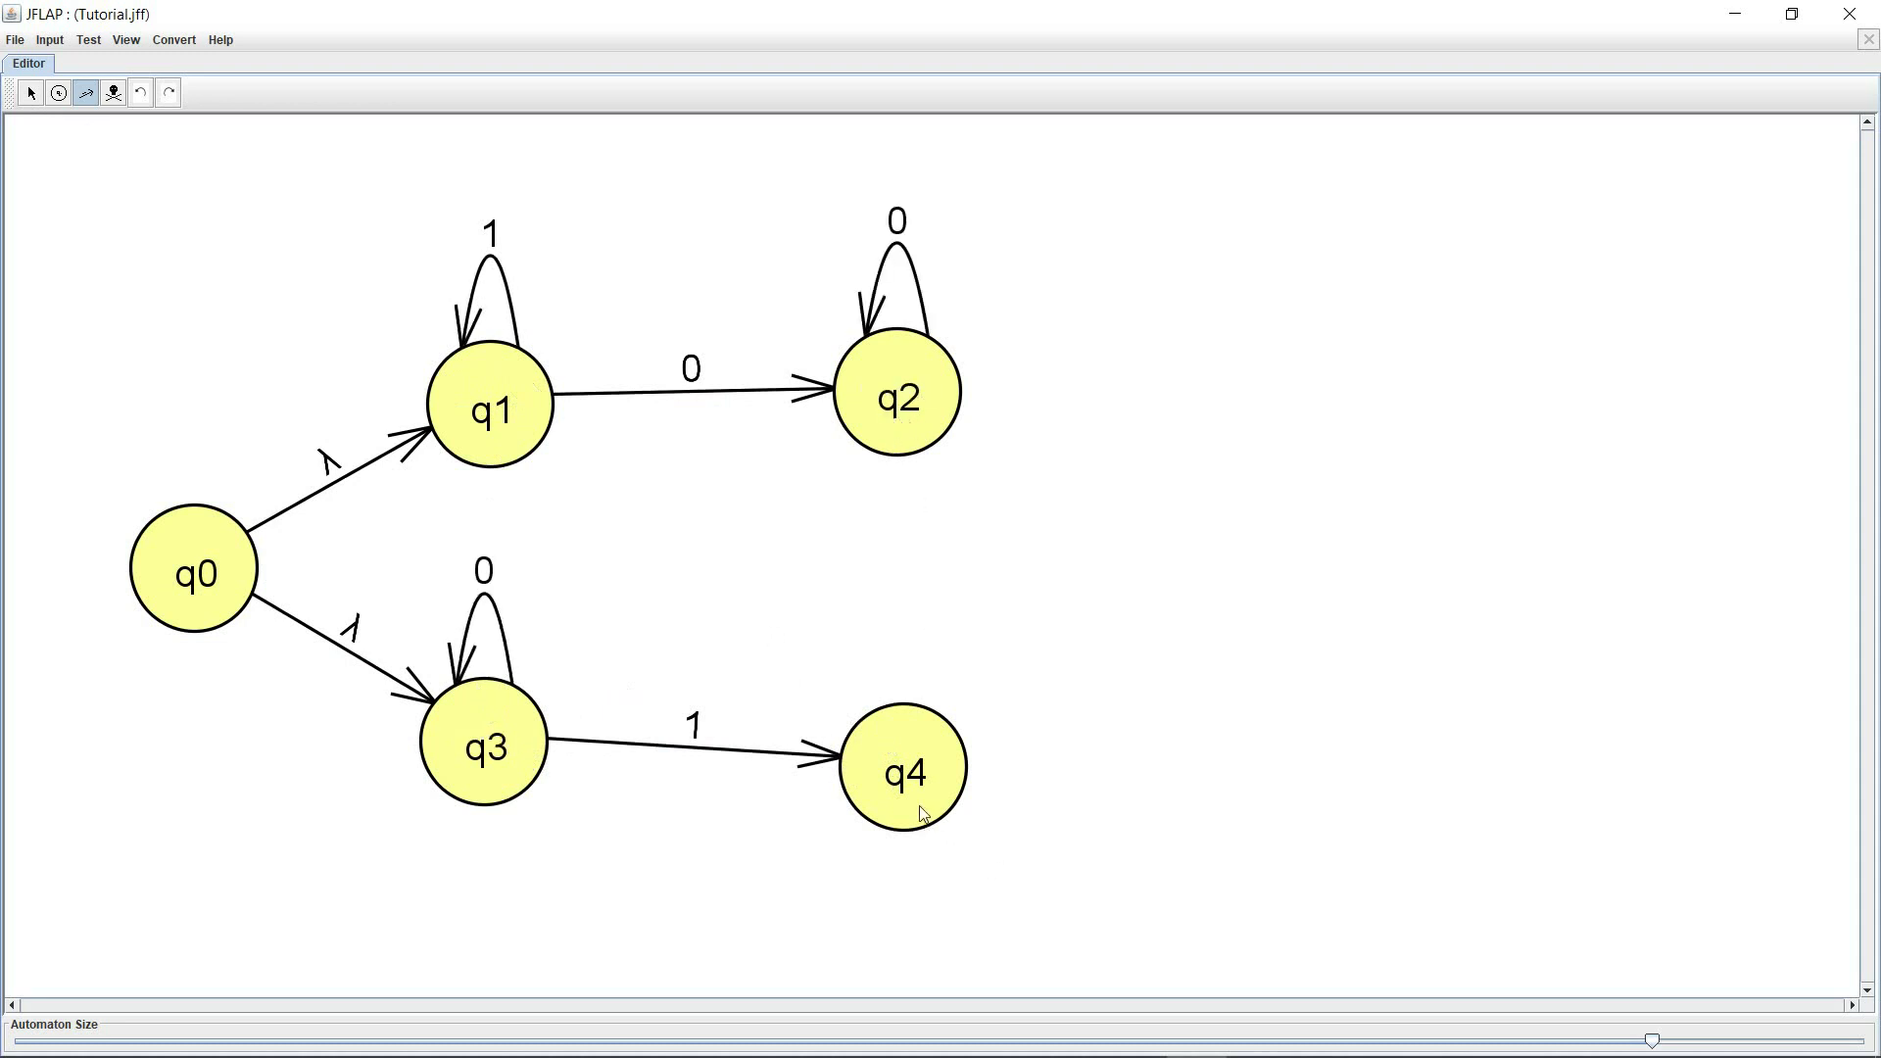
pyautogui.click(923, 790)
pyautogui.write('1')
pyautogui.press('Return')
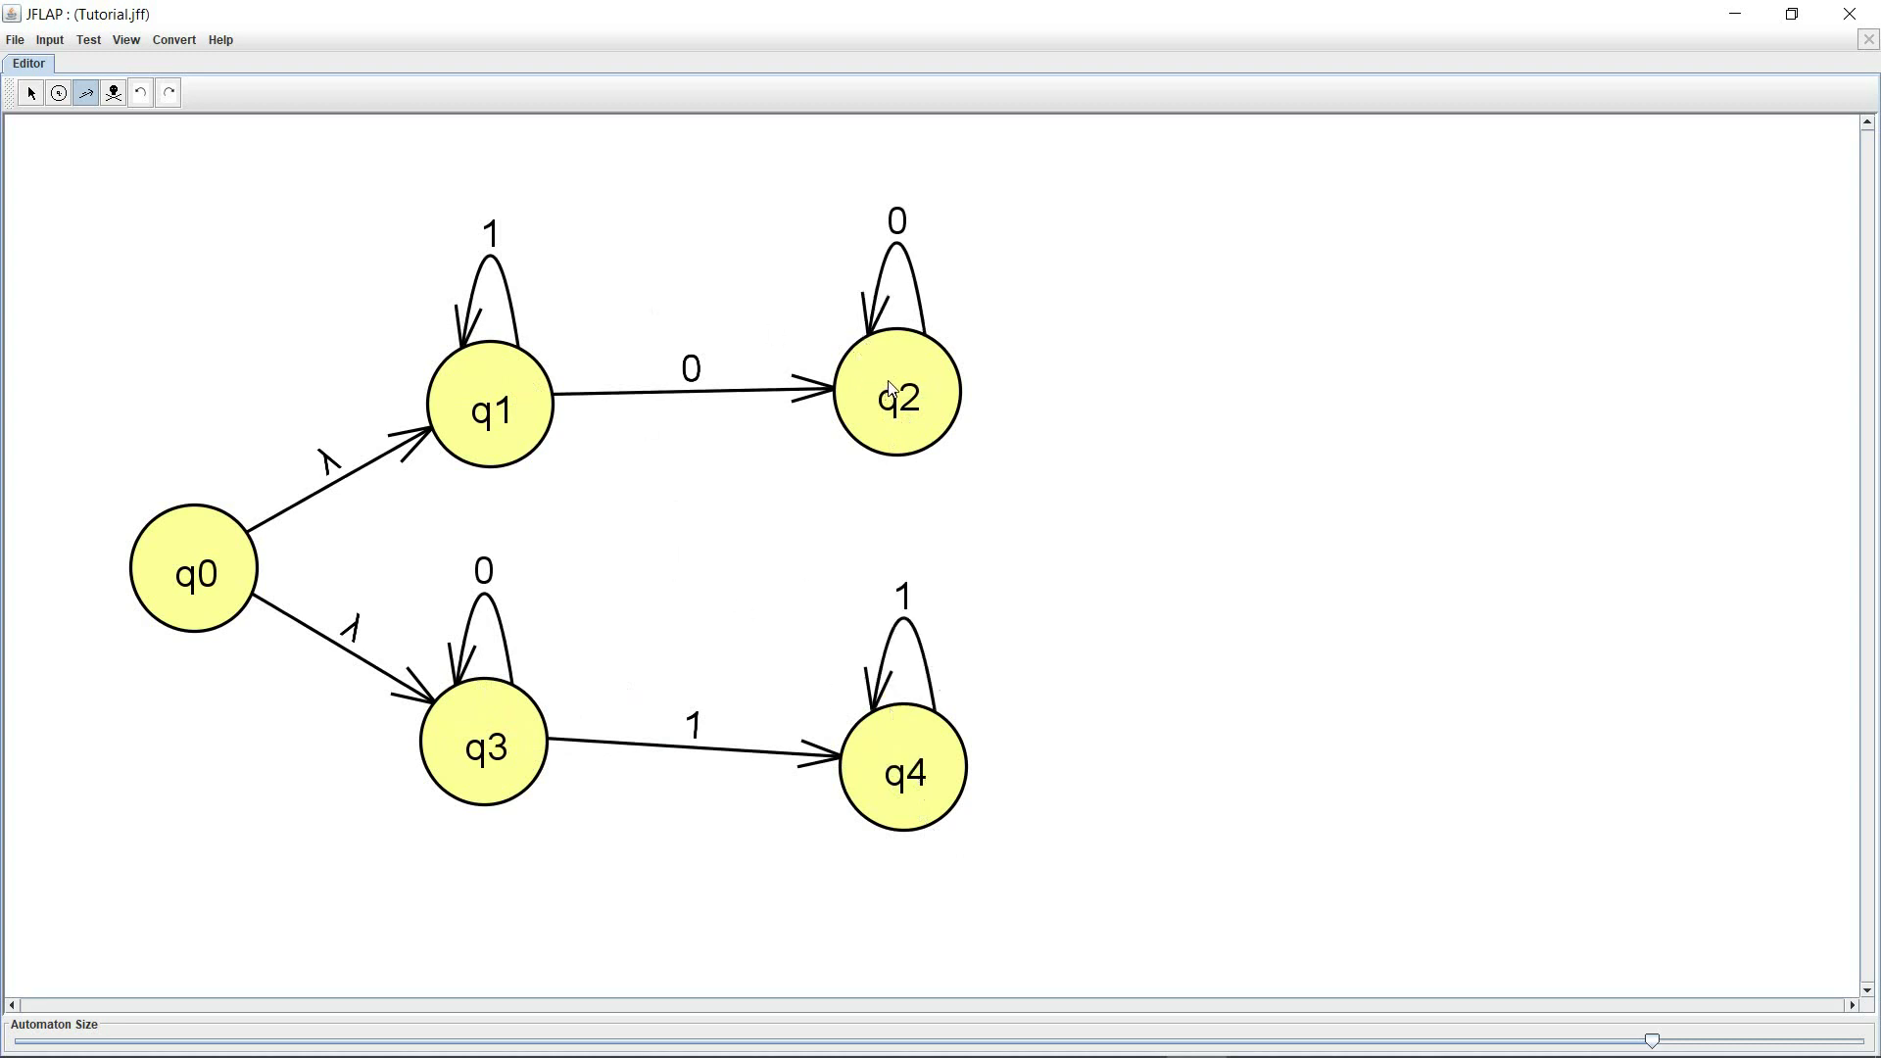
# - Add return transitions q2→q1 on 1 and q4→q3 on 0
pyautogui.moveTo(890, 390); pyautogui.dragTo(515, 407)
pyautogui.write('1')
pyautogui.press('Return')
pyautogui.moveTo(901, 754); pyautogui.dragTo(514, 715)
pyautogui.write('1')
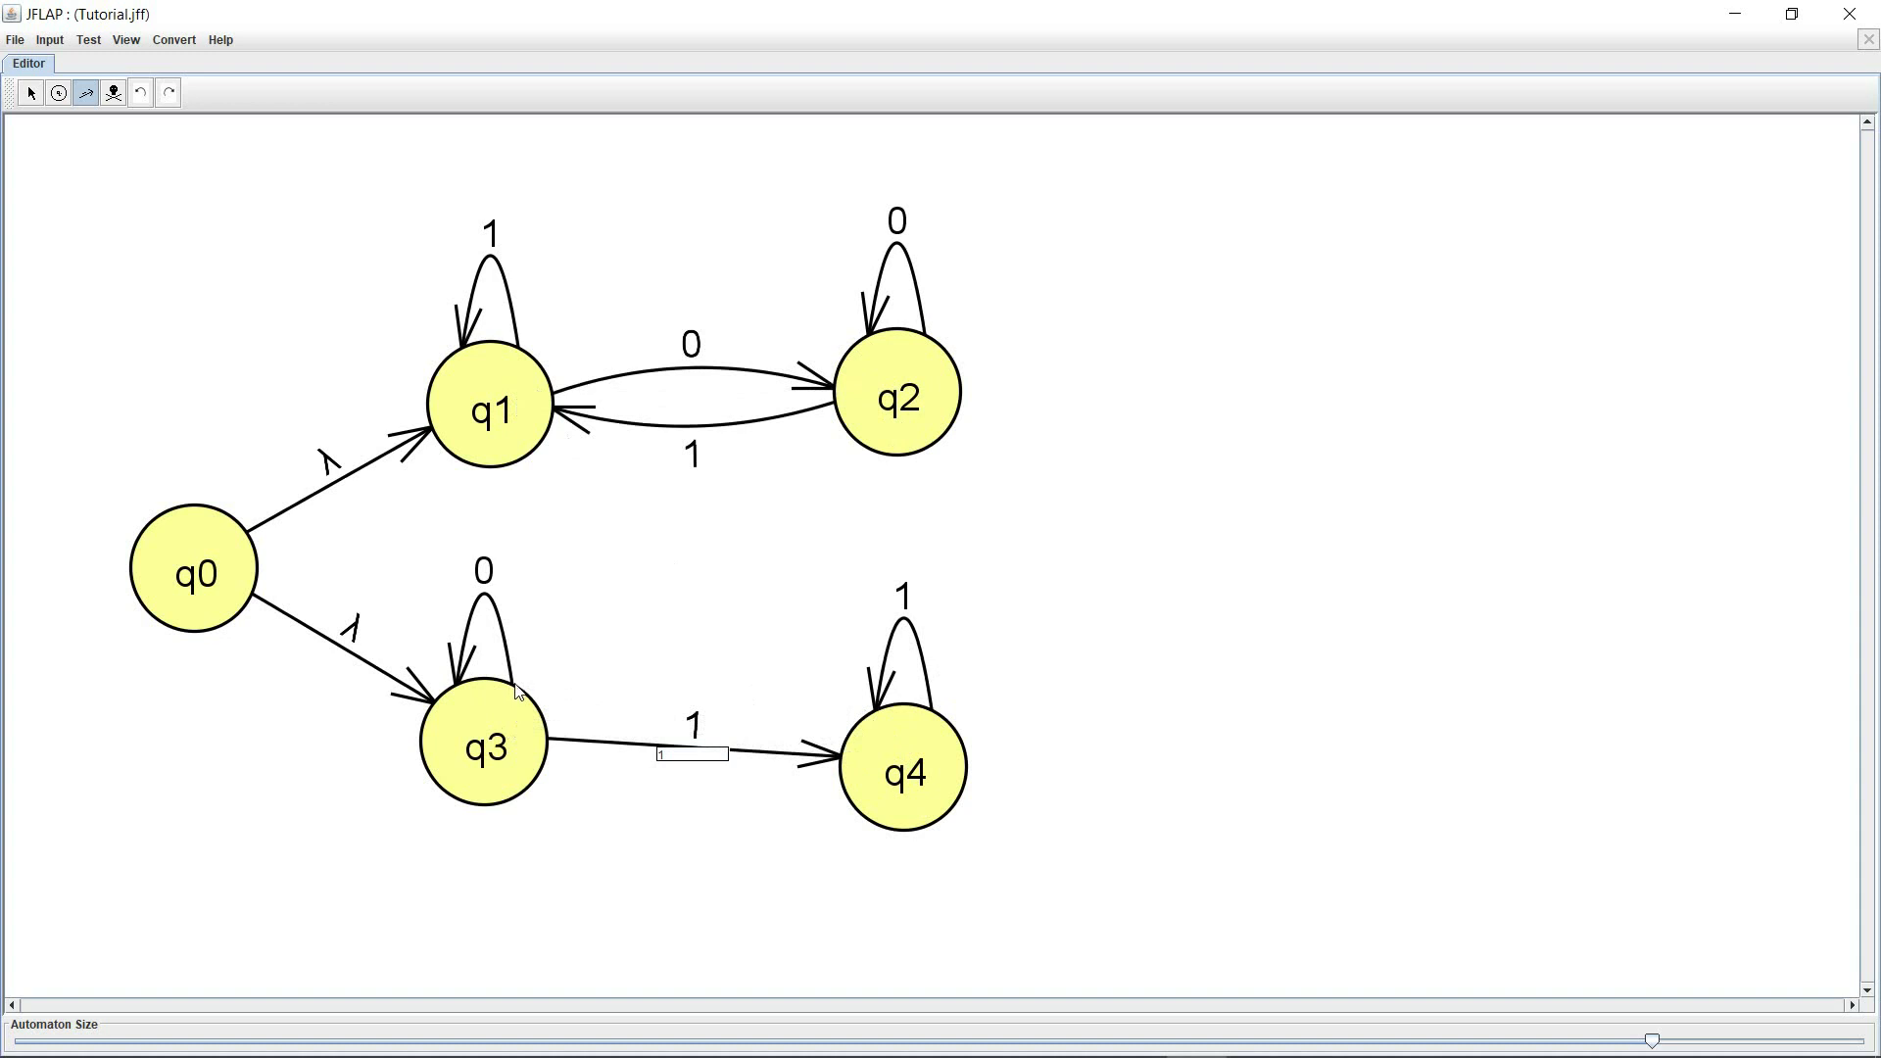
pyautogui.press('Return')
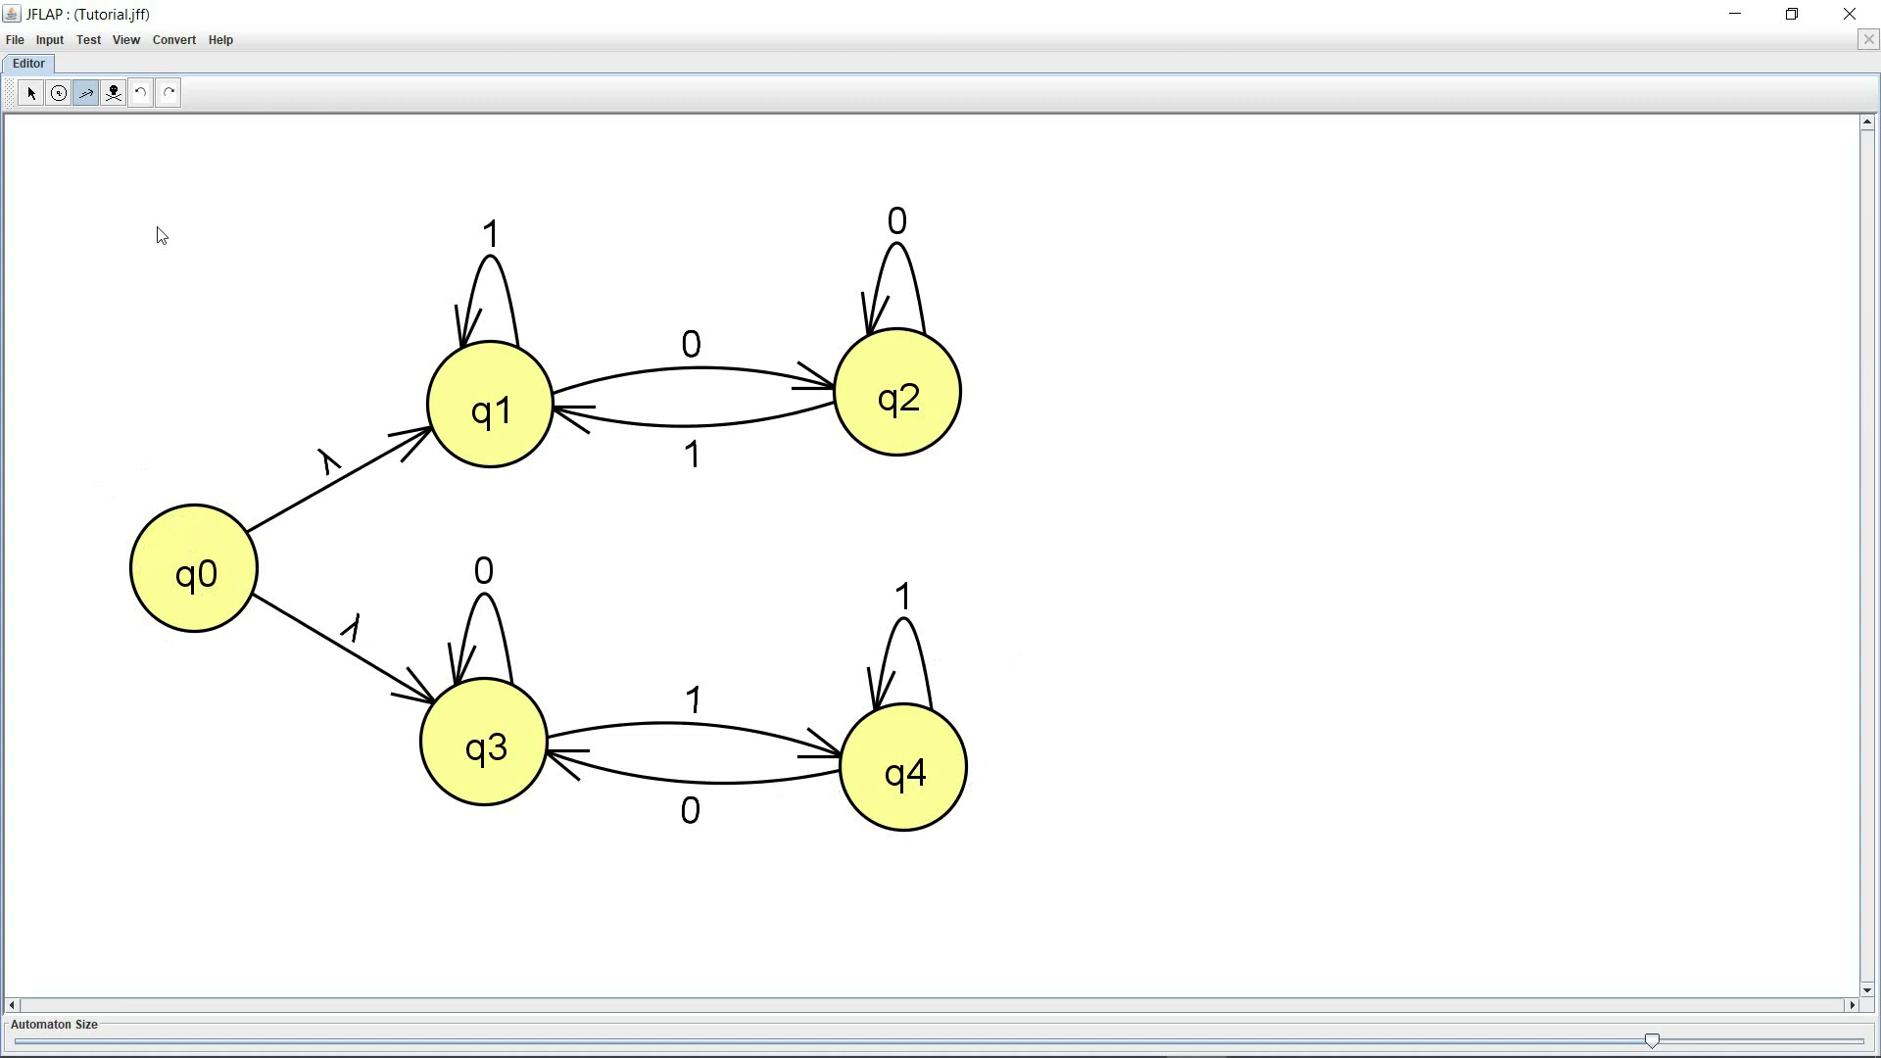
# - Attempt Convert to DFA and dismiss the missing initial state error
pyautogui.click(172, 45)
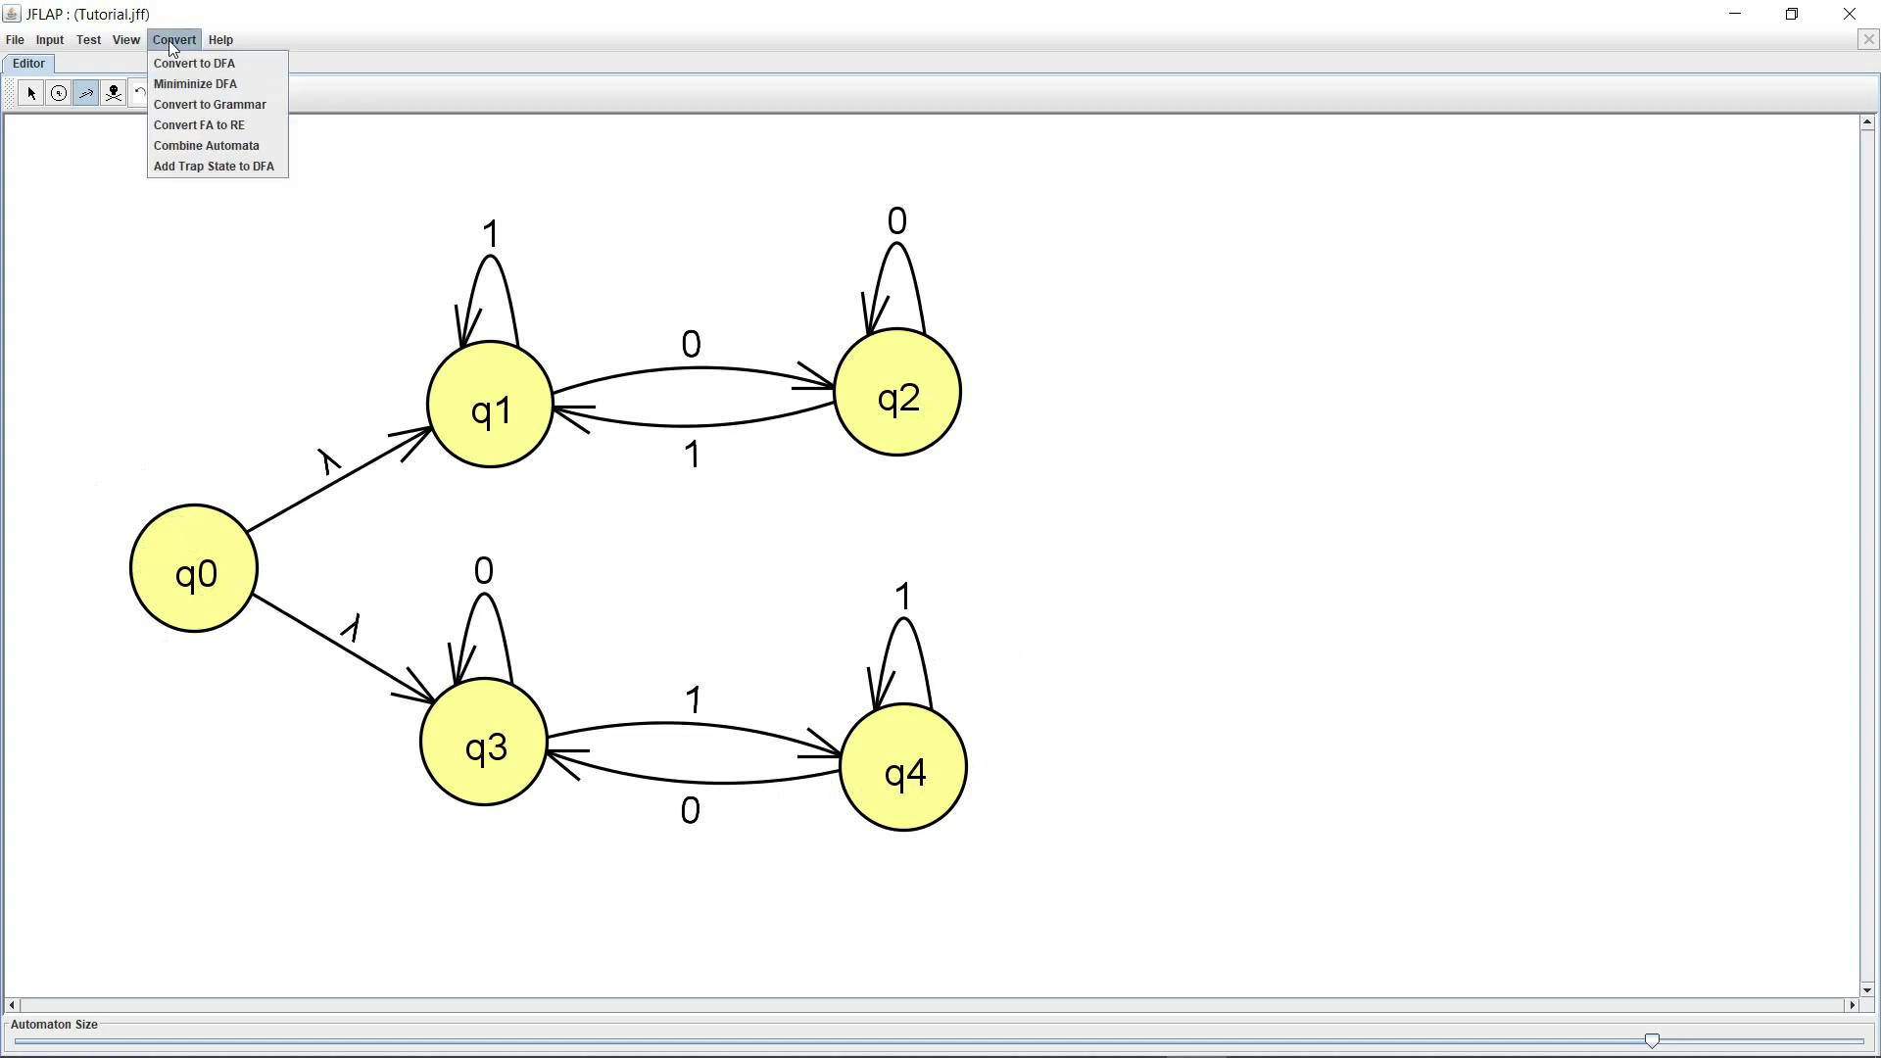
pyautogui.click(196, 63)
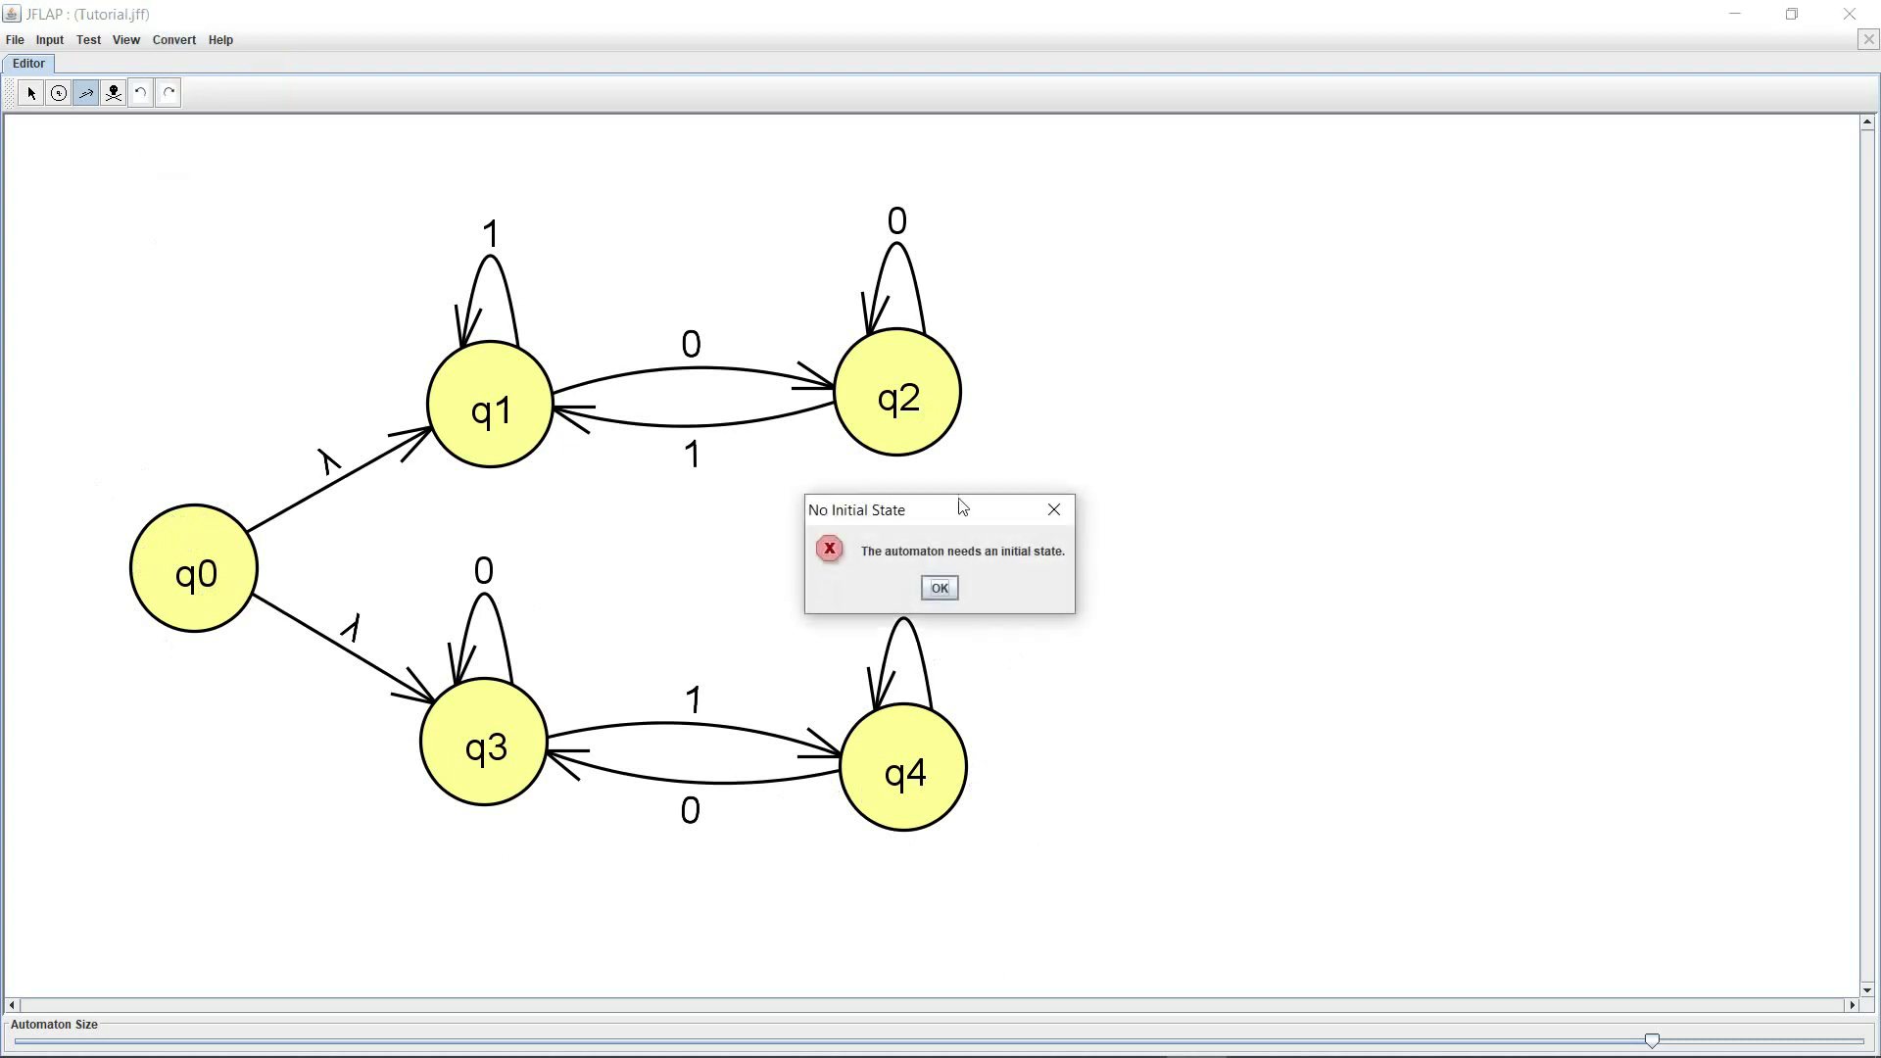
pyautogui.click(938, 588)
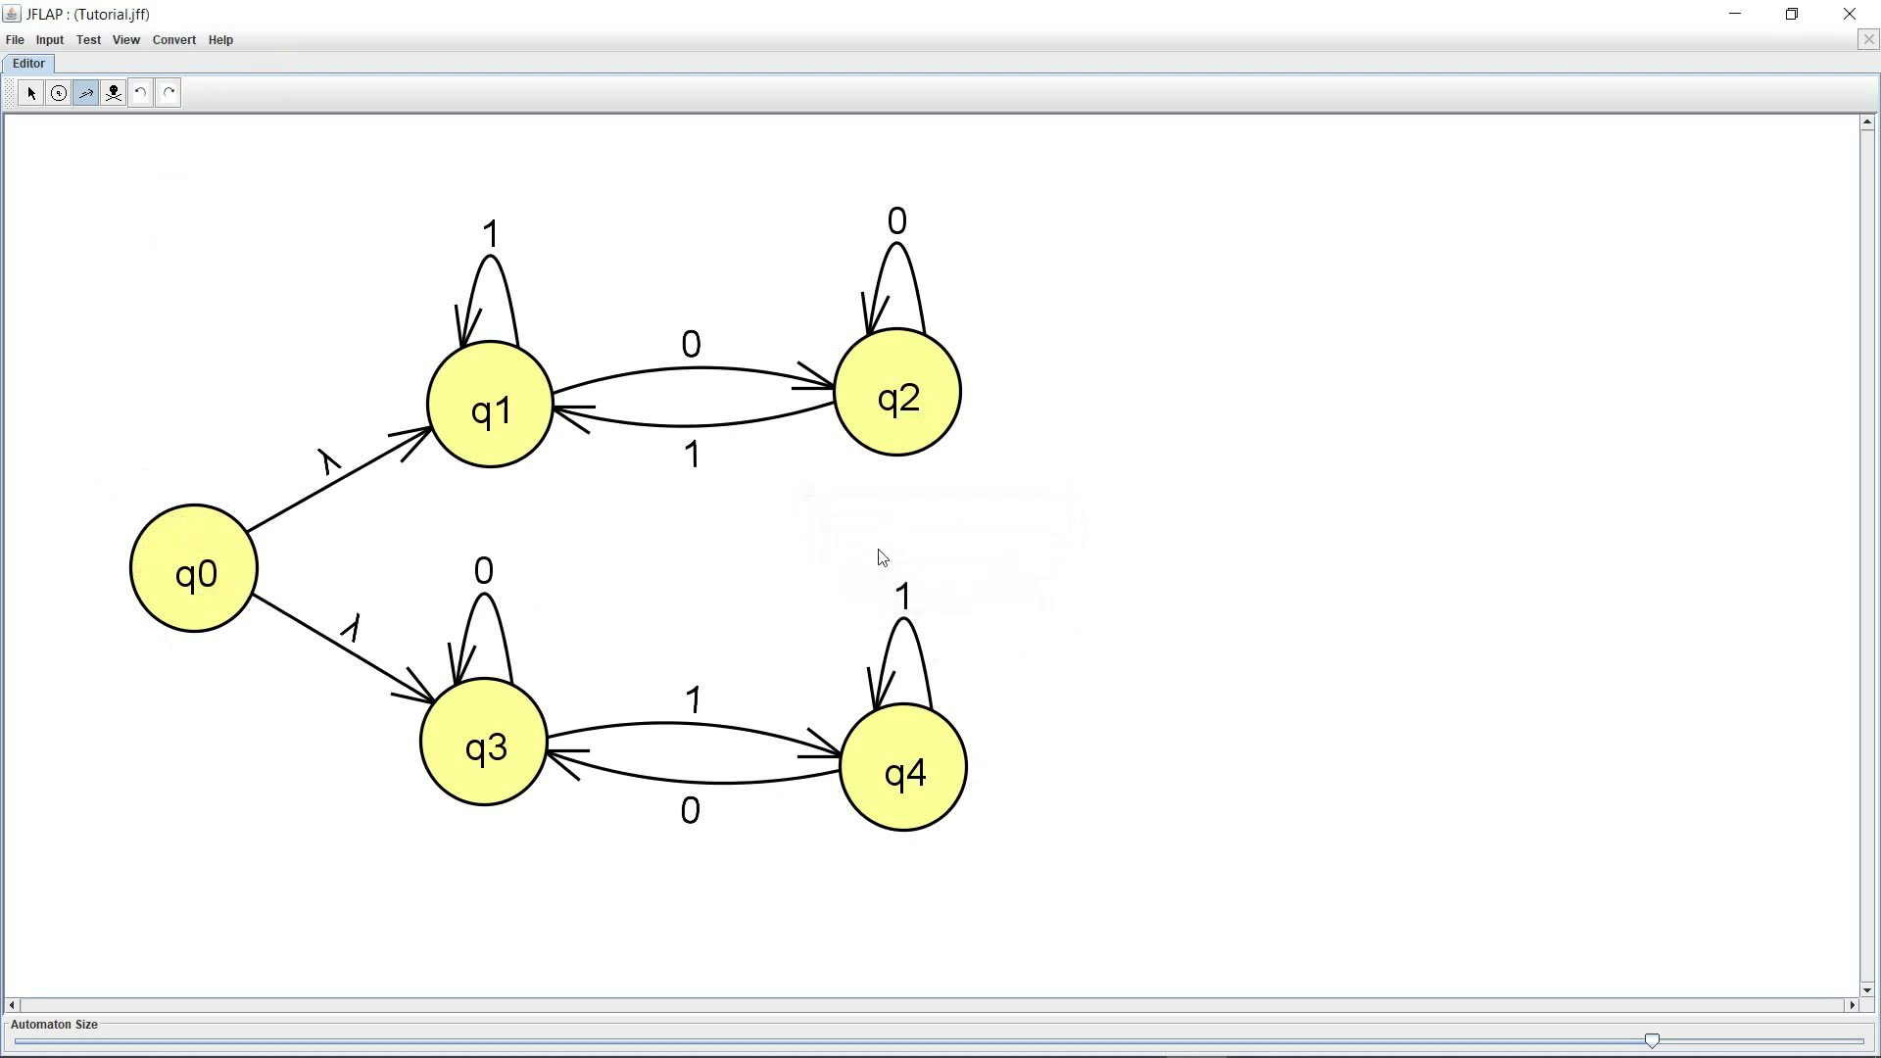
# - Mark q2 and q4 as final states and q0 as the initial state
pyautogui.click(33, 93)
pyautogui.rightClick(877, 385)
pyautogui.click(901, 419)
pyautogui.rightClick(901, 403)
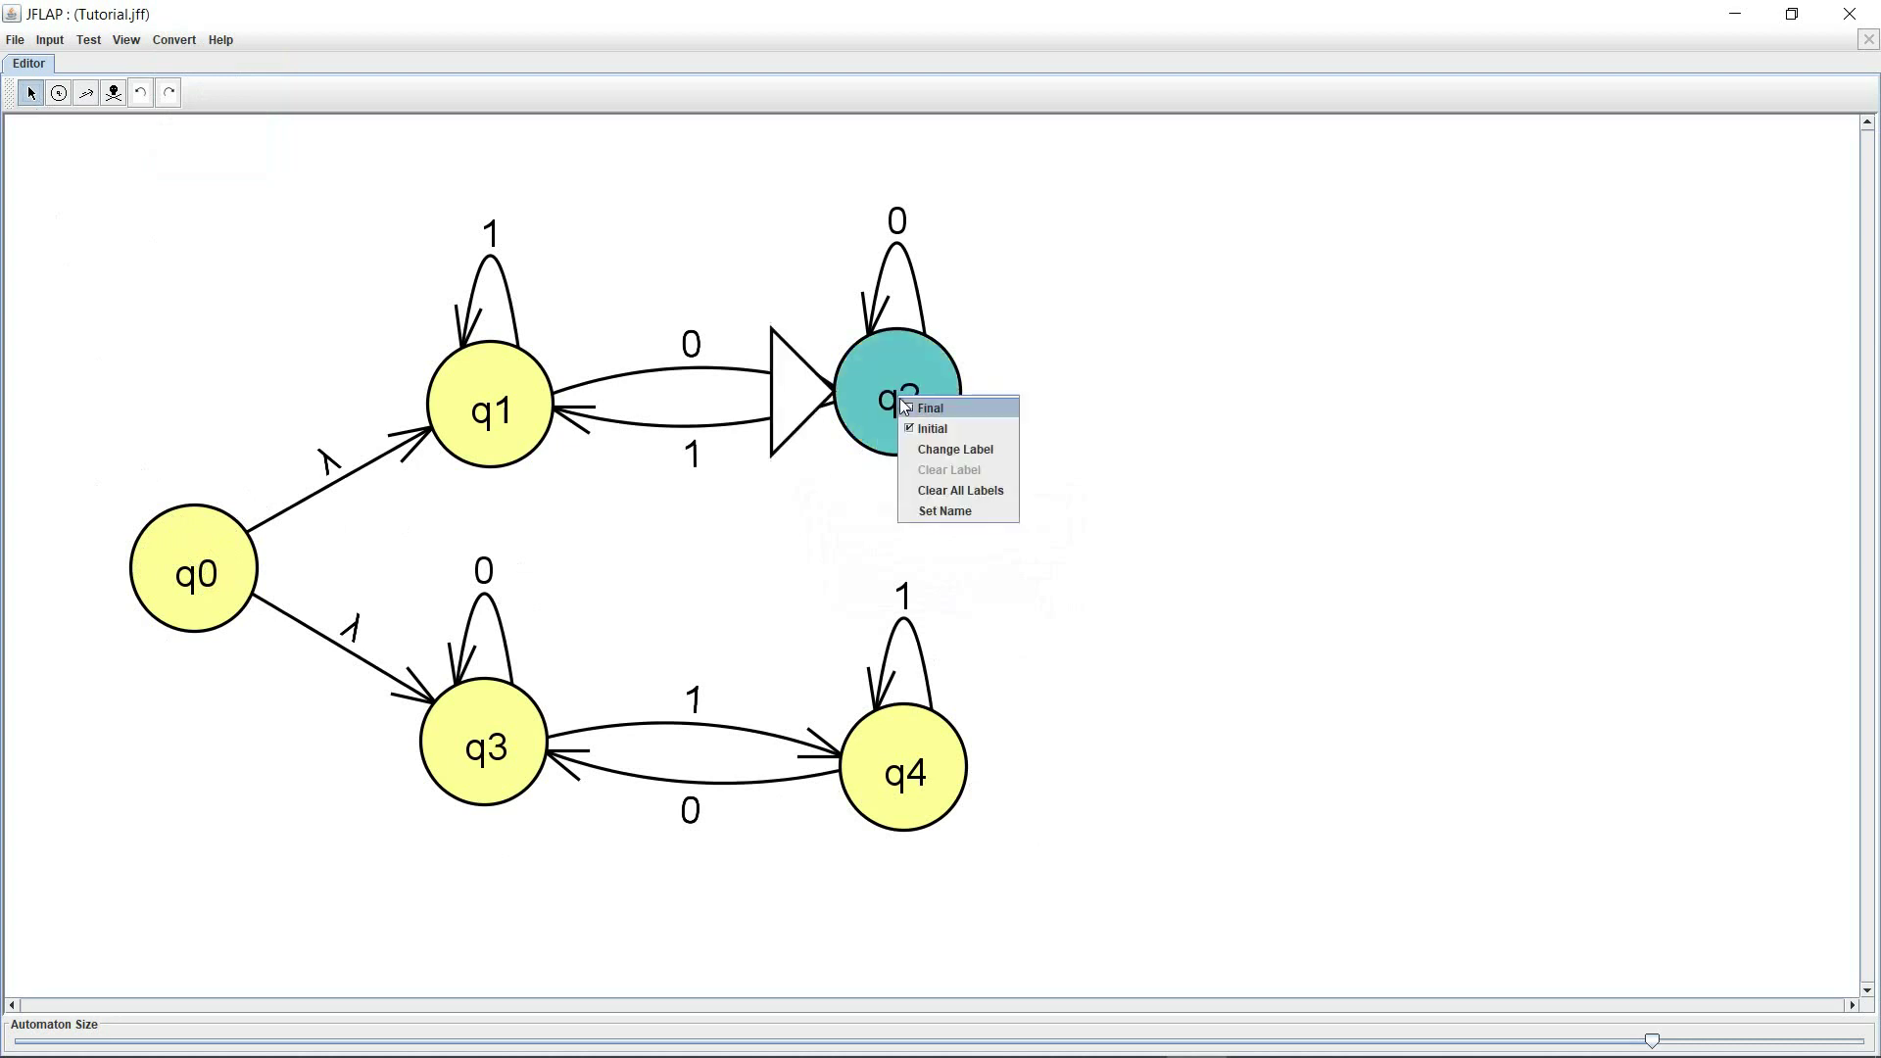
pyautogui.click(917, 424)
pyautogui.rightClick(903, 396)
pyautogui.click(917, 405)
pyautogui.rightClick(881, 784)
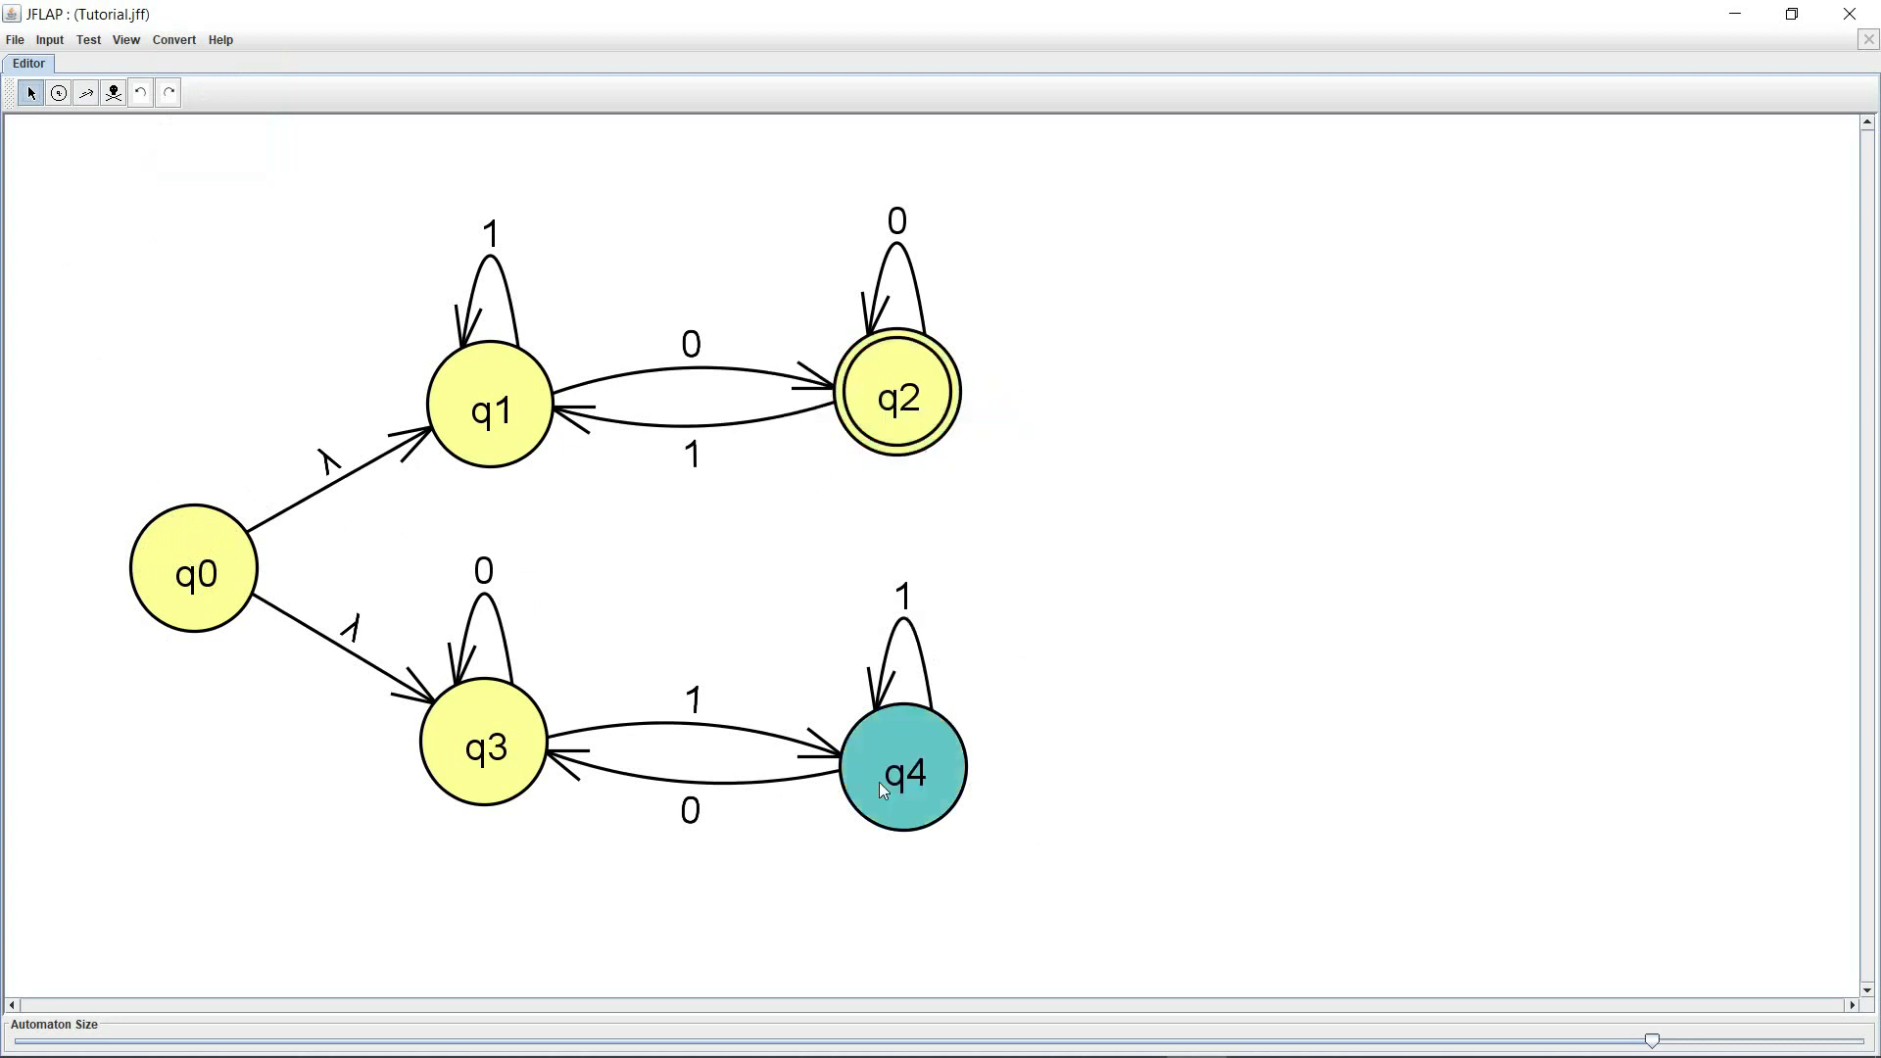
pyautogui.click(900, 795)
pyautogui.rightClick(161, 522)
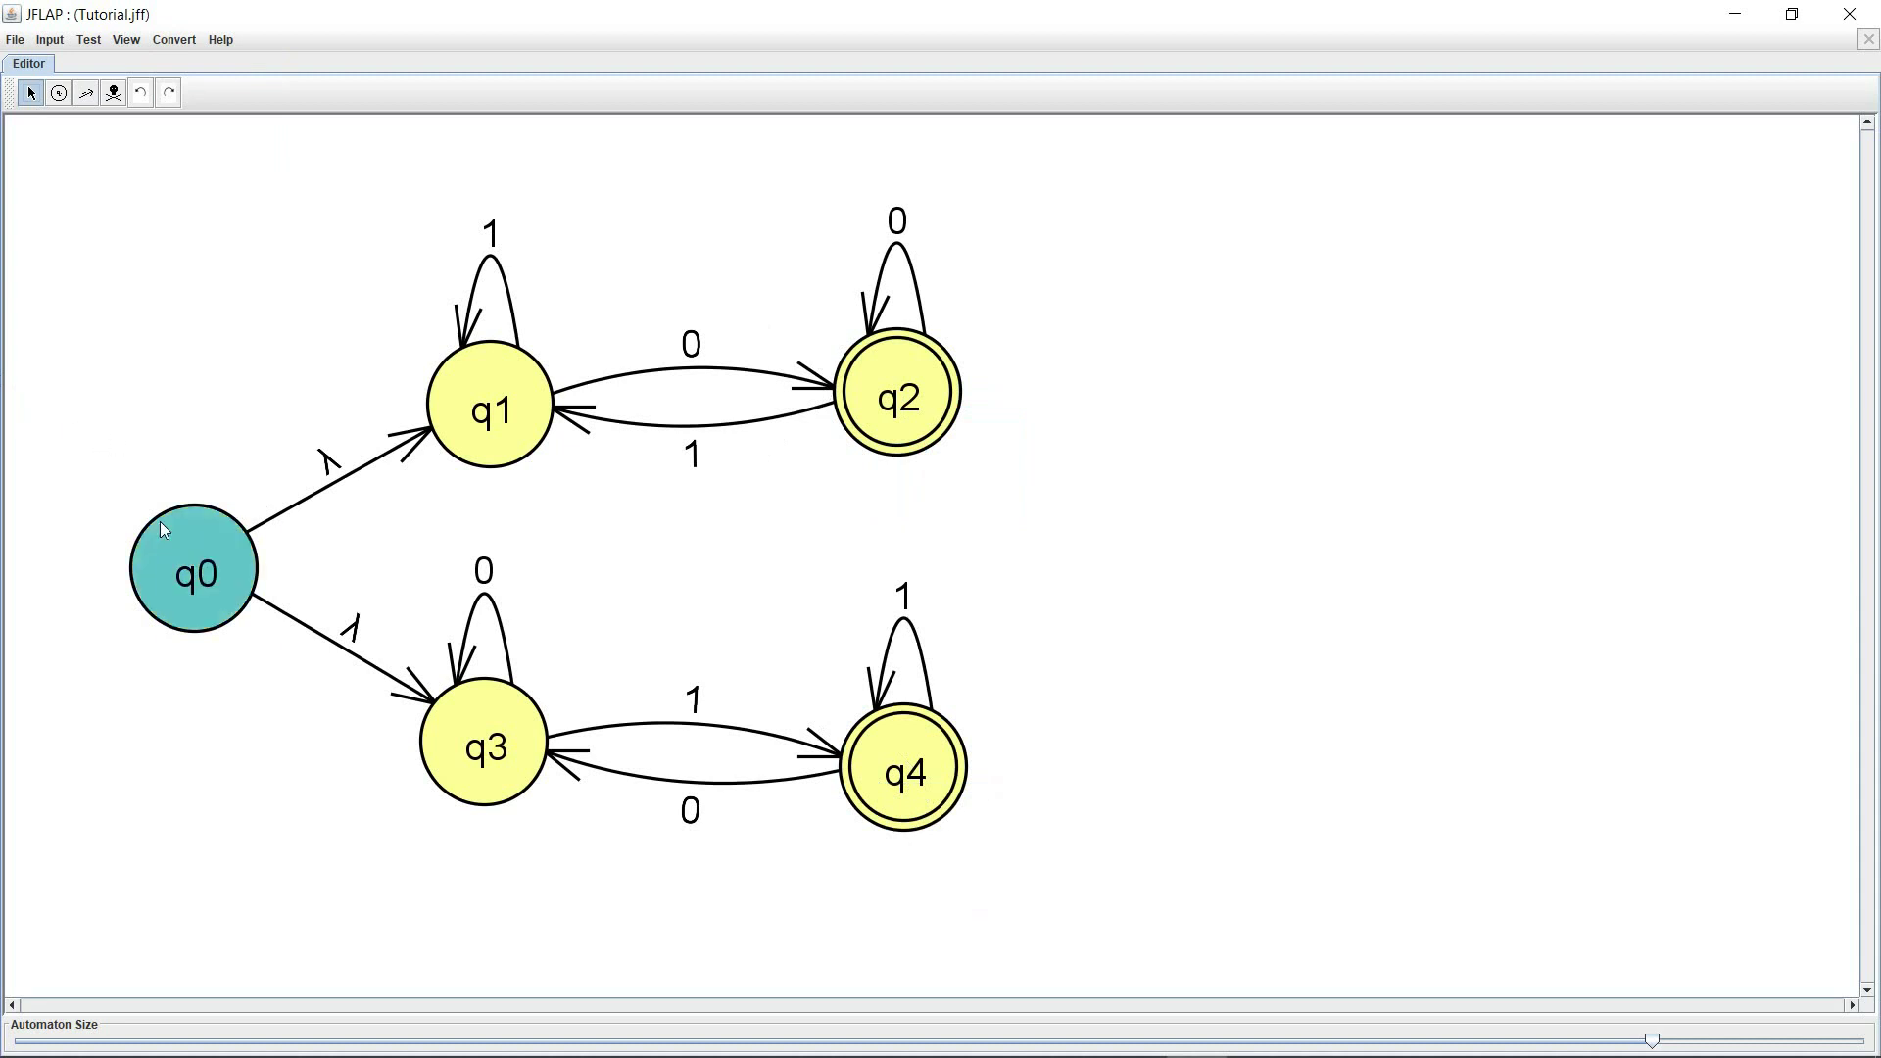
pyautogui.click(199, 557)
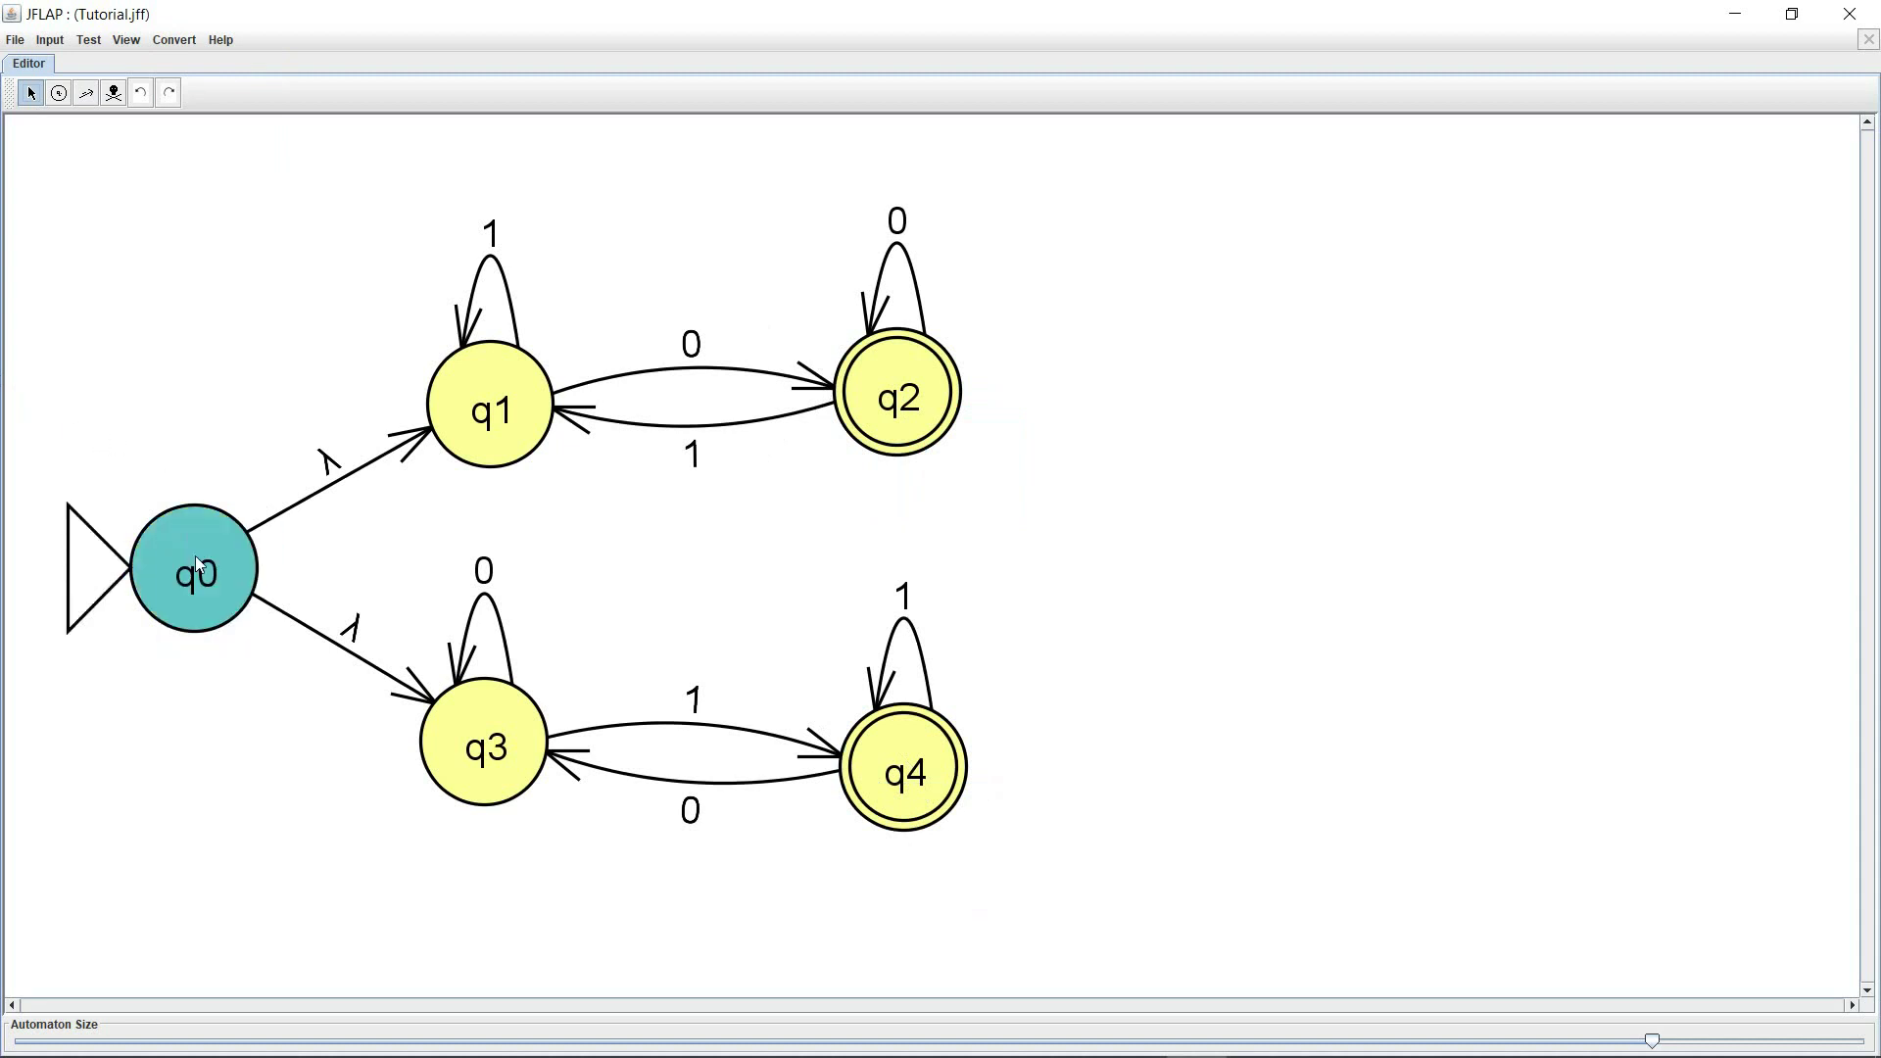
pyautogui.click(219, 235)
pyautogui.click(175, 39)
# - Convert the NFA to a DFA and complete all states and transitions
pyautogui.click(178, 63)
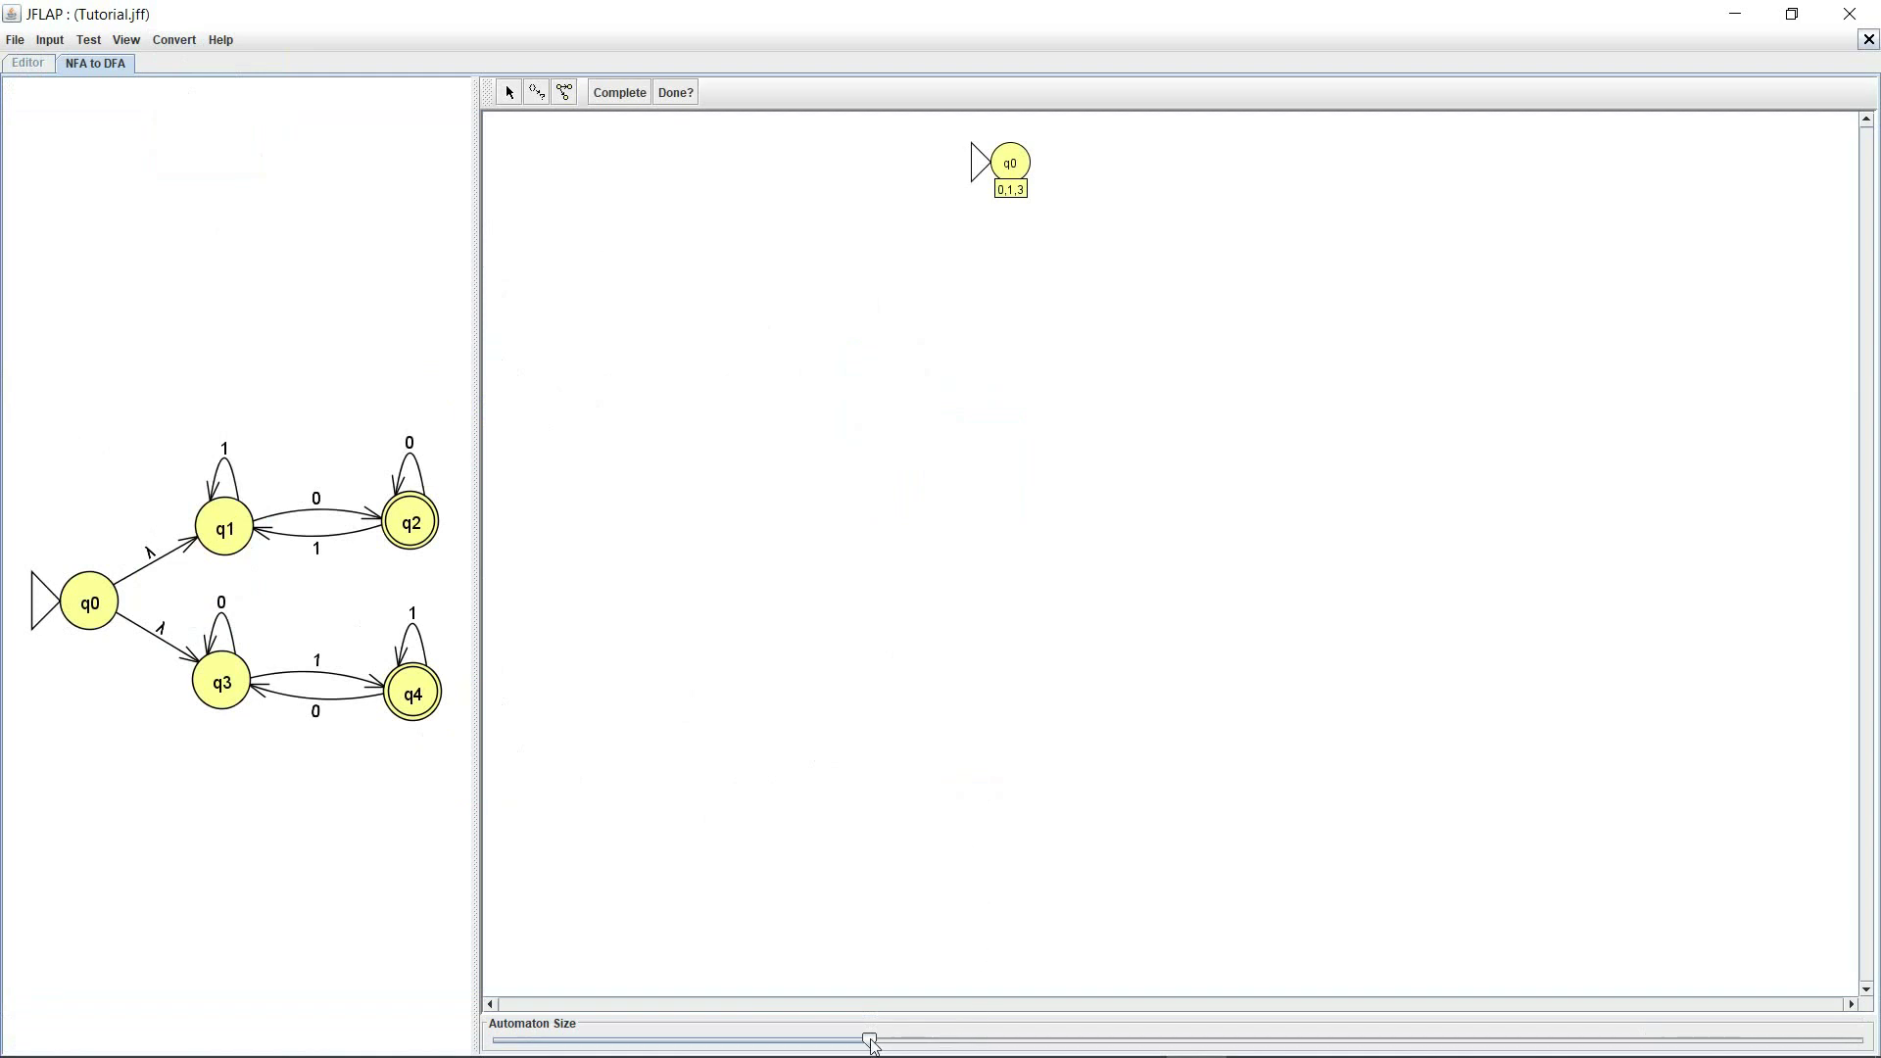
pyautogui.moveTo(872, 1042); pyautogui.dragTo(1481, 1041)
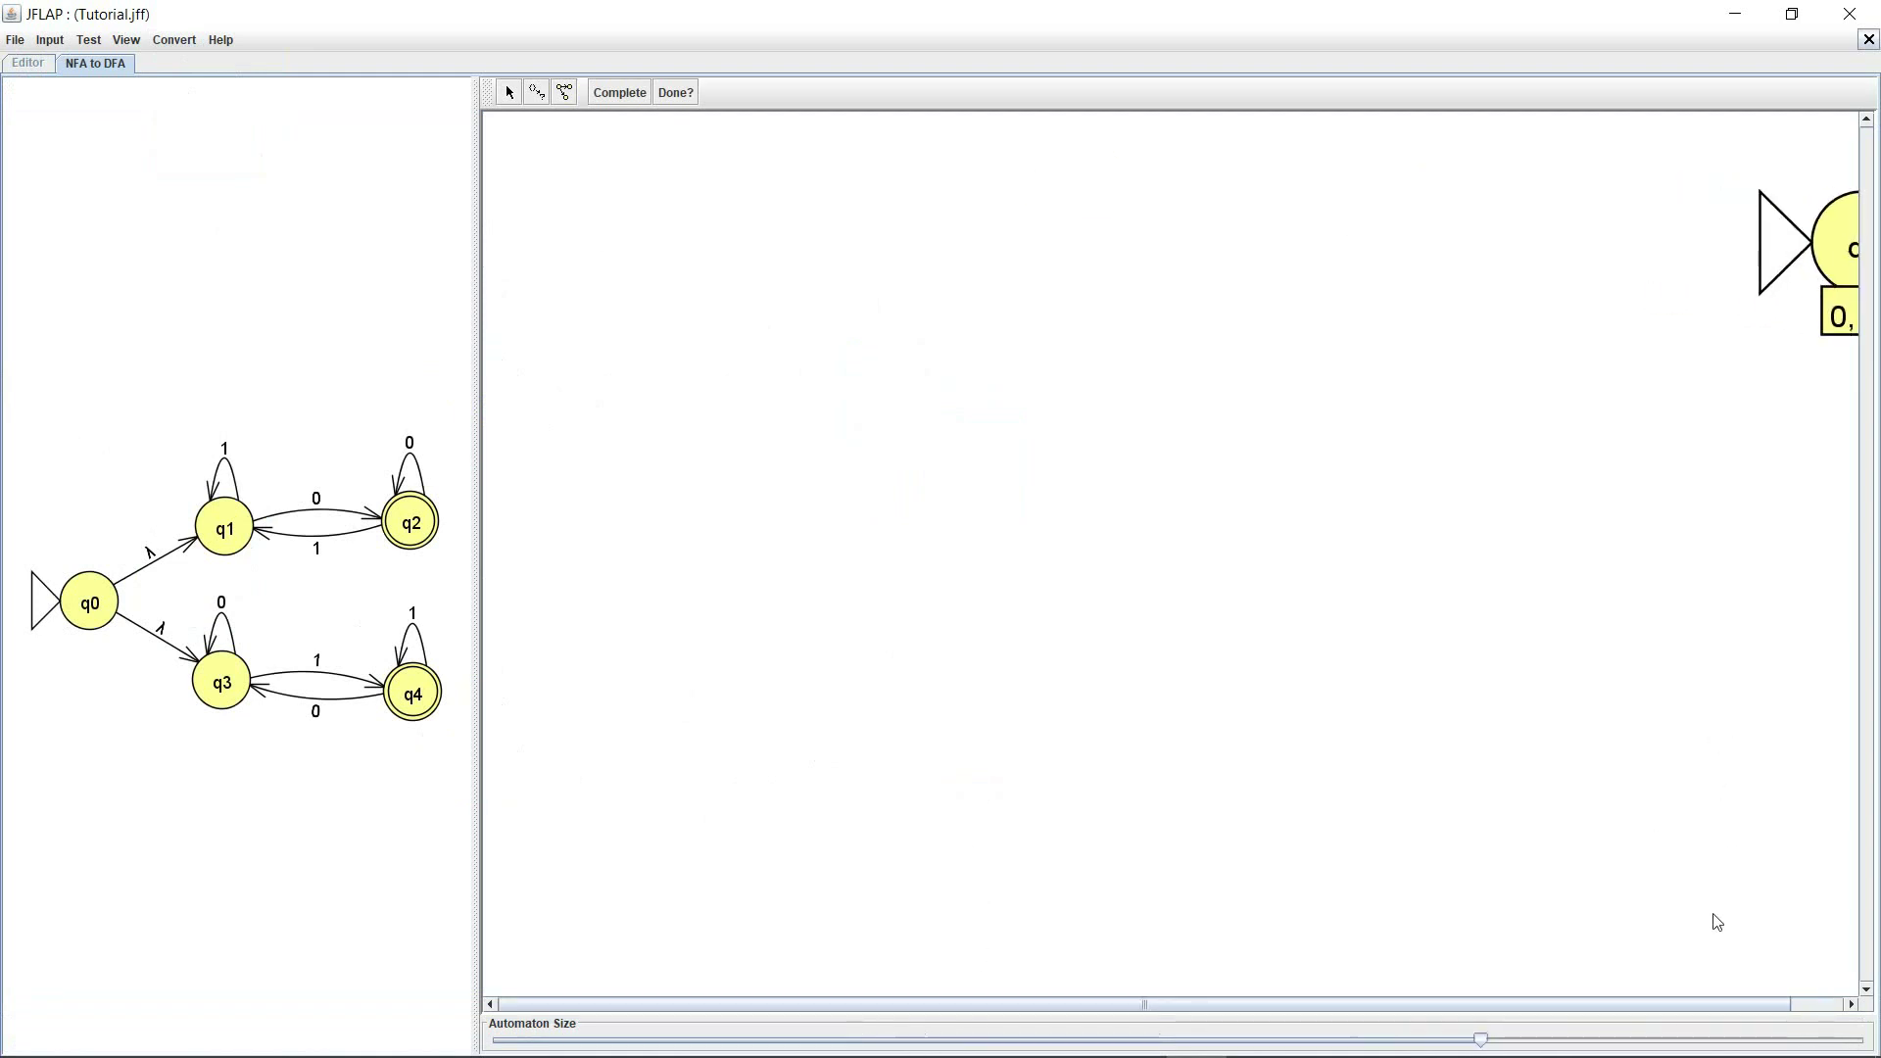
pyautogui.moveTo(1669, 1005); pyautogui.dragTo(1823, 1006)
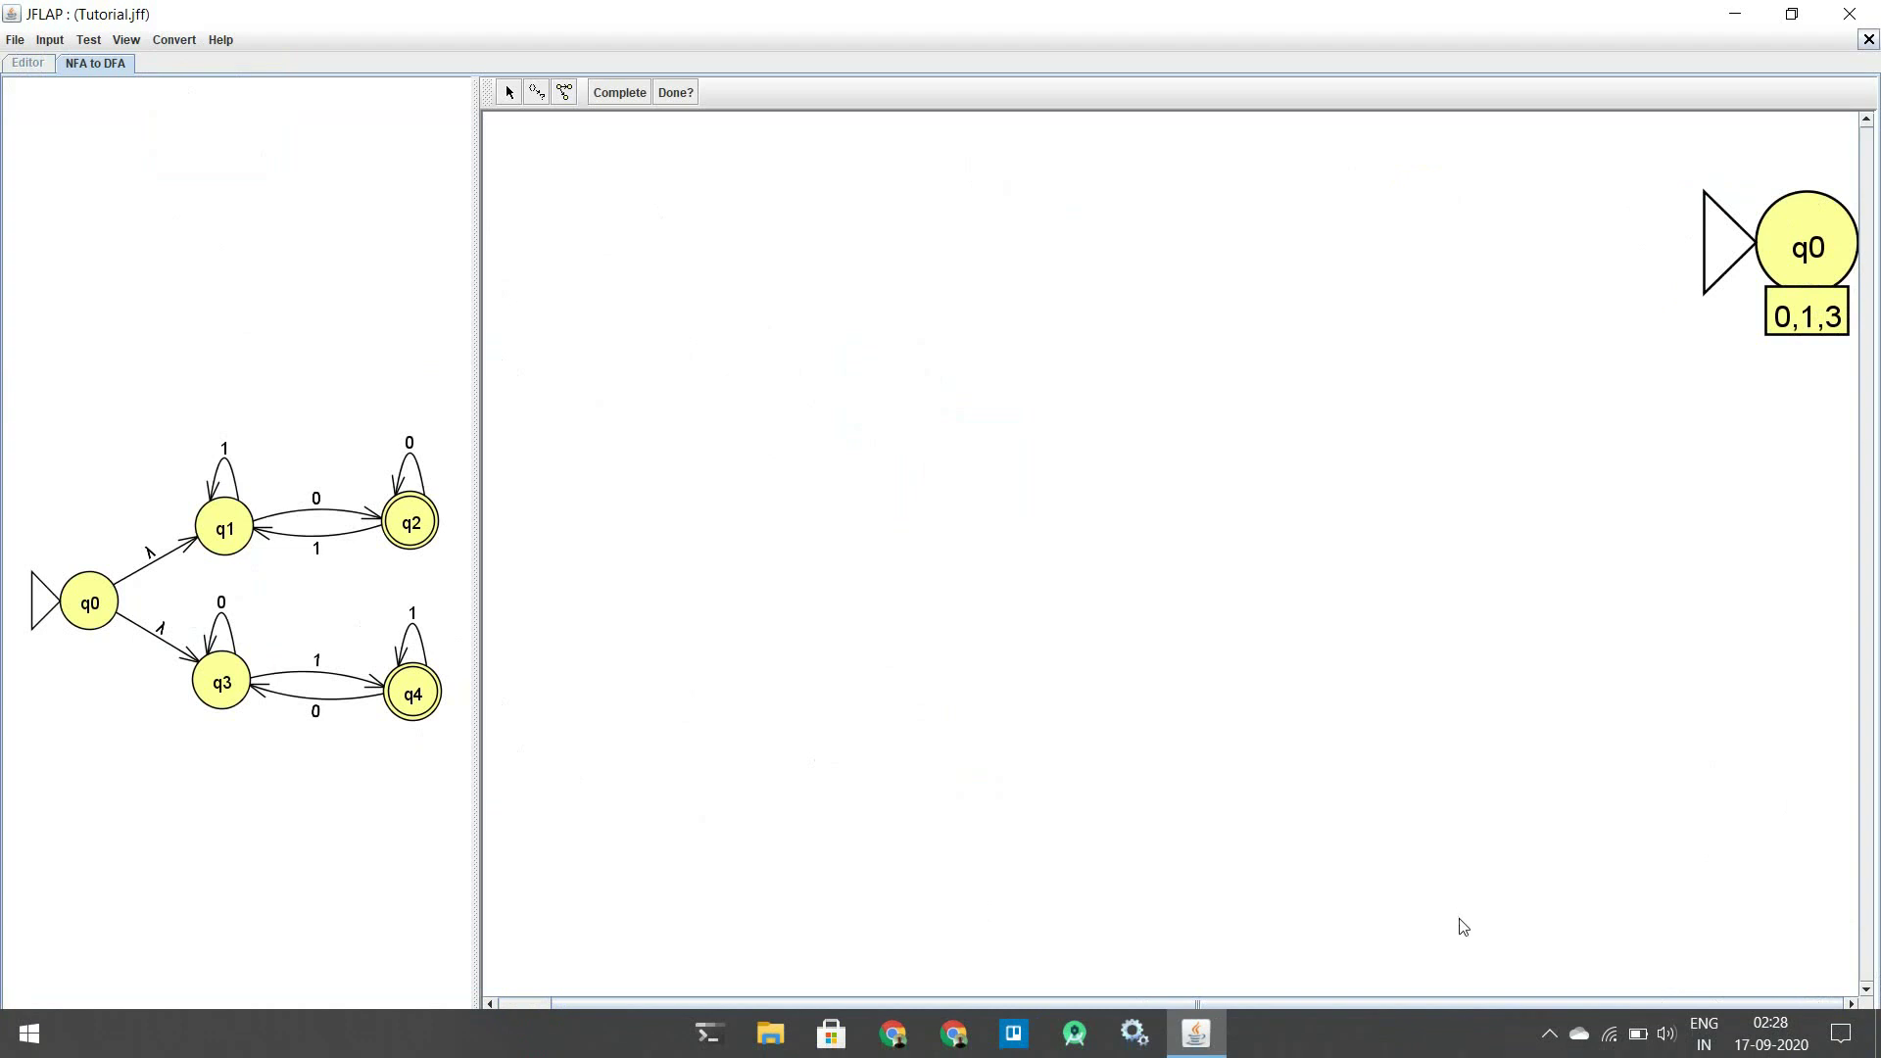
pyautogui.moveTo(1479, 1037)
pyautogui.mouseDown()
pyautogui.moveTo(870, 987)
pyautogui.moveTo(620, 678)
pyautogui.mouseUp()
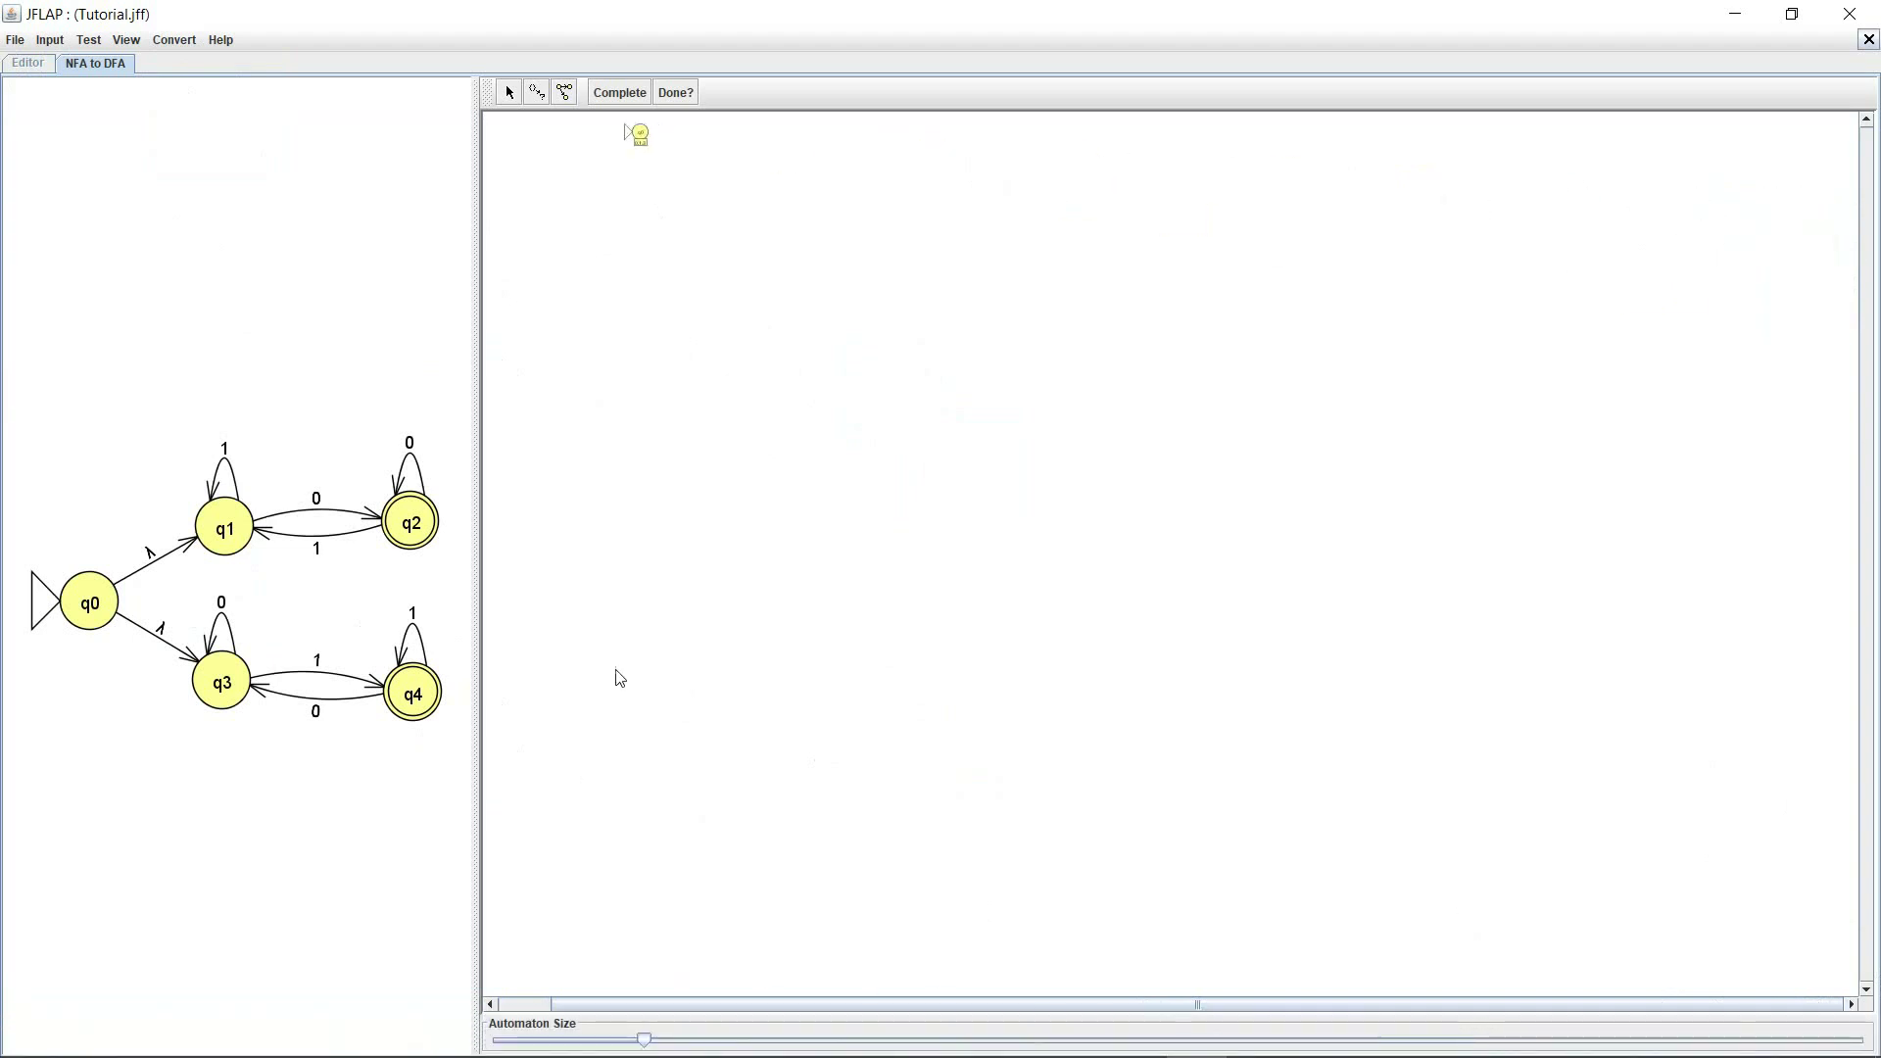
pyautogui.click(620, 92)
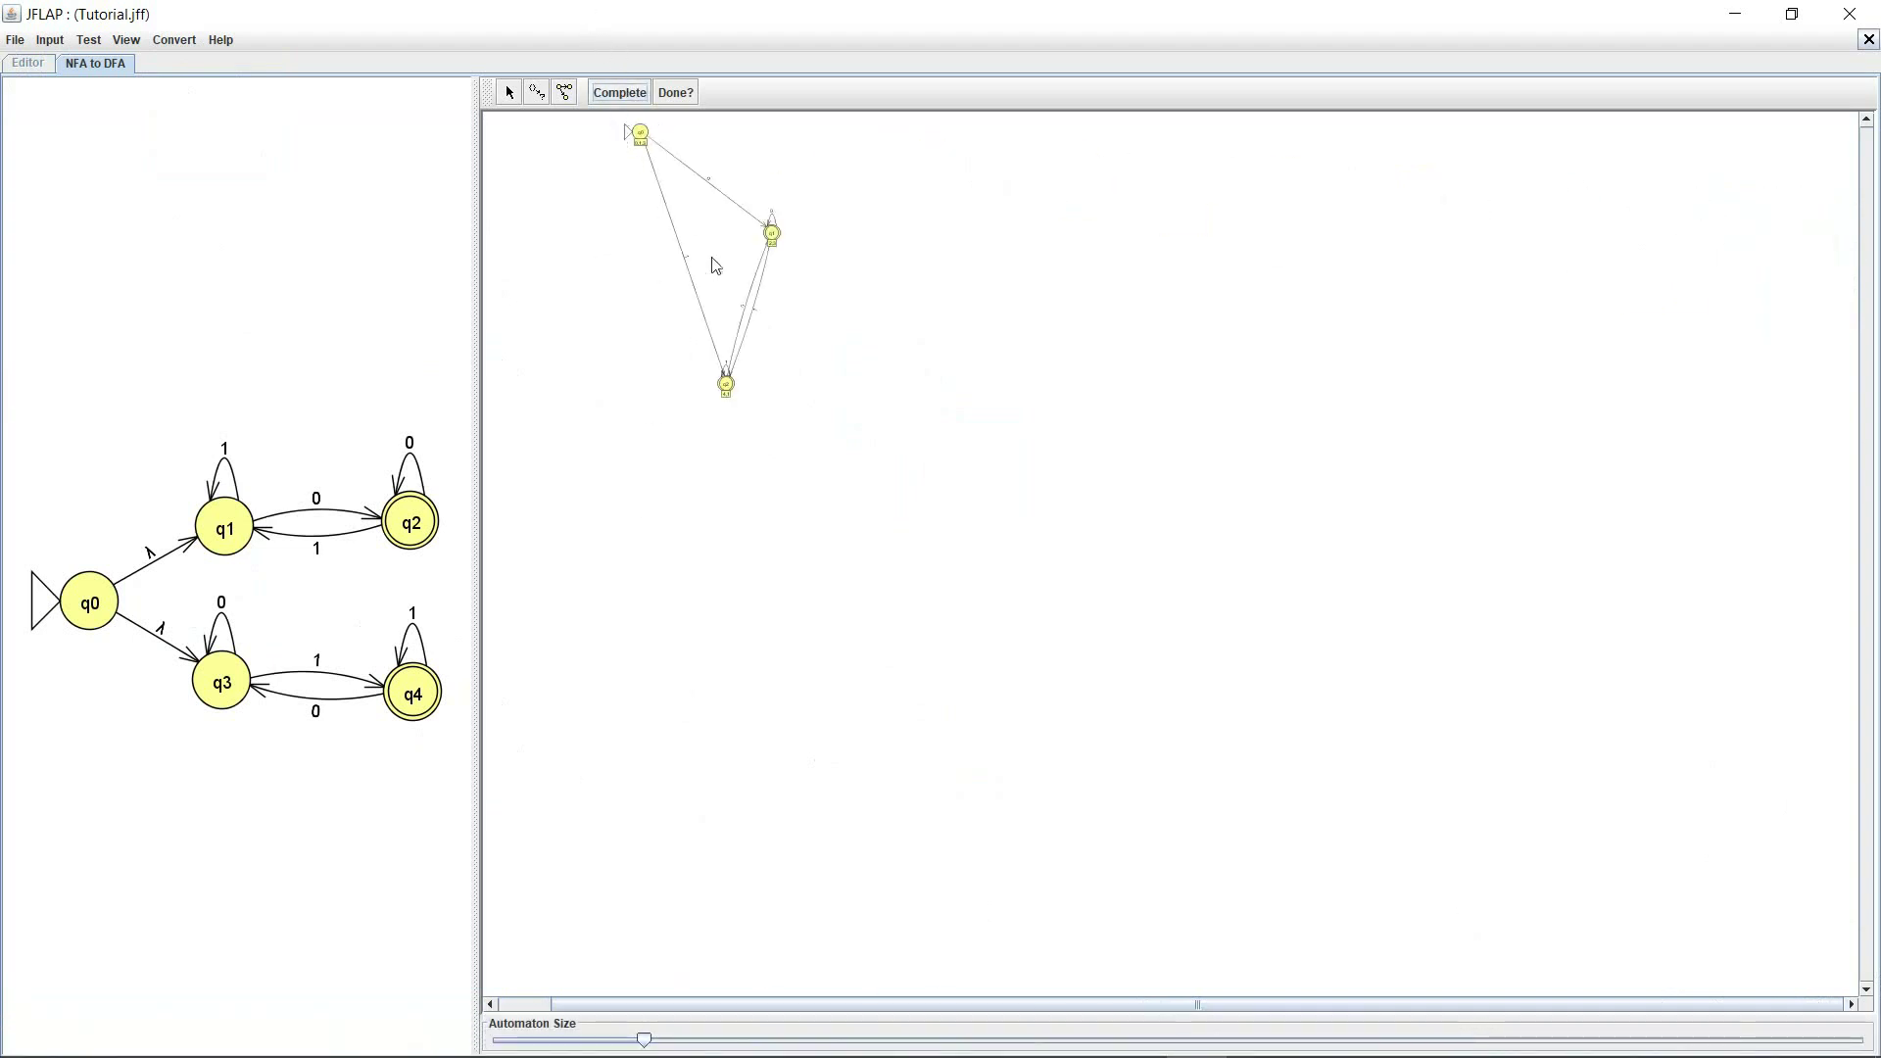
# - Enlarge the DFA and lay out q0, q1 and q2 with q2 below between them
pyautogui.press('a')
pyautogui.moveTo(770, 232); pyautogui.dragTo(692, 149)
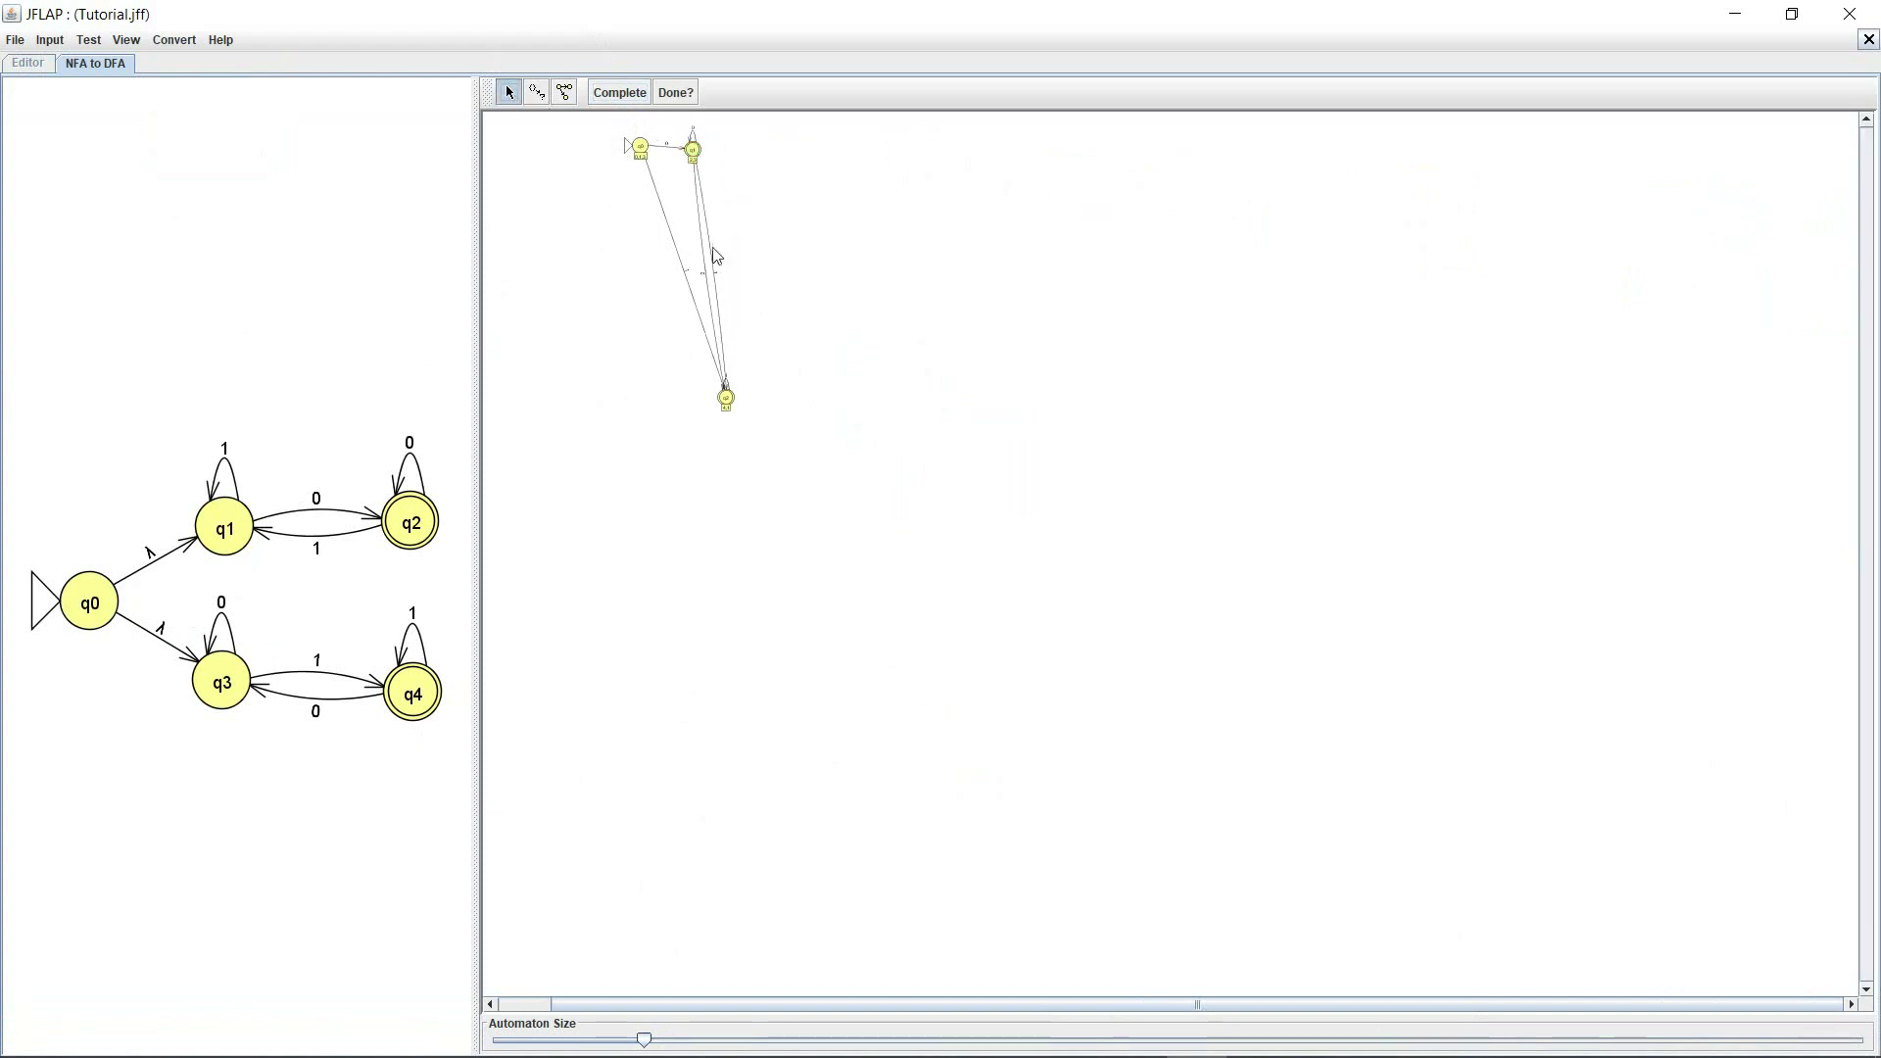
pyautogui.moveTo(726, 392); pyautogui.dragTo(667, 195)
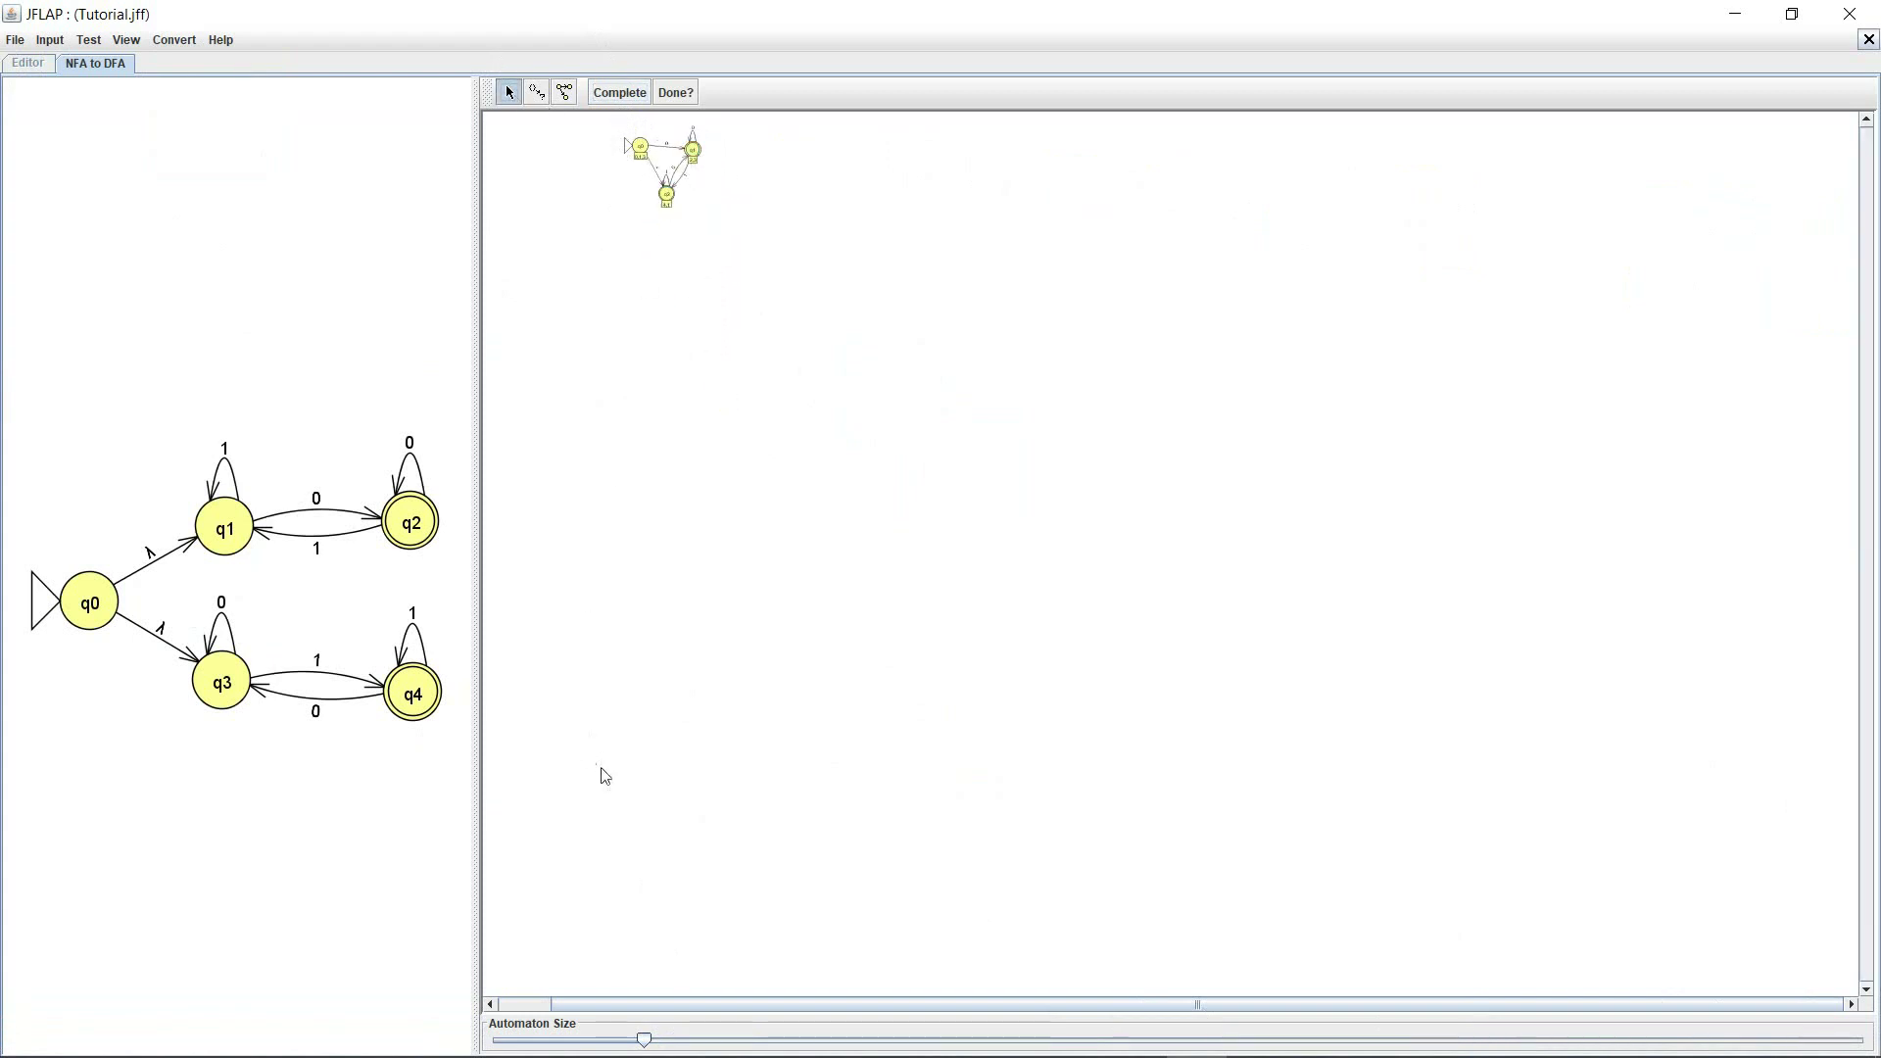
pyautogui.moveTo(644, 1040); pyautogui.dragTo(1373, 1045)
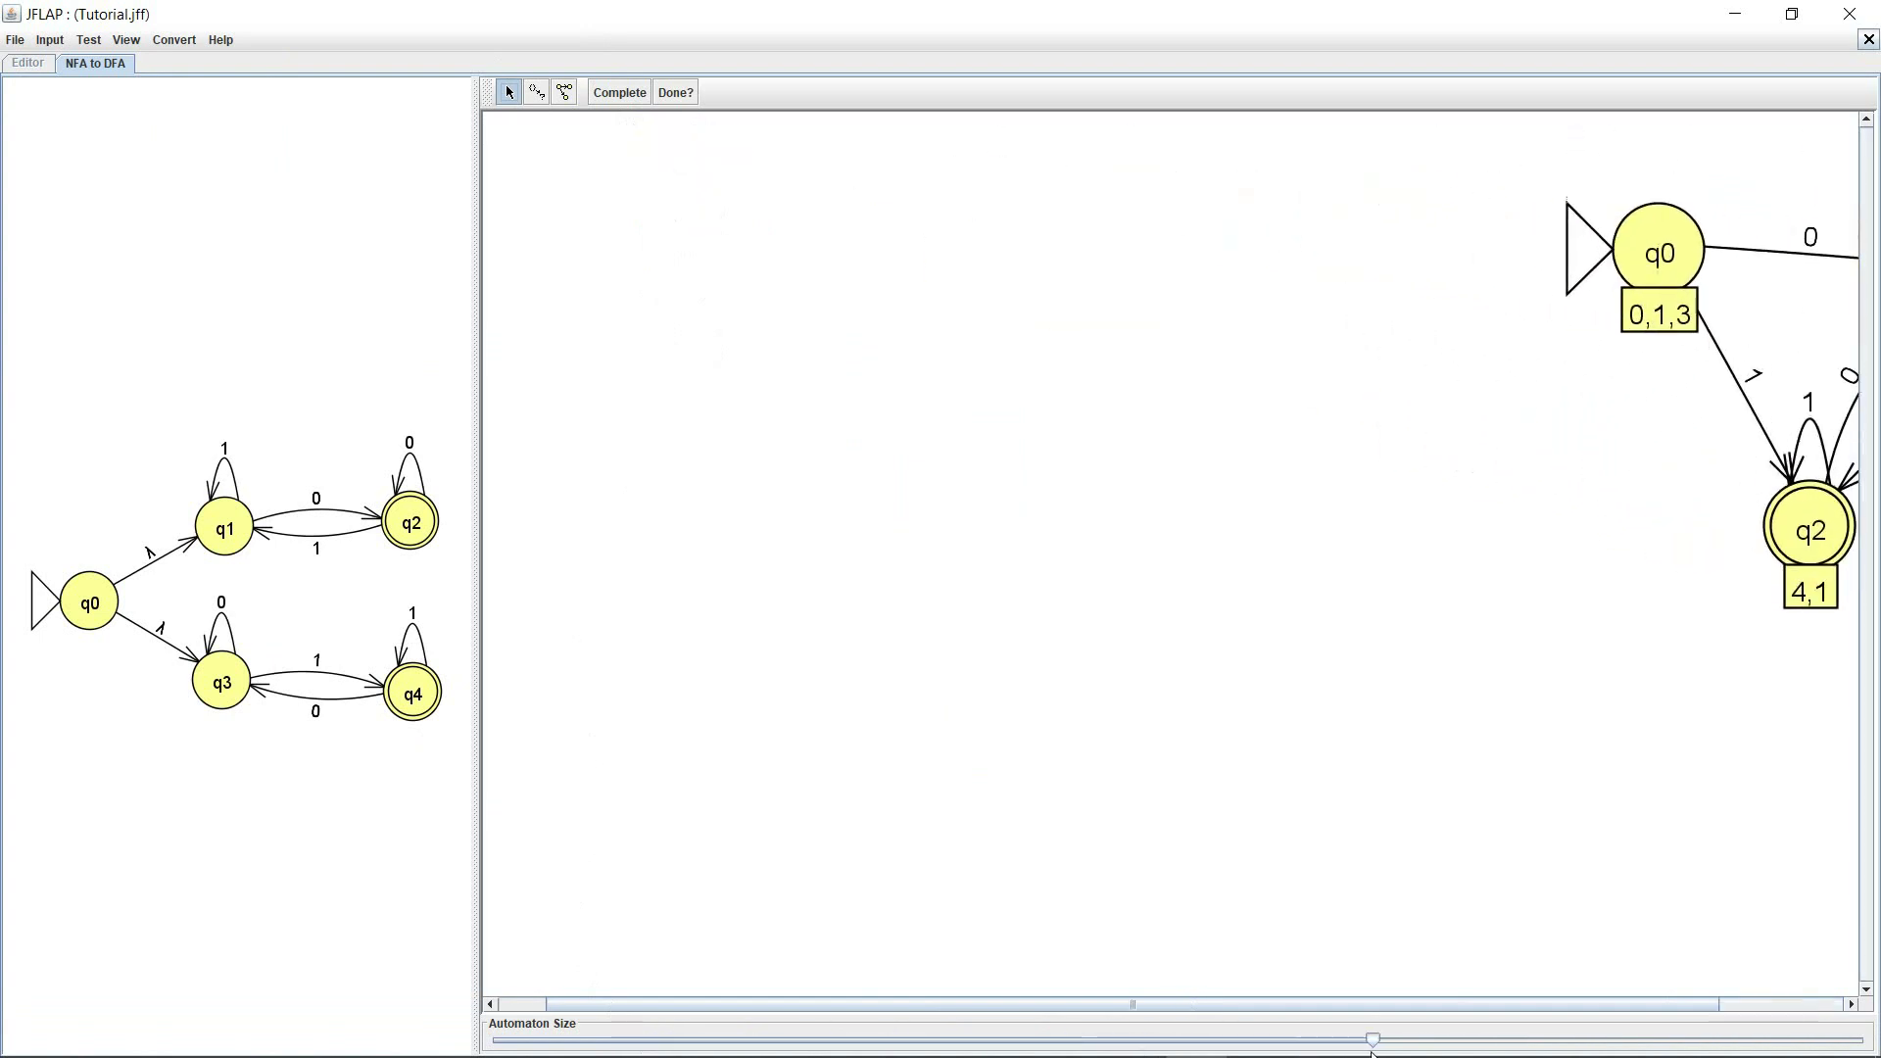
pyautogui.moveTo(1175, 1009); pyautogui.dragTo(1393, 1010)
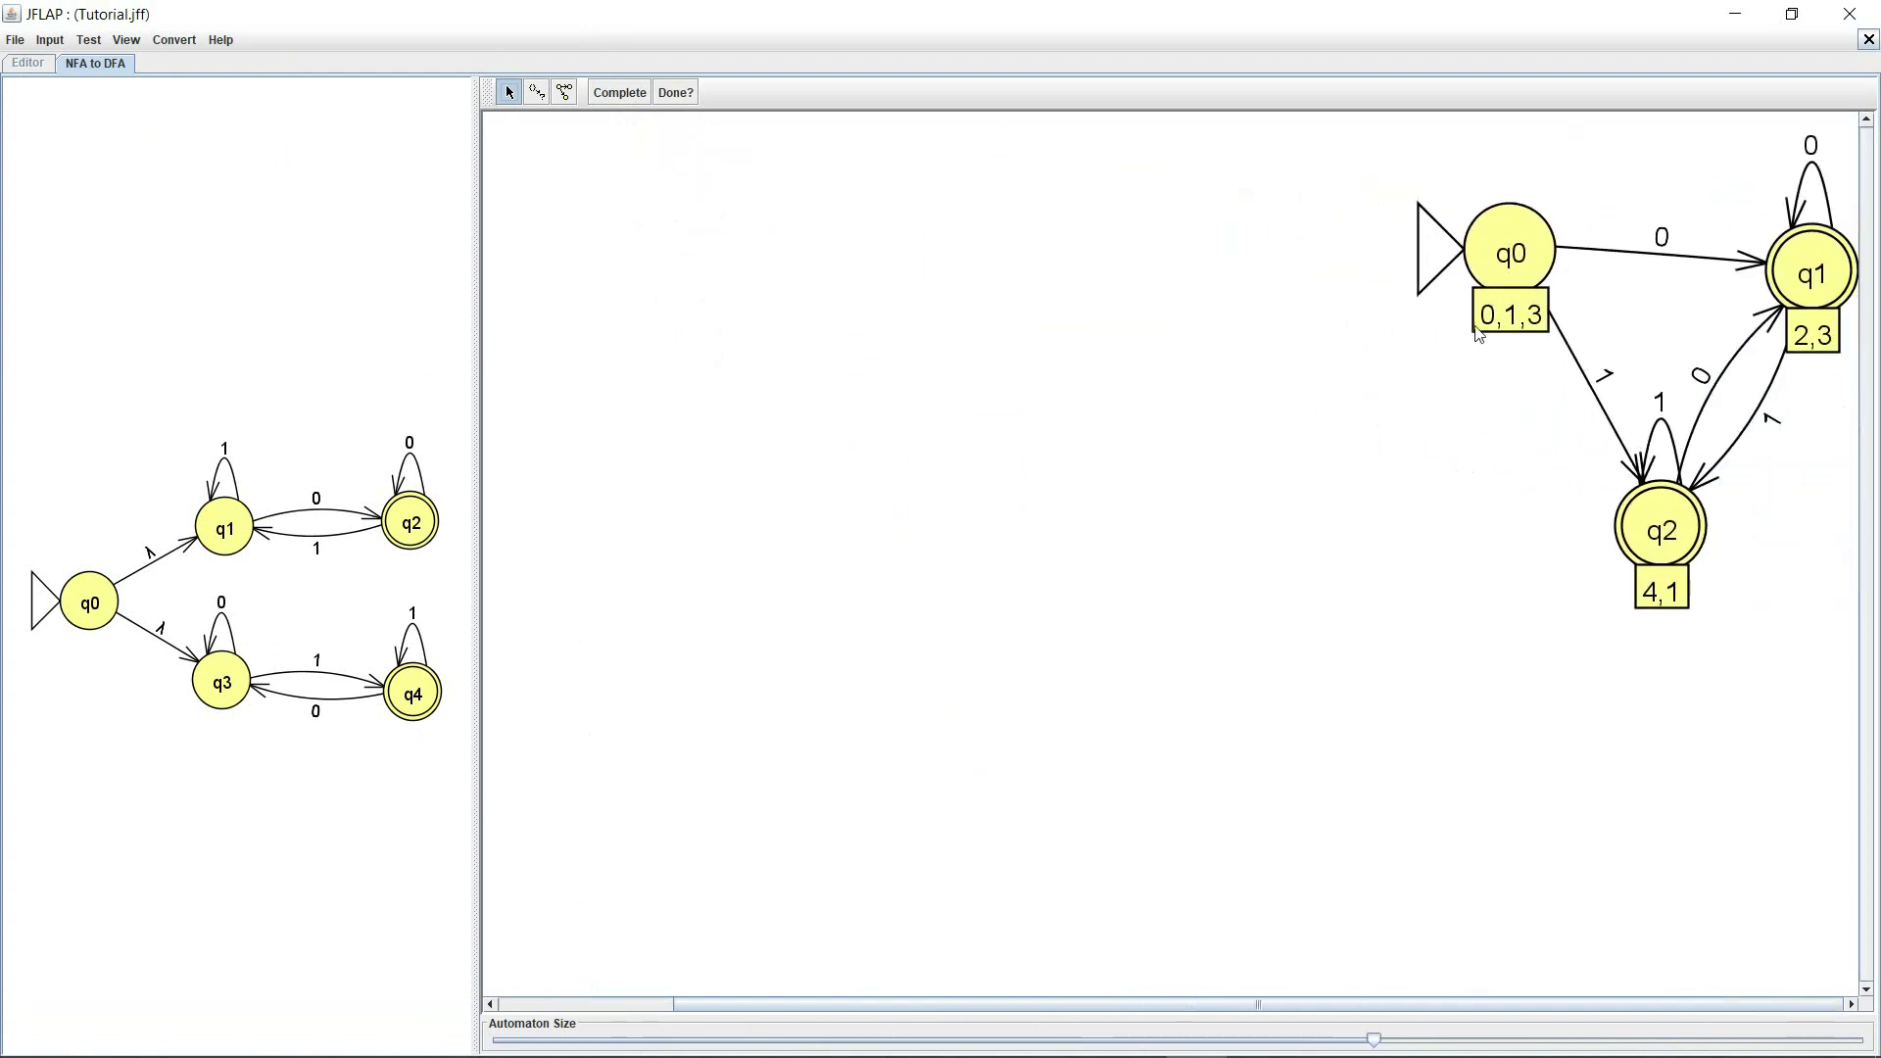
pyautogui.moveTo(1518, 231); pyautogui.dragTo(688, 276)
pyautogui.moveTo(1812, 270); pyautogui.dragTo(1032, 238)
pyautogui.moveTo(1632, 561); pyautogui.dragTo(914, 557)
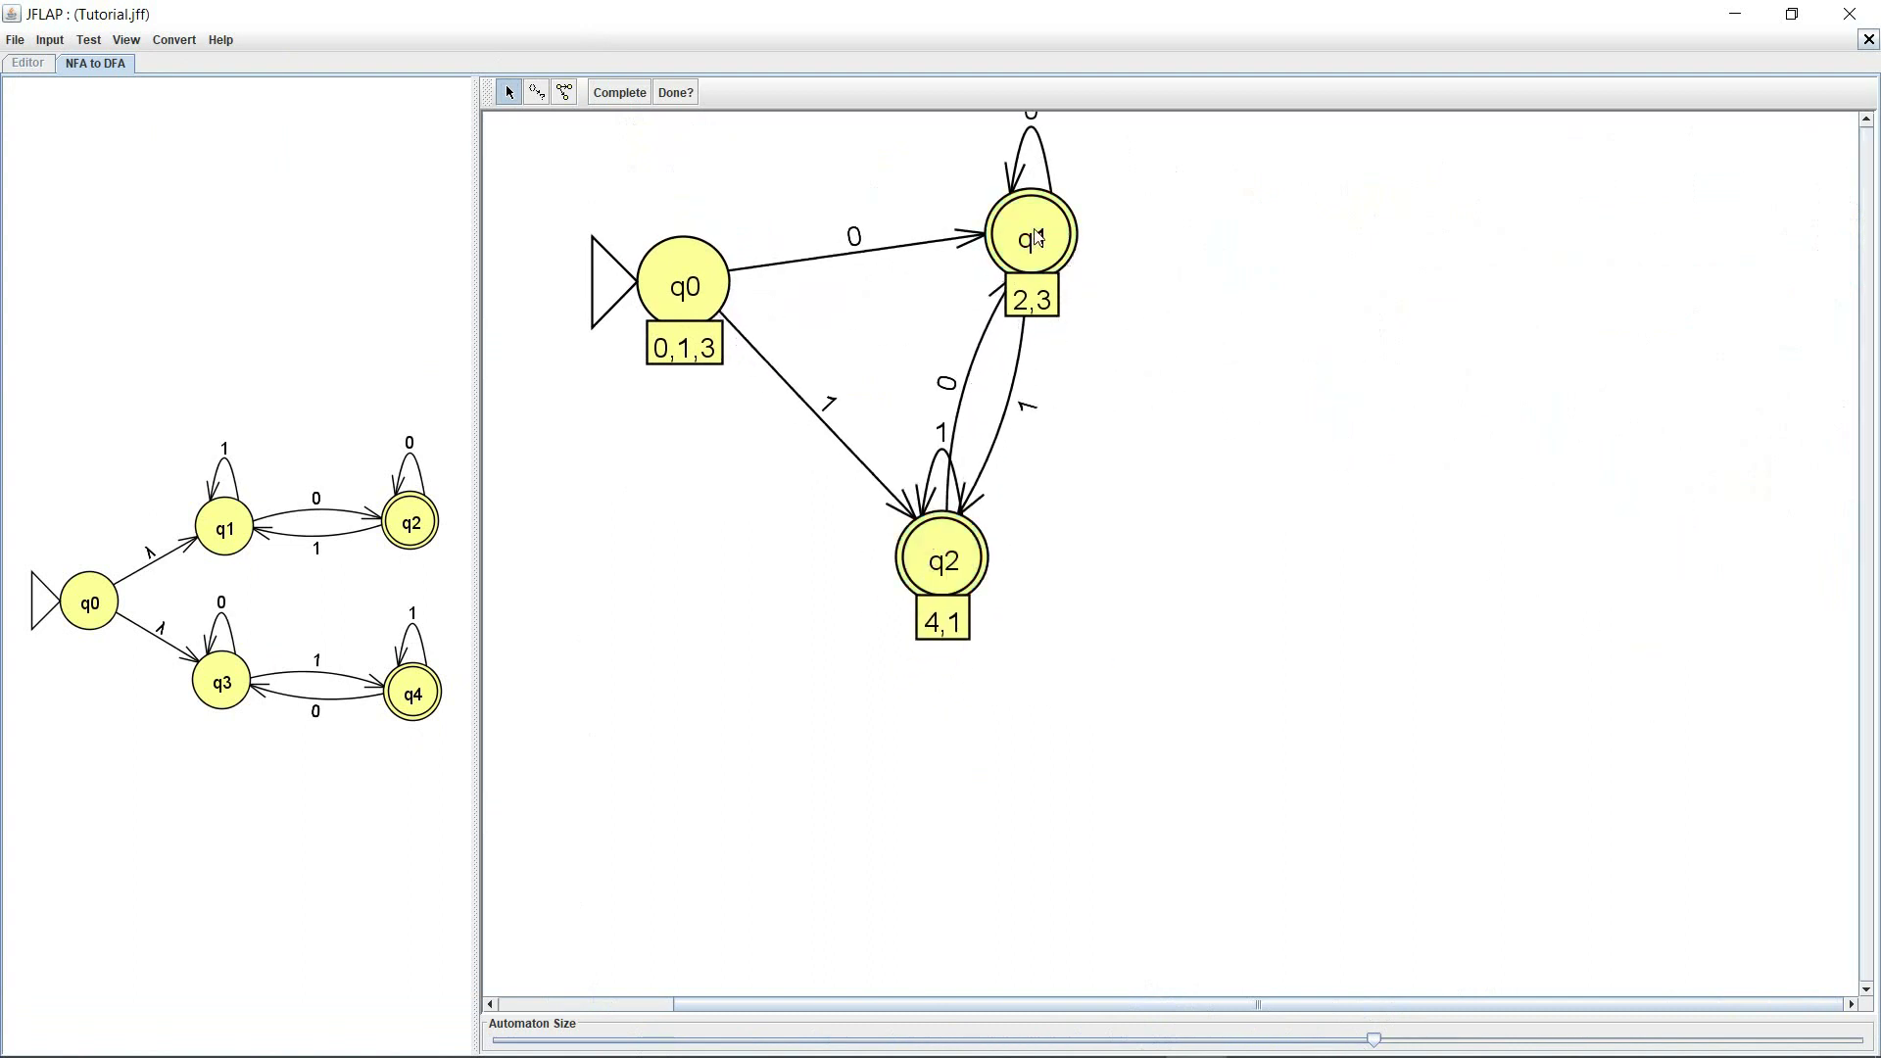
pyautogui.moveTo(1038, 243); pyautogui.dragTo(1087, 278)
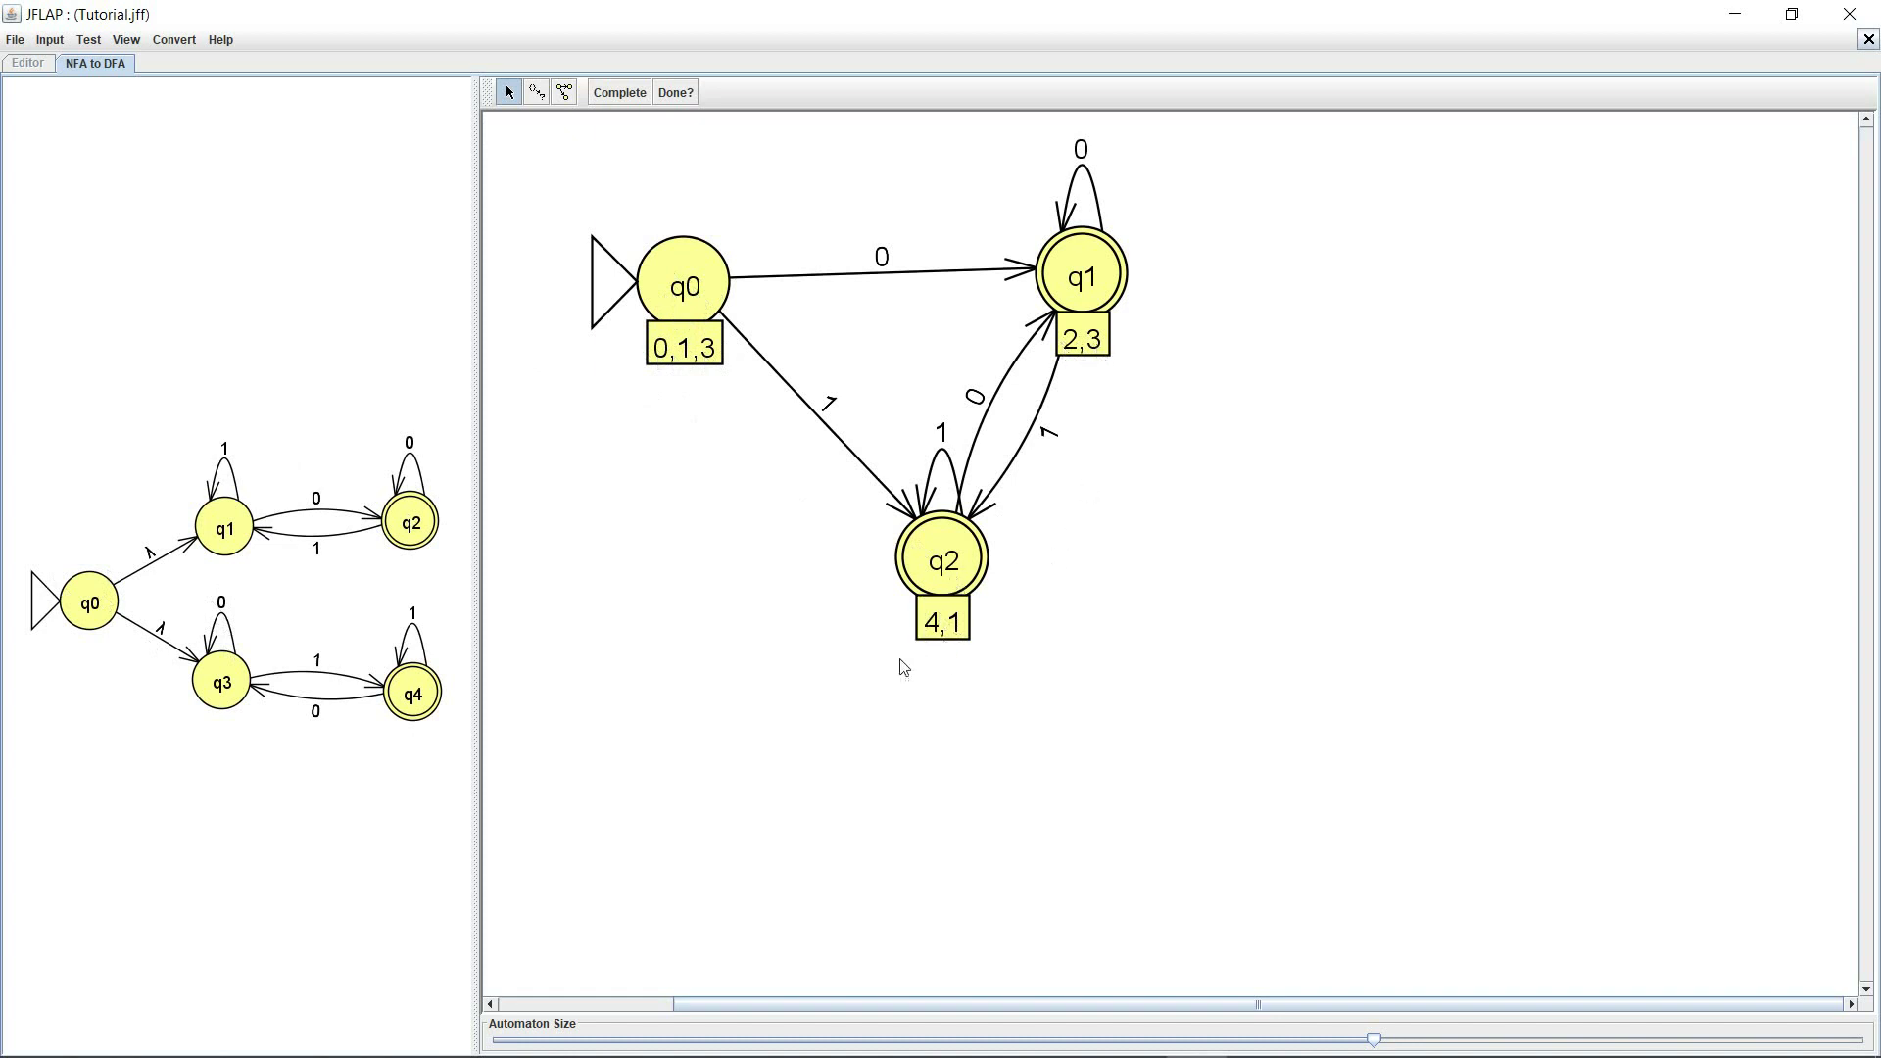
# - Shift DFA state q2 {4,1} left and q1 {2,3} right and down
pyautogui.moveTo(942, 578); pyautogui.dragTo(860, 578)
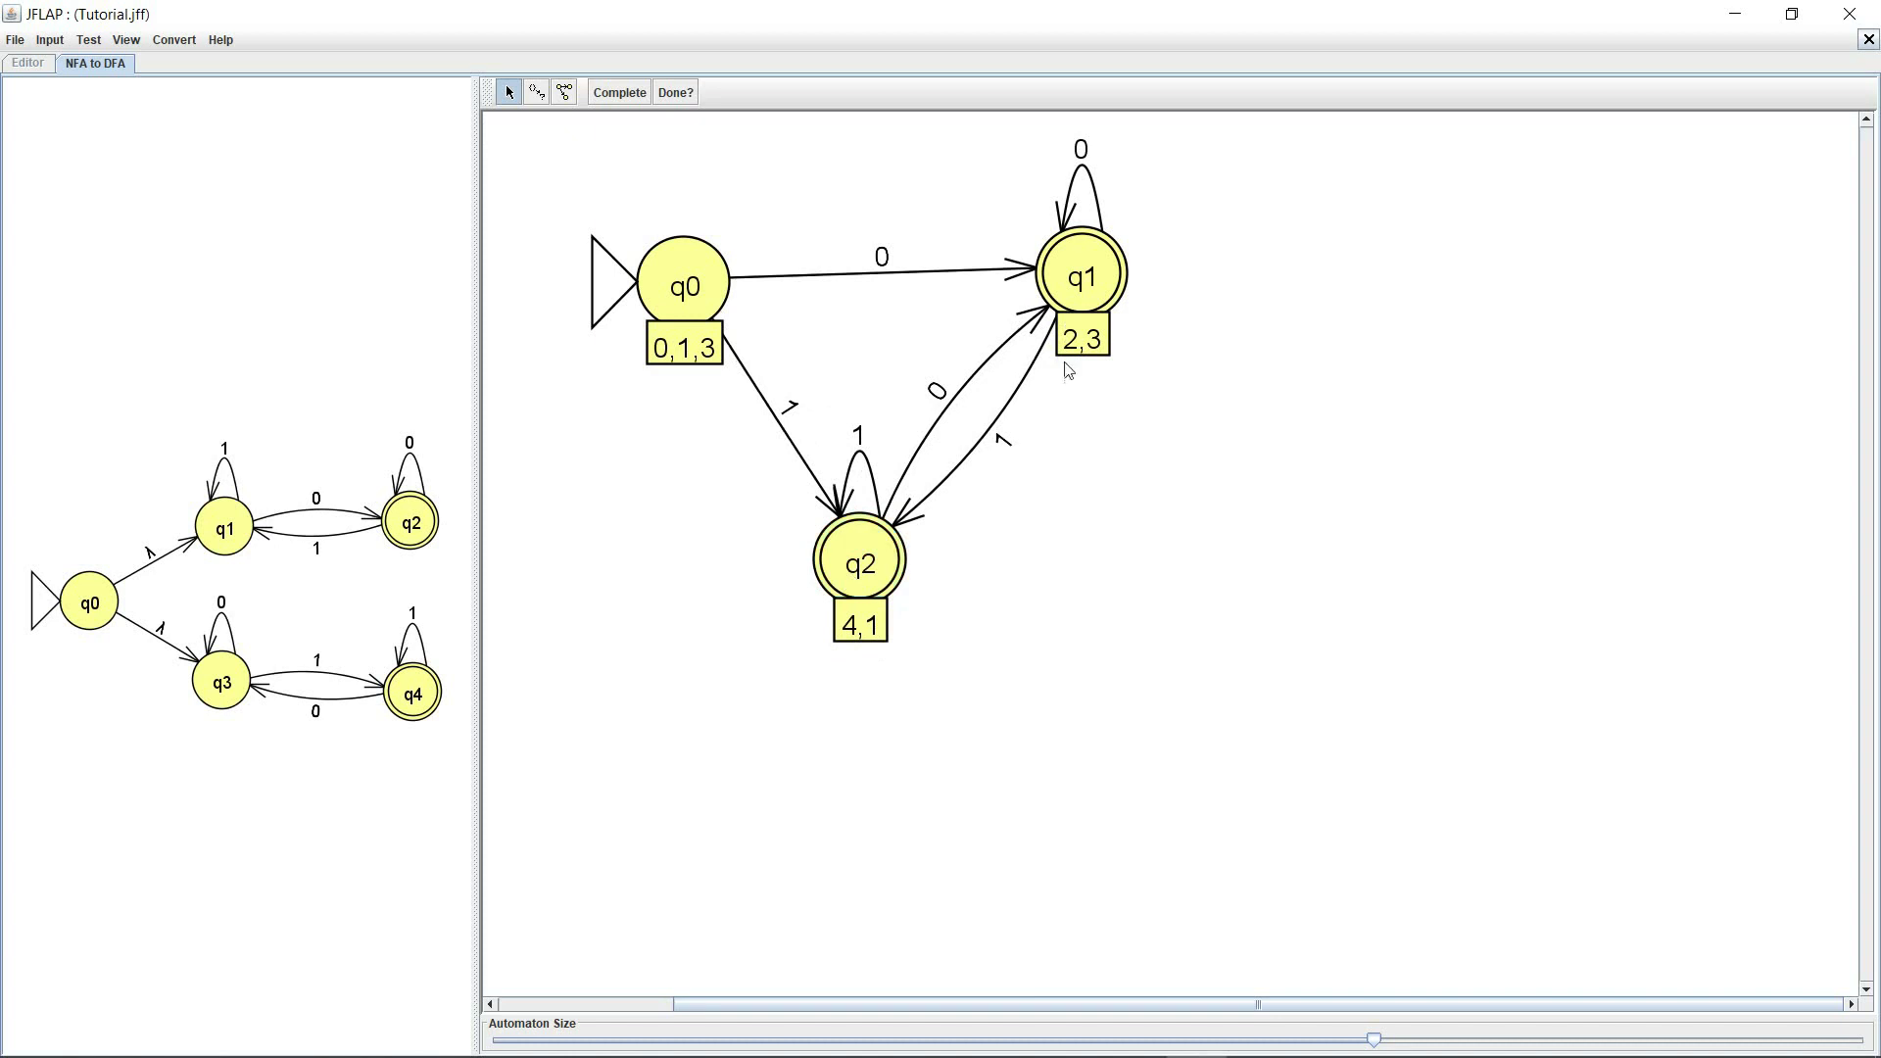
pyautogui.moveTo(1082, 288); pyautogui.dragTo(1184, 325)
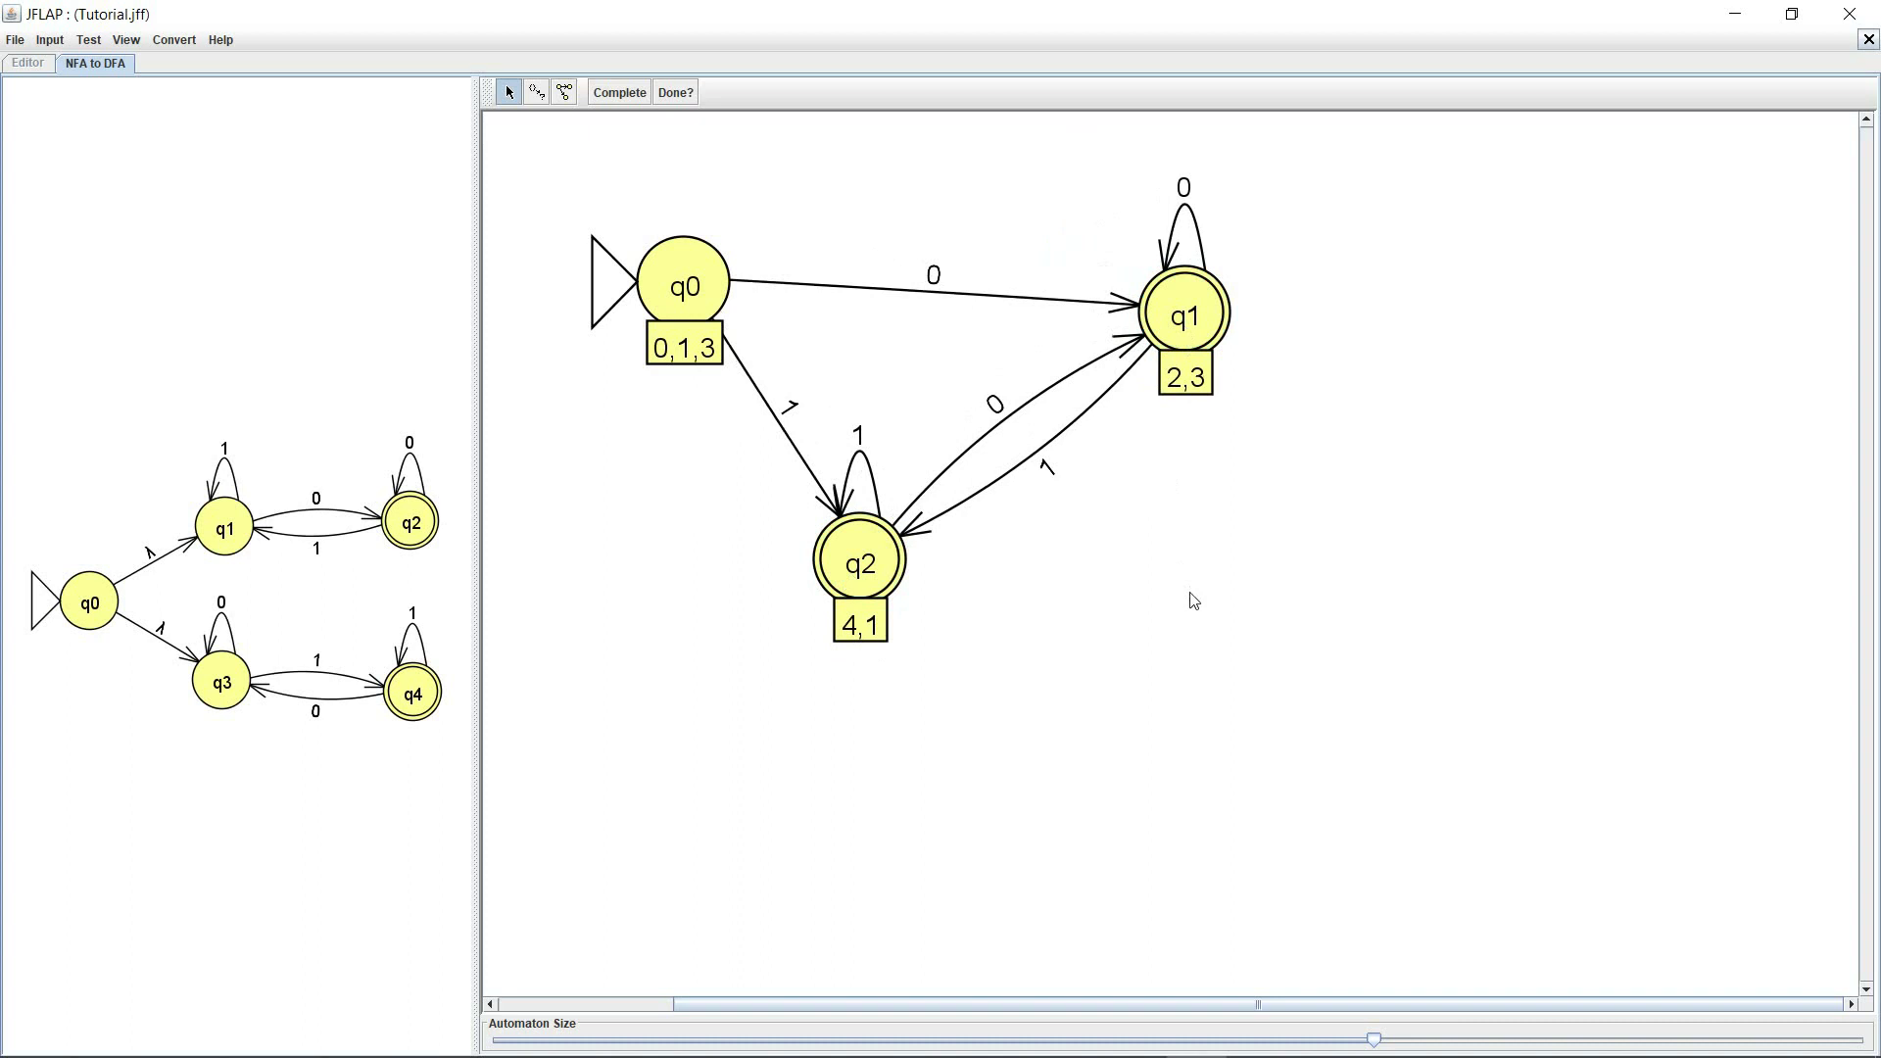
pyautogui.click(164, 41)
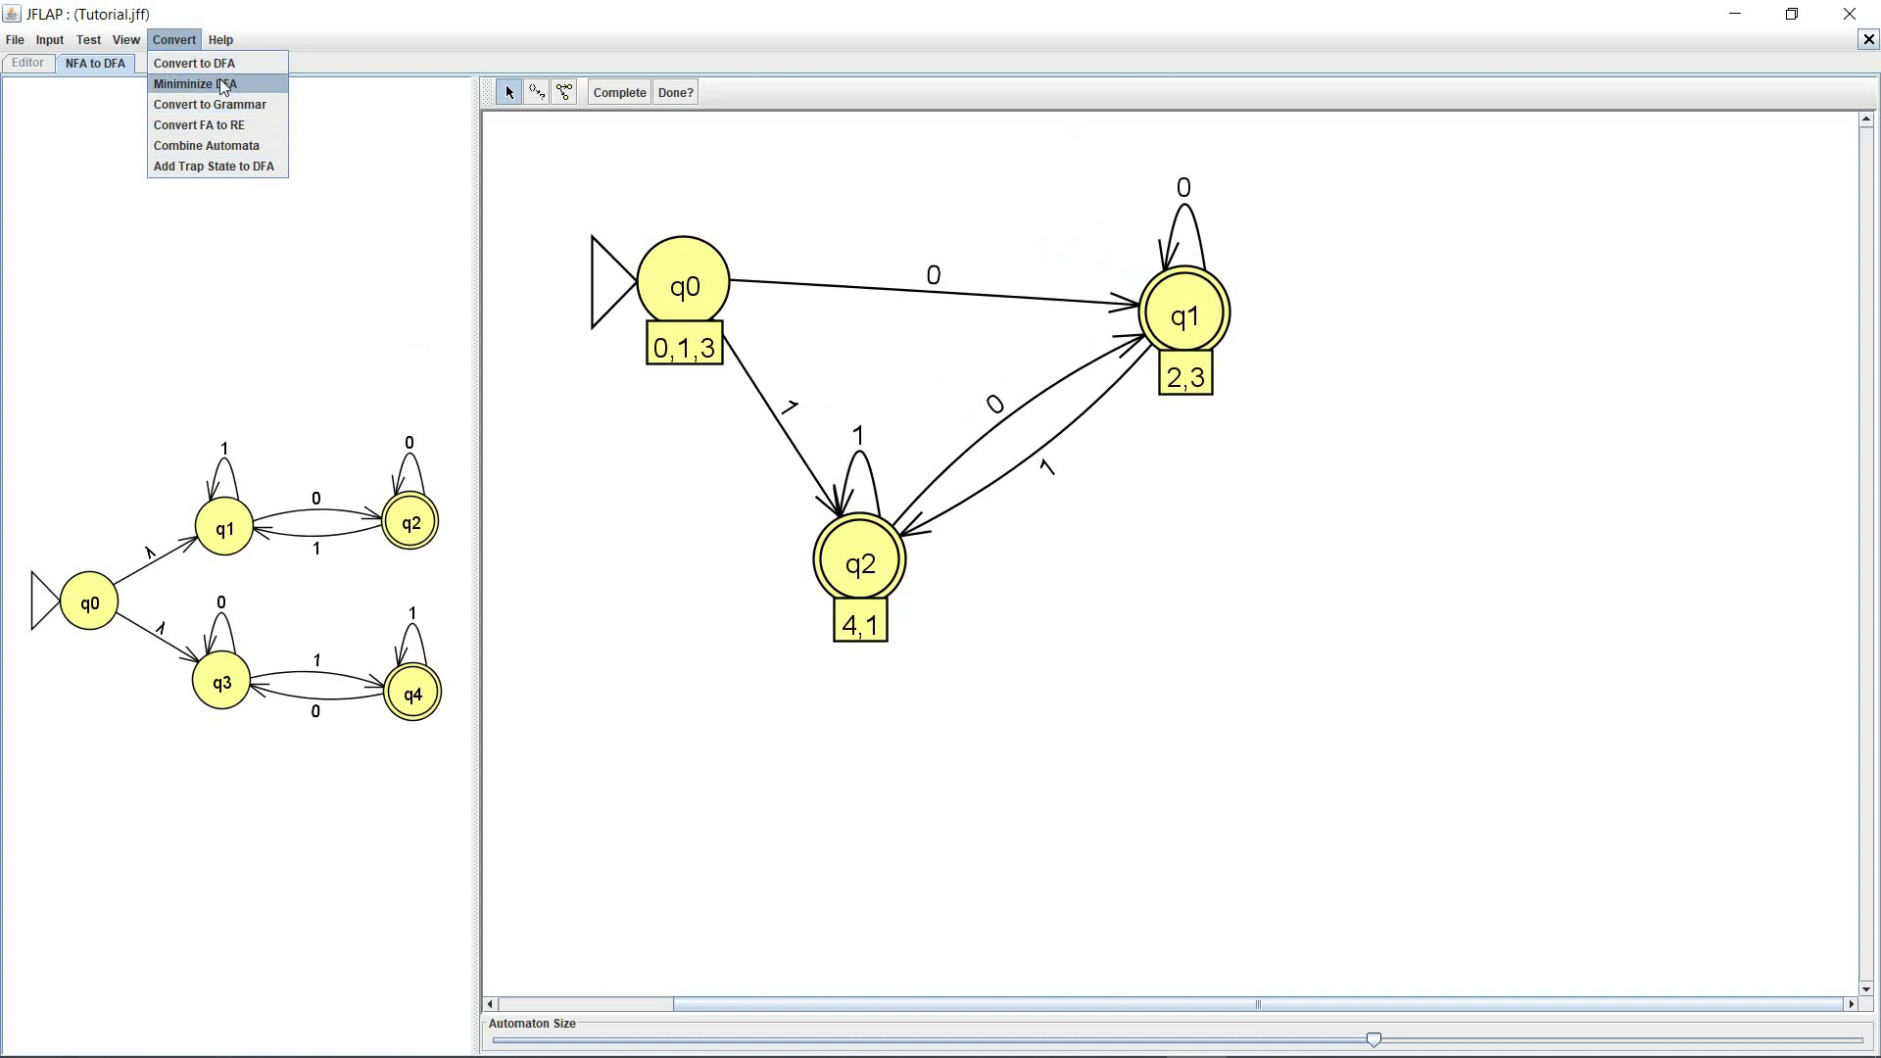
pyautogui.click(389, 219)
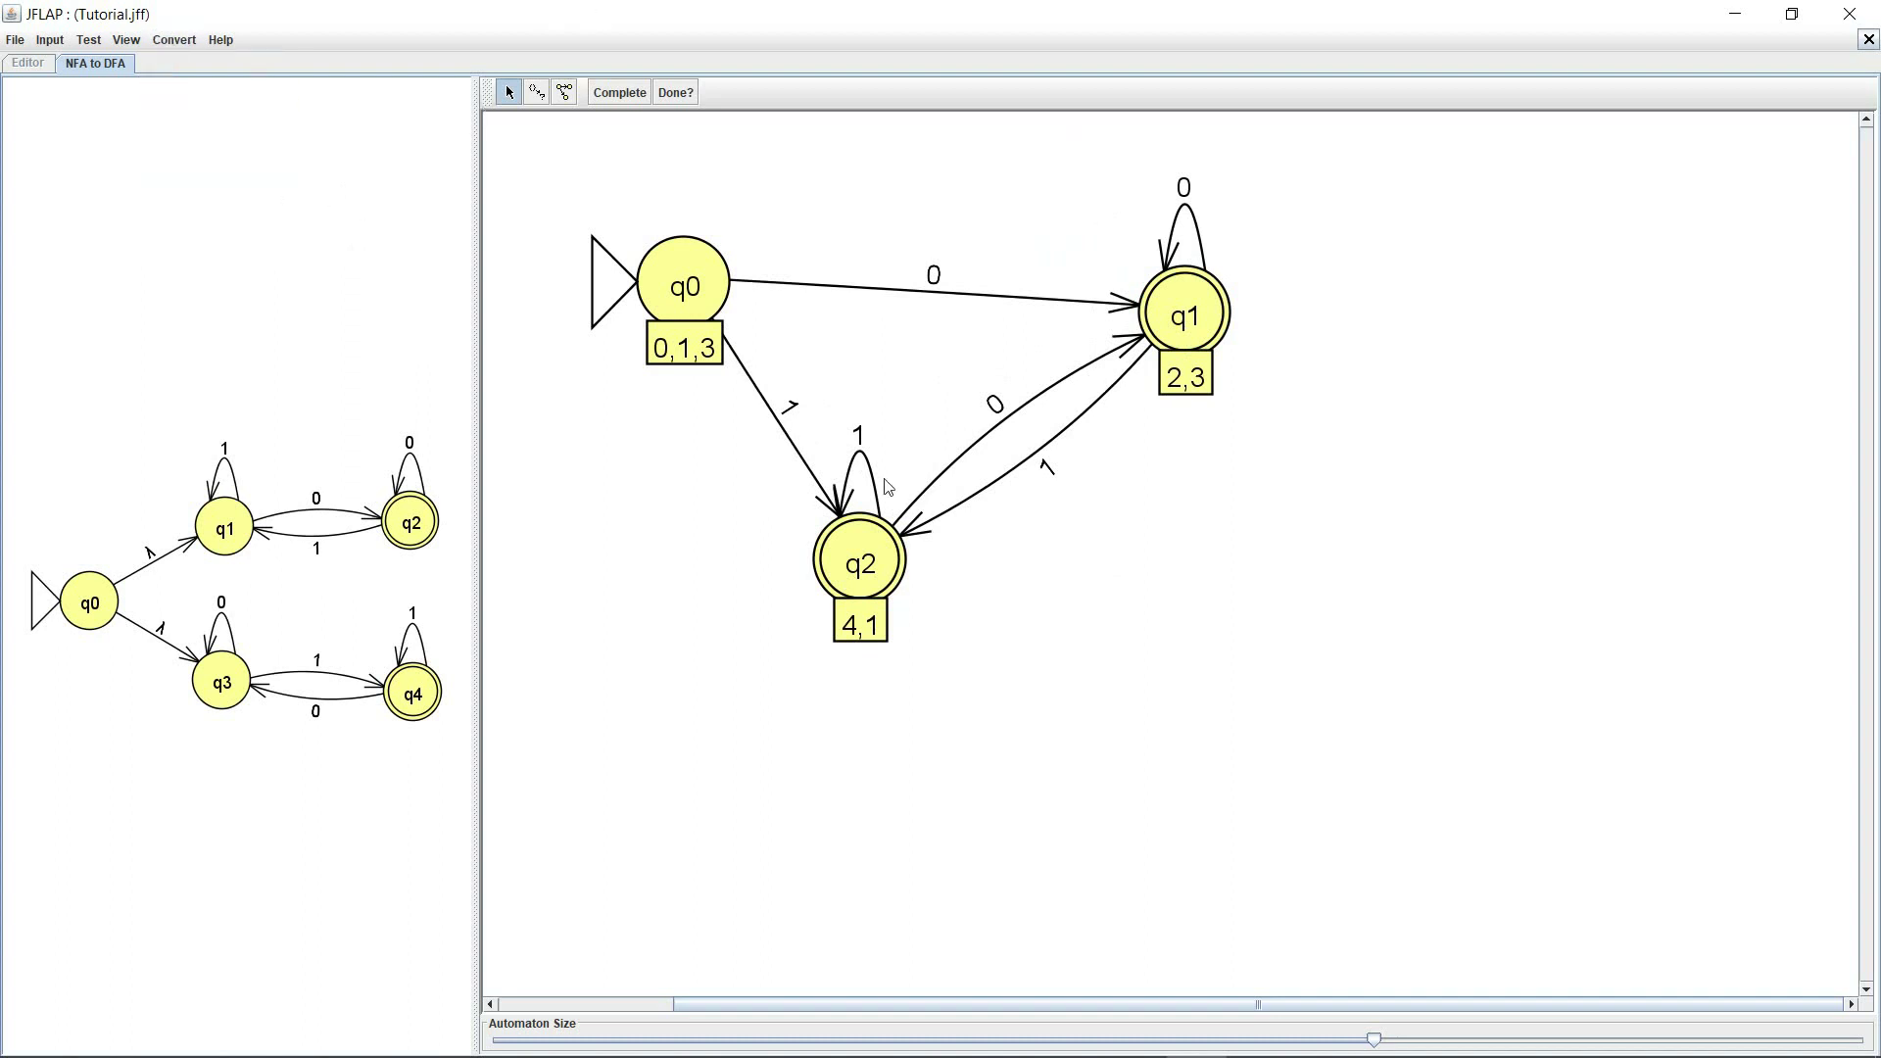